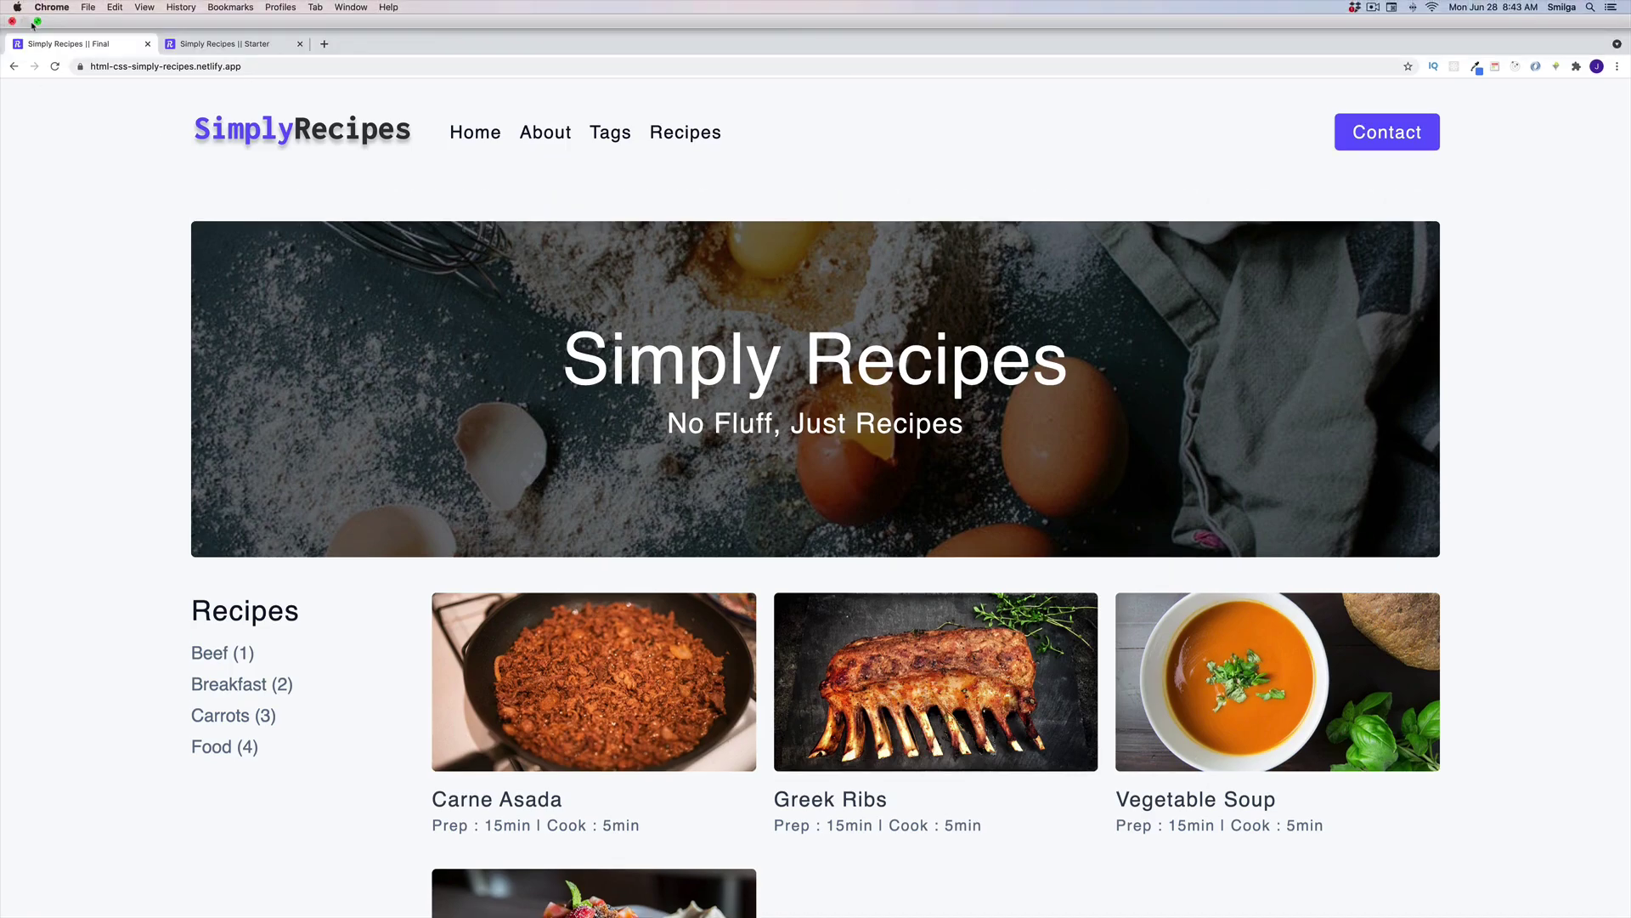
# Toggle the finished site's navigation menu and zoom the browser page out and back in
pyautogui.click(40, 21)
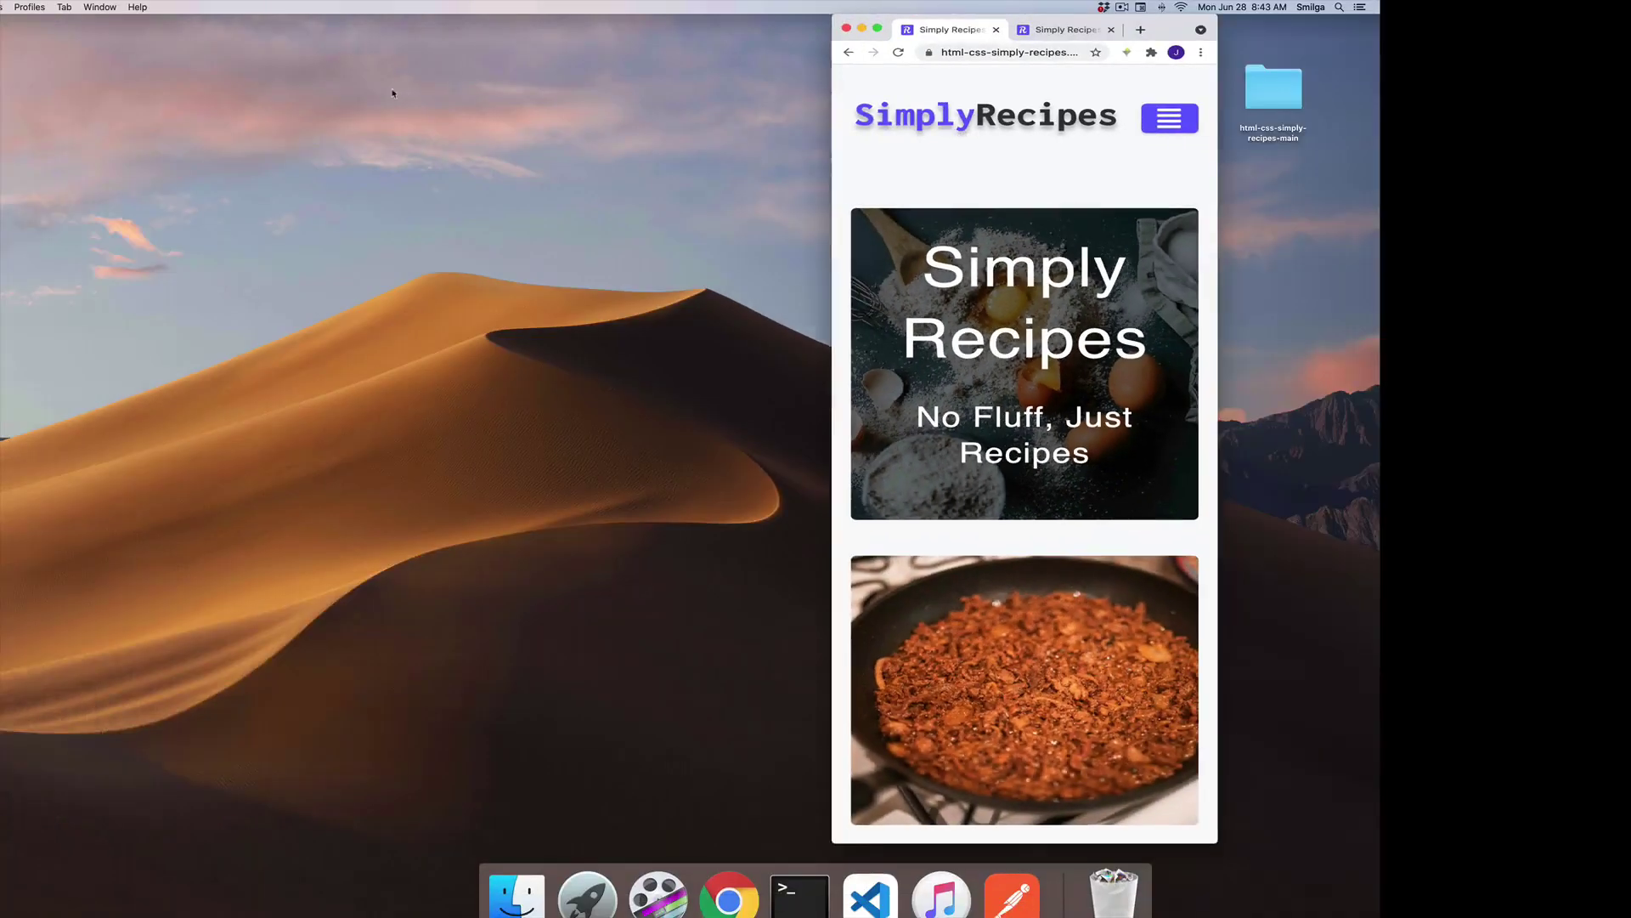
pyautogui.click(1156, 119)
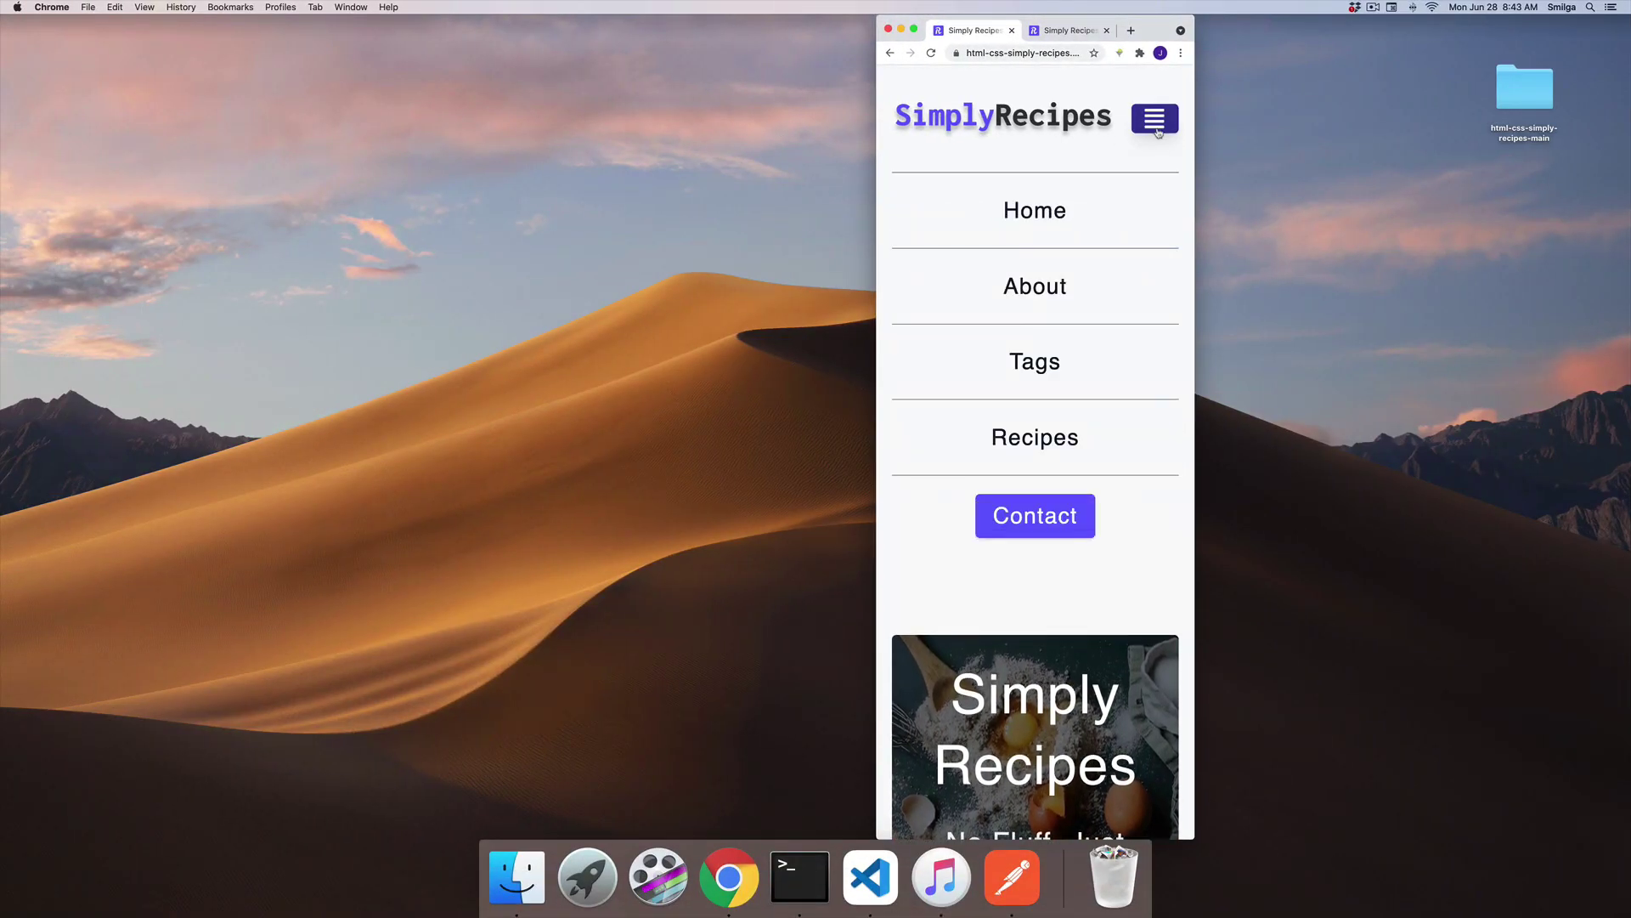
pyautogui.click(1154, 121)
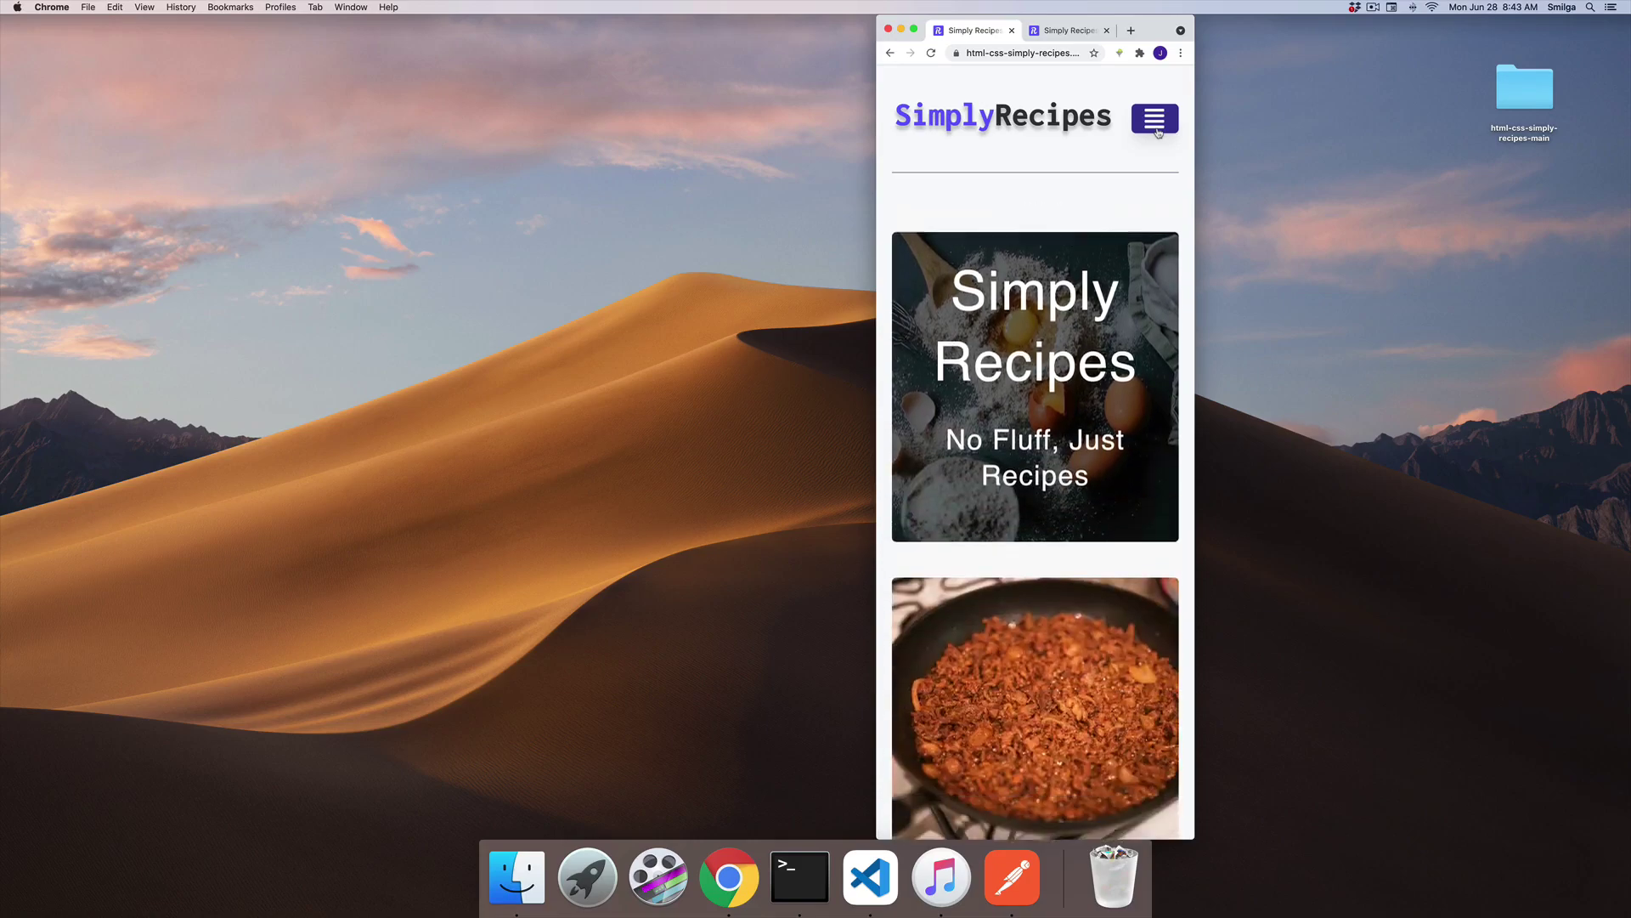
pyautogui.click(1156, 121)
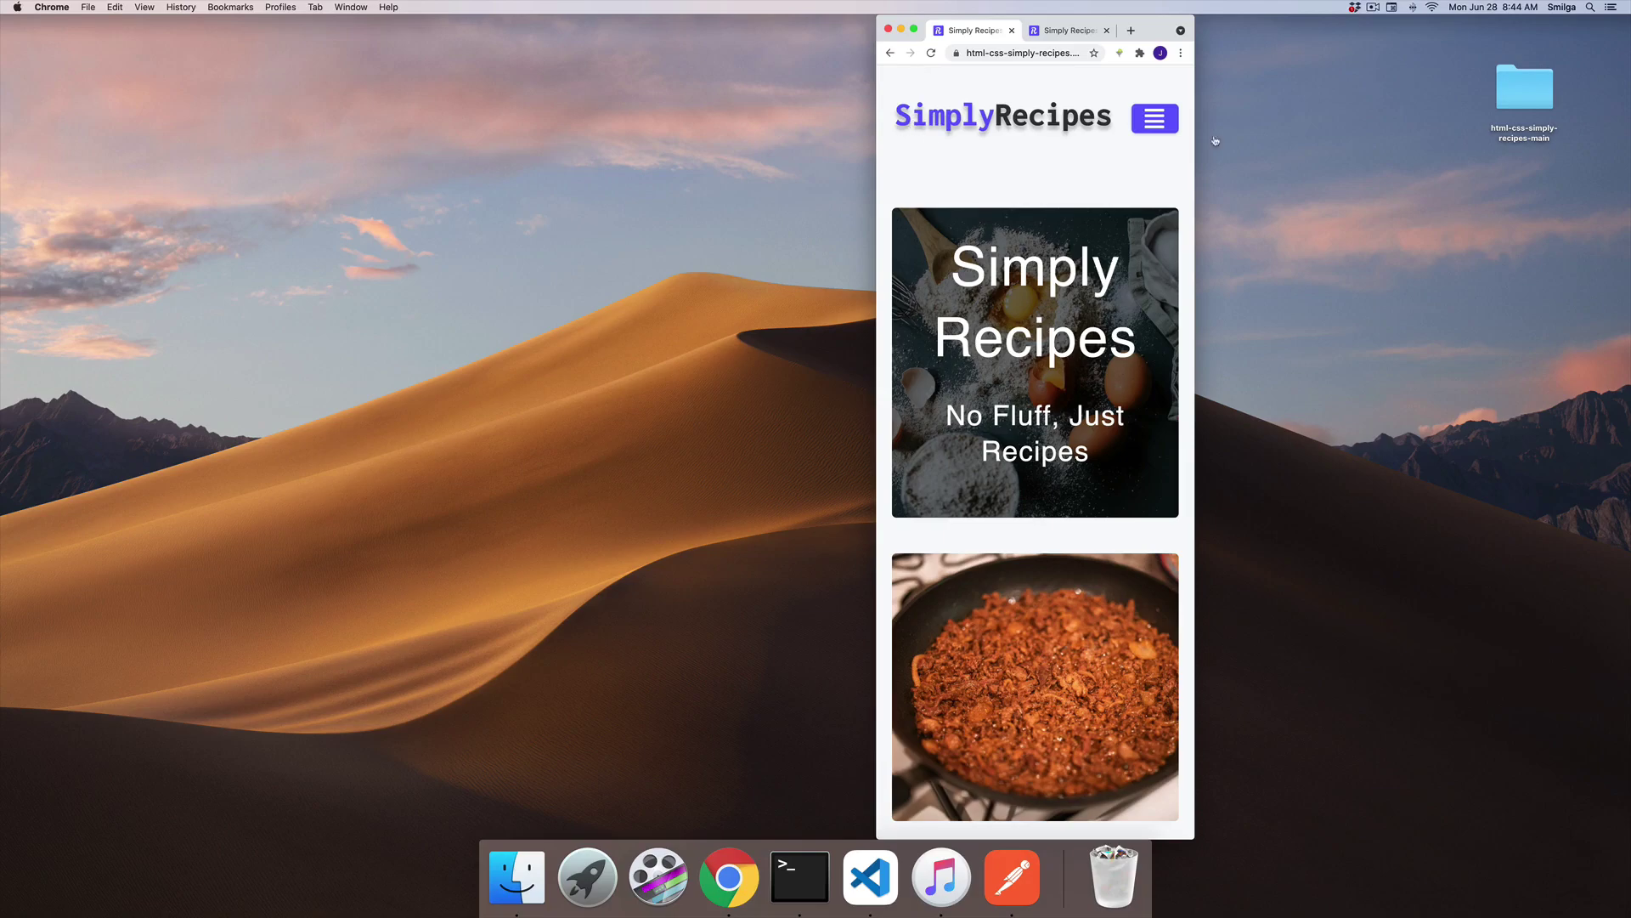
pyautogui.press('super+minus')
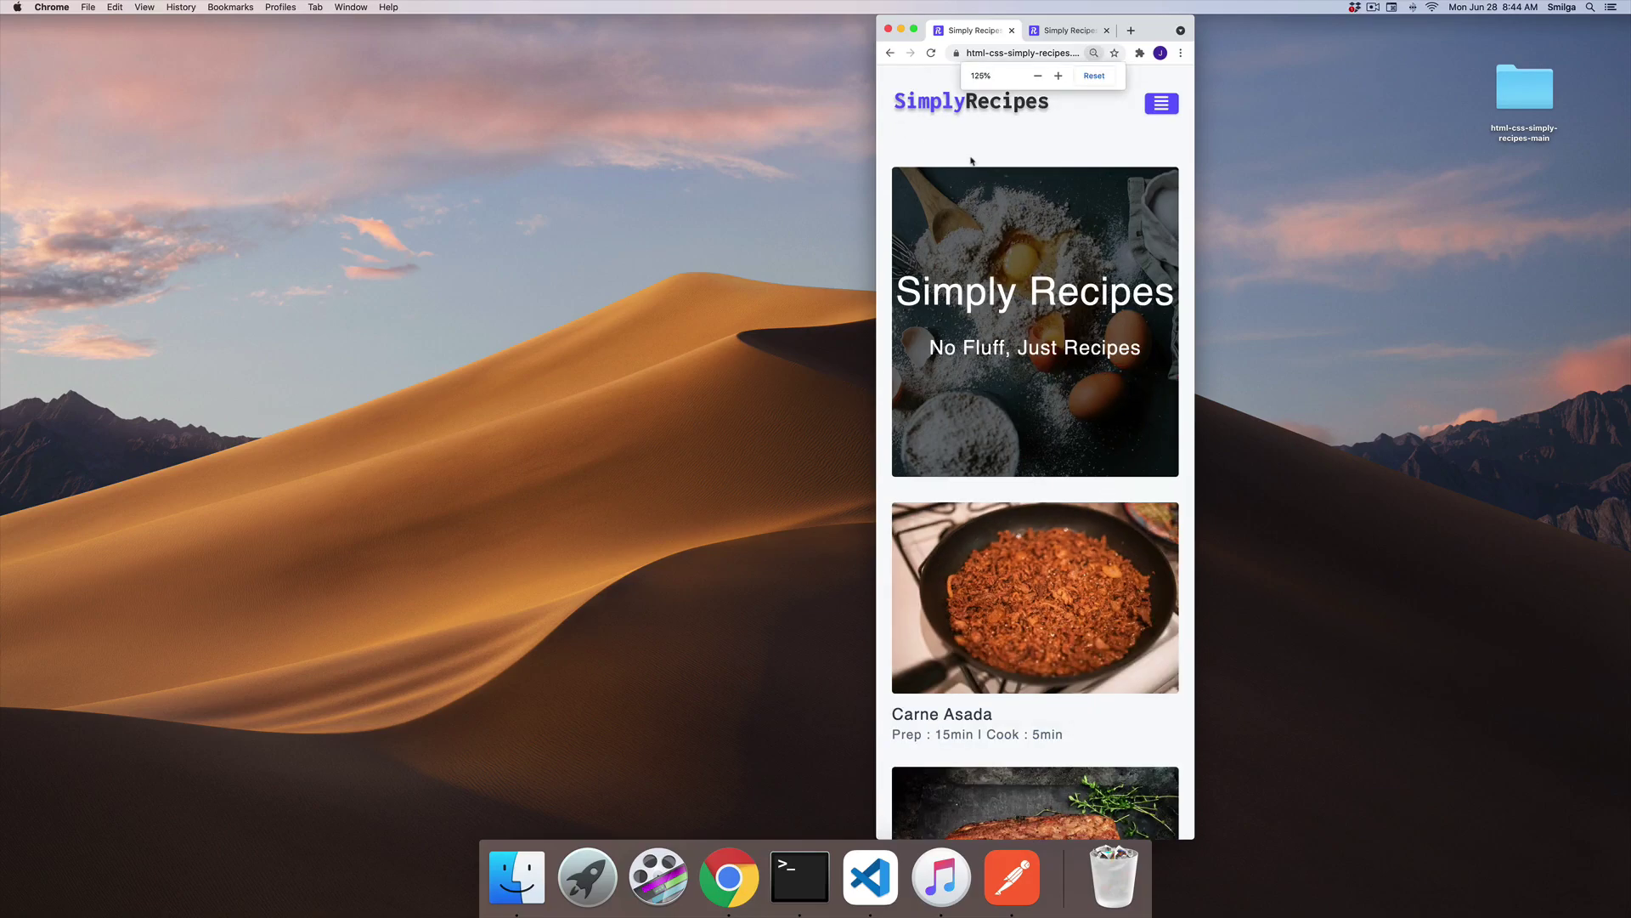
pyautogui.press('super+minus')
pyautogui.press('super+minus')
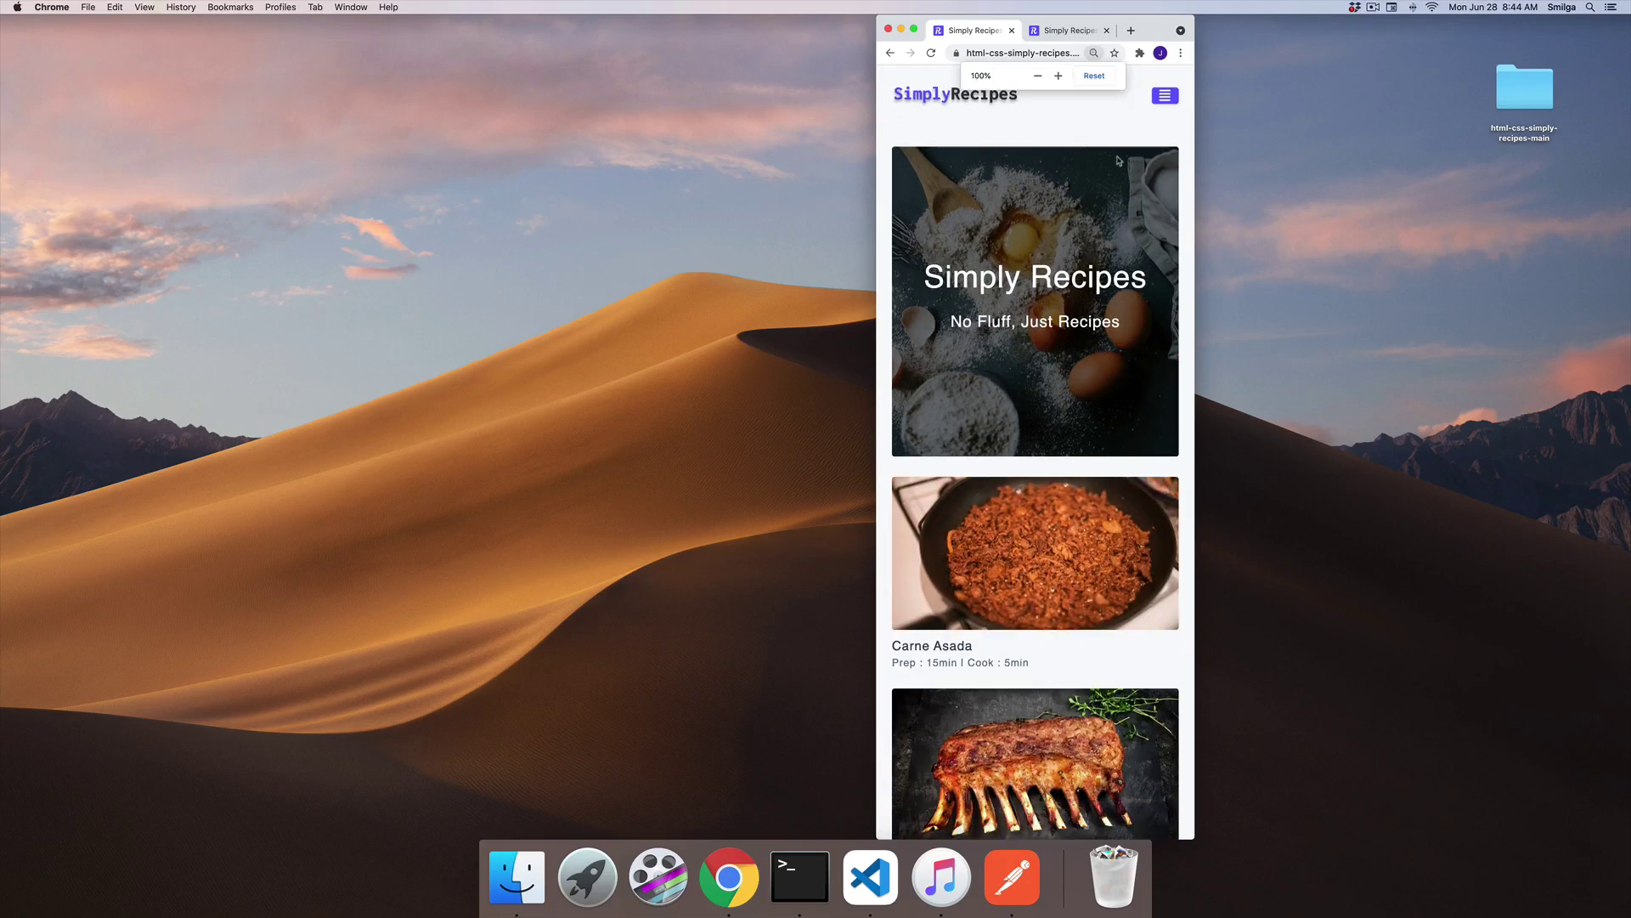
pyautogui.click(1165, 95)
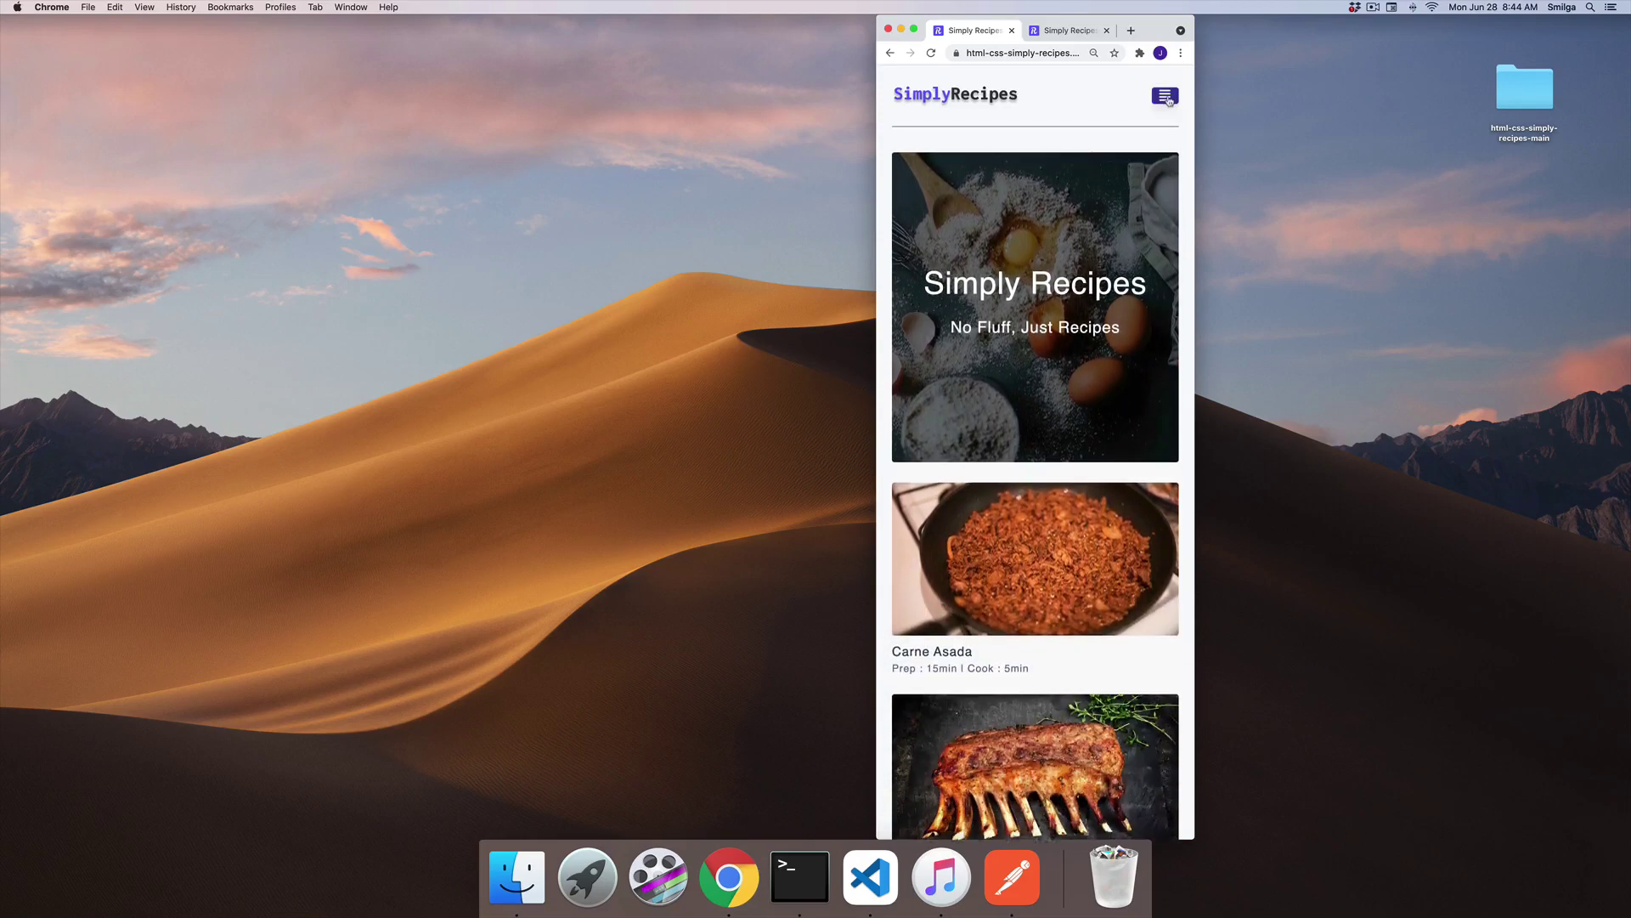
pyautogui.click(1166, 96)
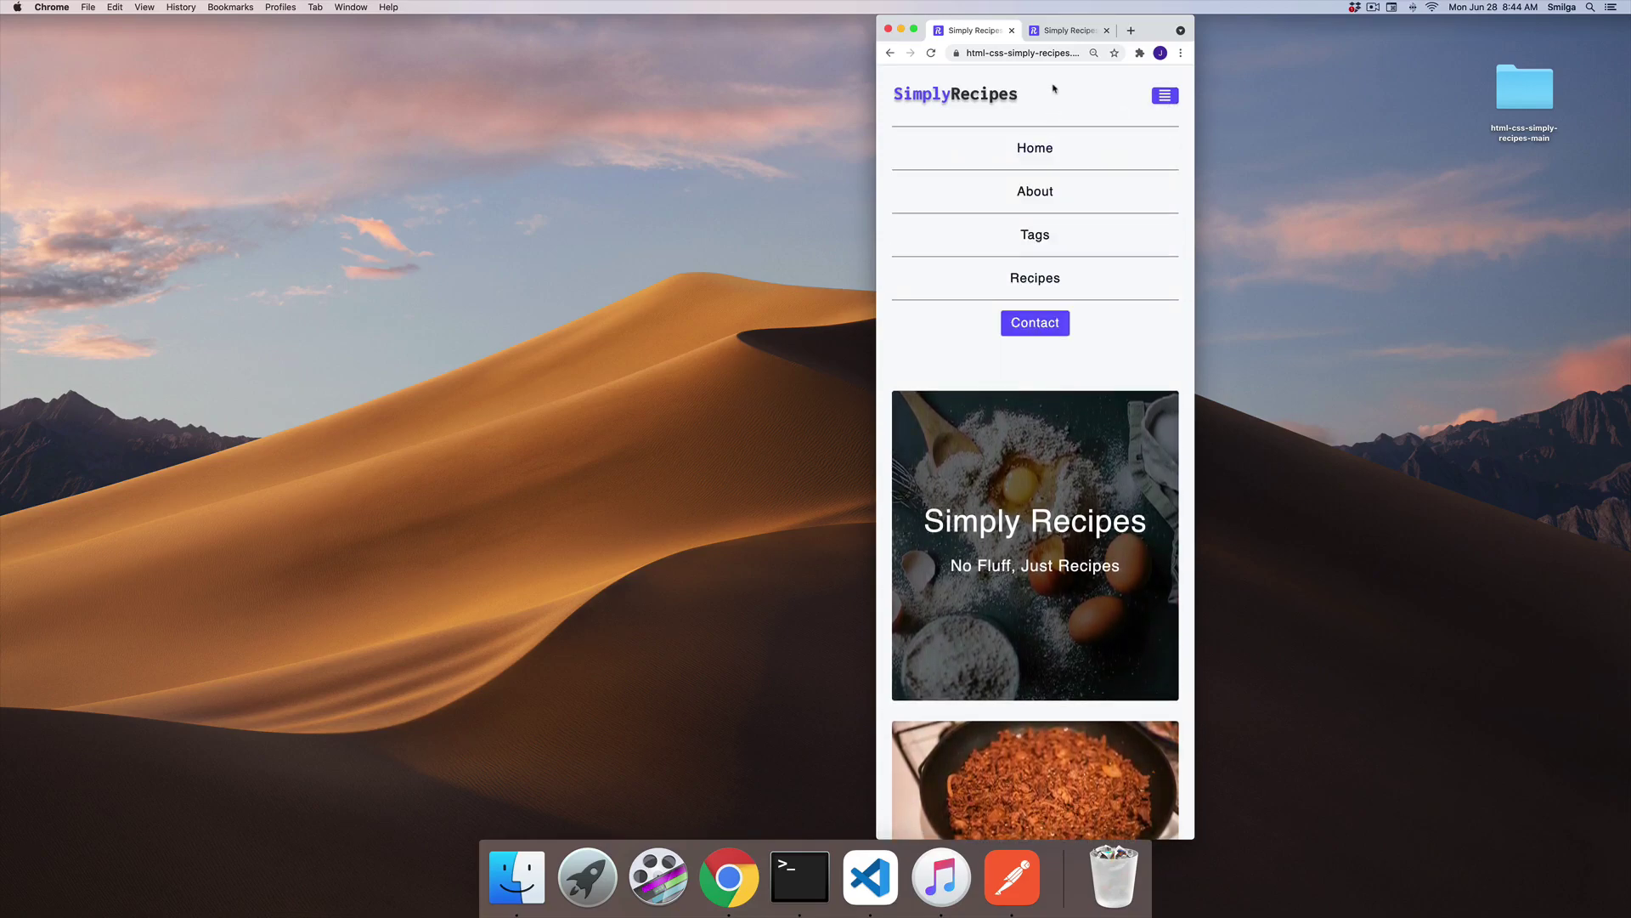
pyautogui.press('super+plus')
pyautogui.press('super+plus')
pyautogui.press('super+plus')
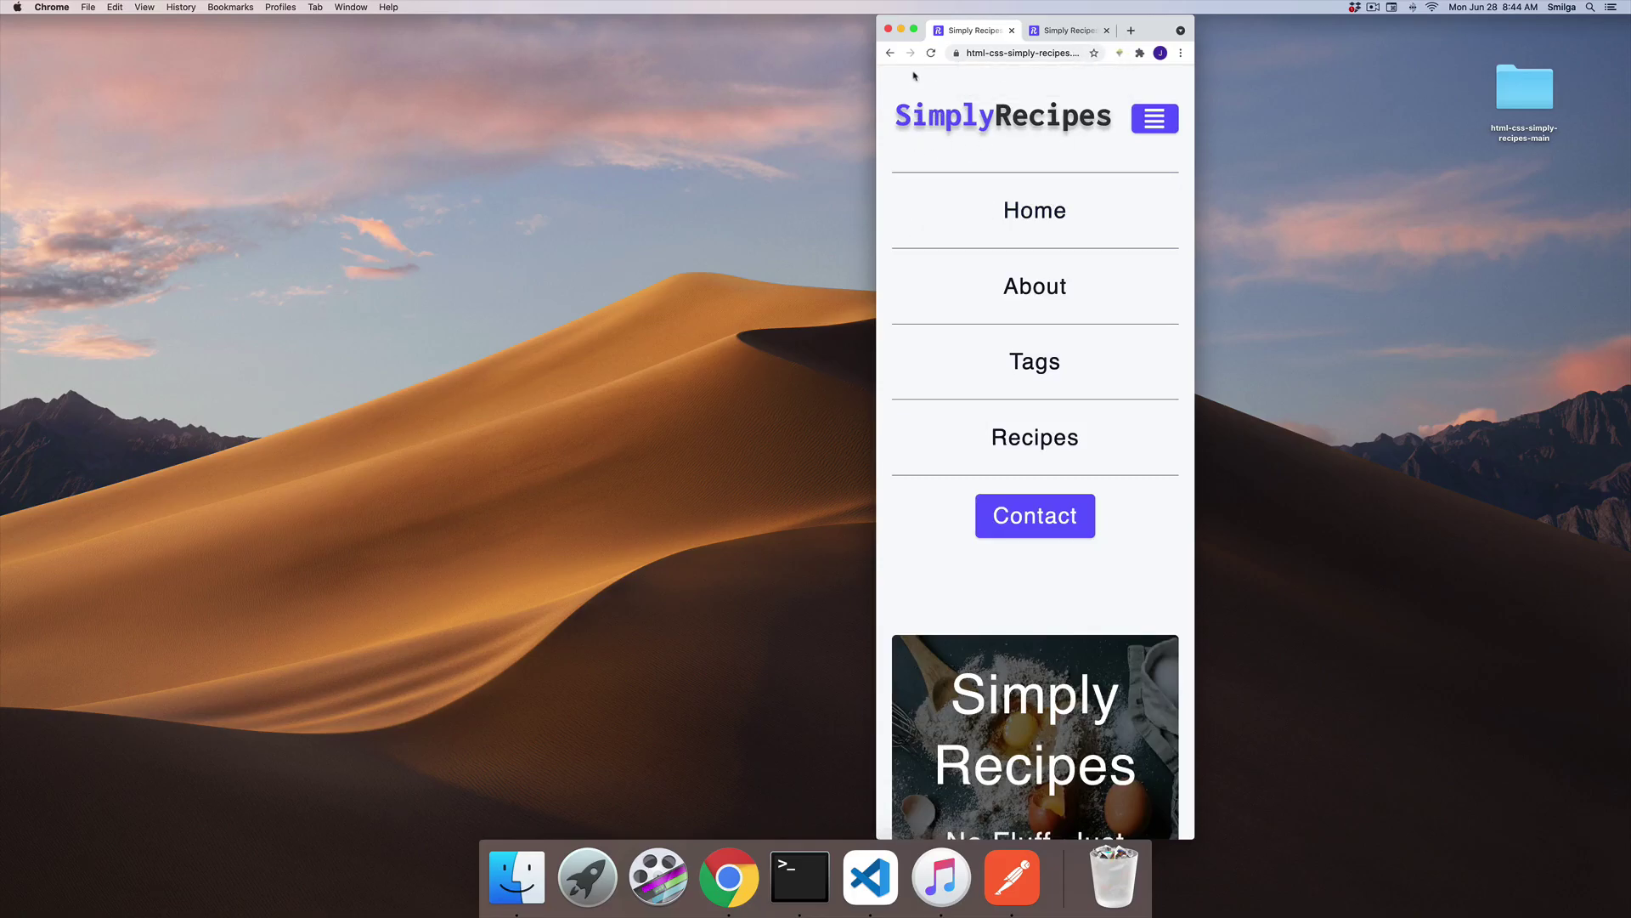
pyautogui.click(916, 29)
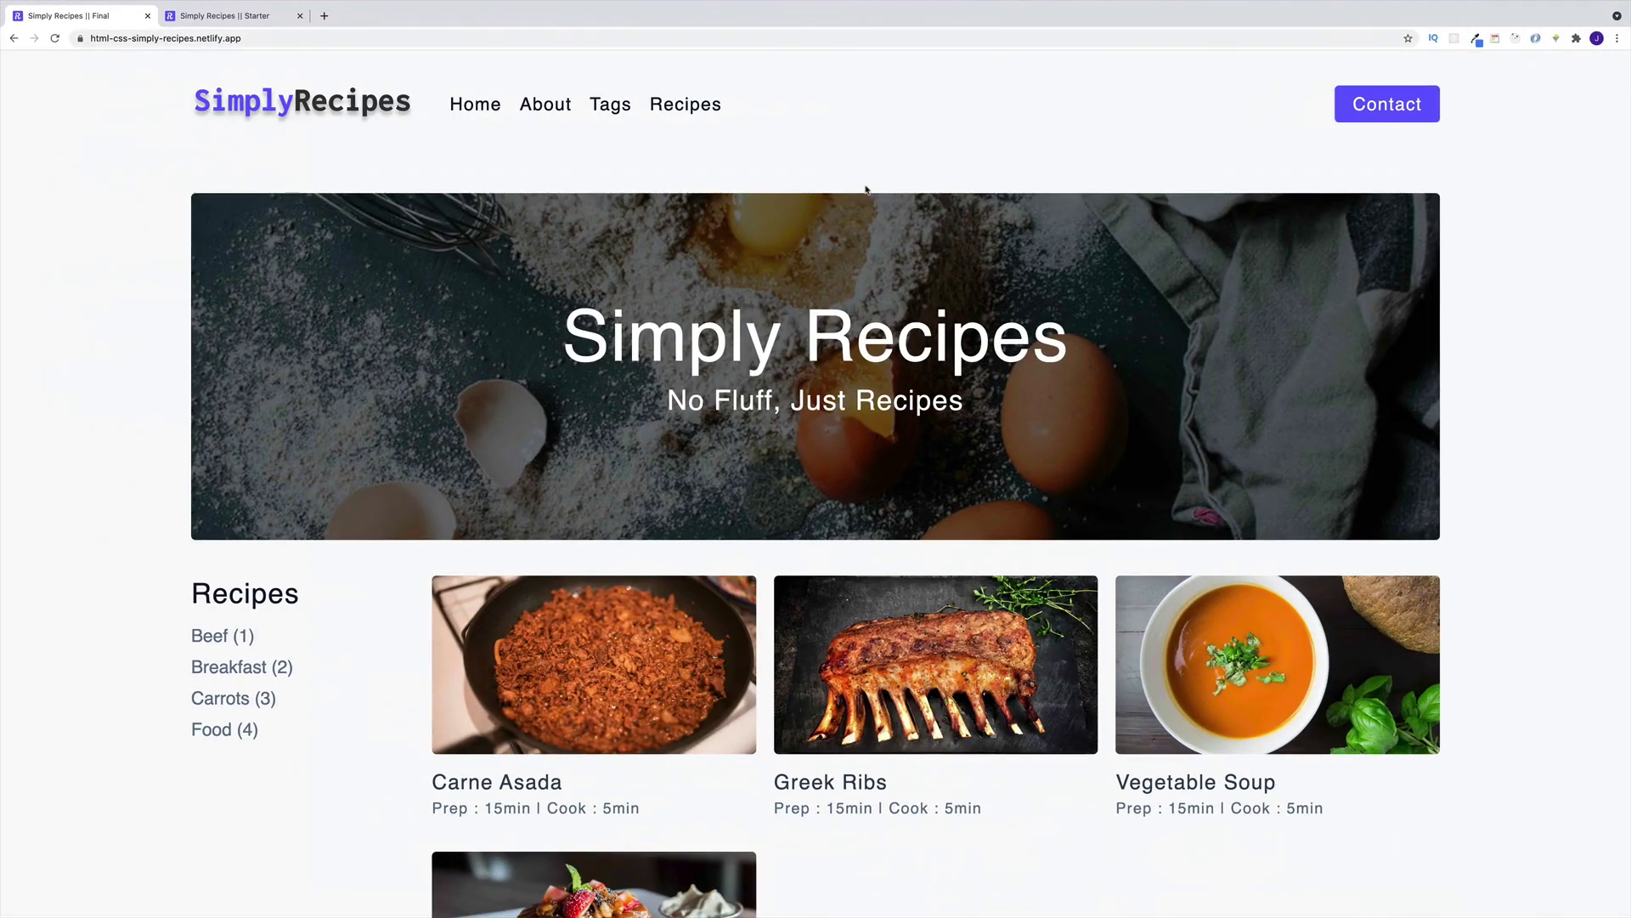
# Delete the Home Page and hello people headings and insert an empty comment in the body
pyautogui.hotkey('ctrl', 'Left')
pyautogui.click(501, 654)
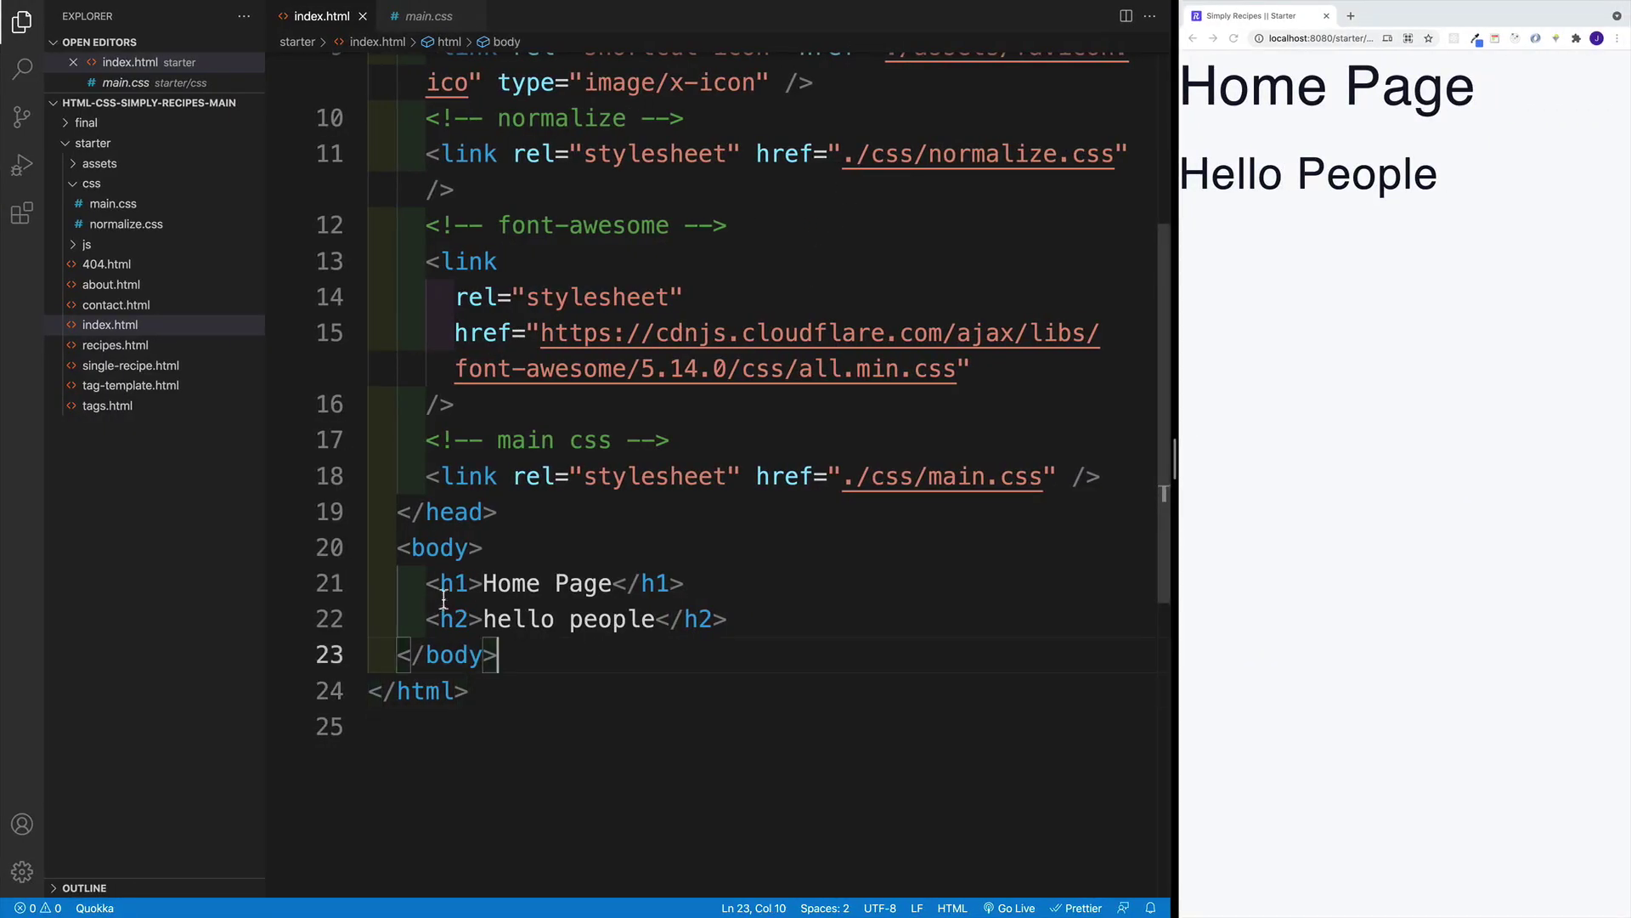
pyautogui.moveTo(427, 582); pyautogui.dragTo(726, 619)
pyautogui.click(684, 582)
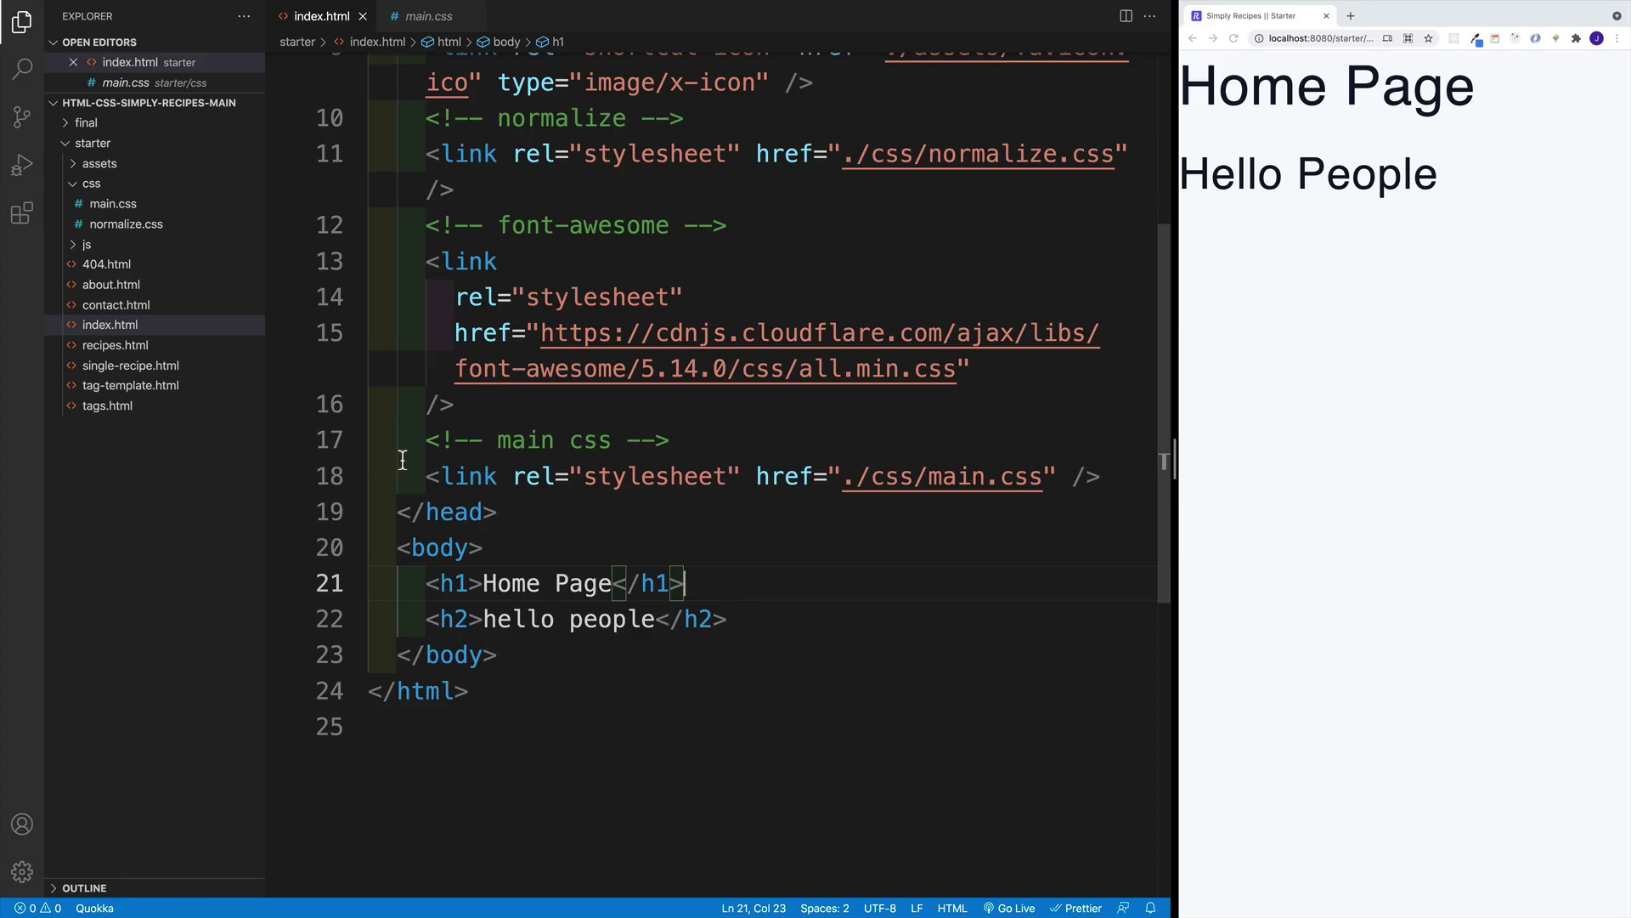
pyautogui.click(510, 690)
pyautogui.moveTo(427, 582); pyautogui.dragTo(746, 621)
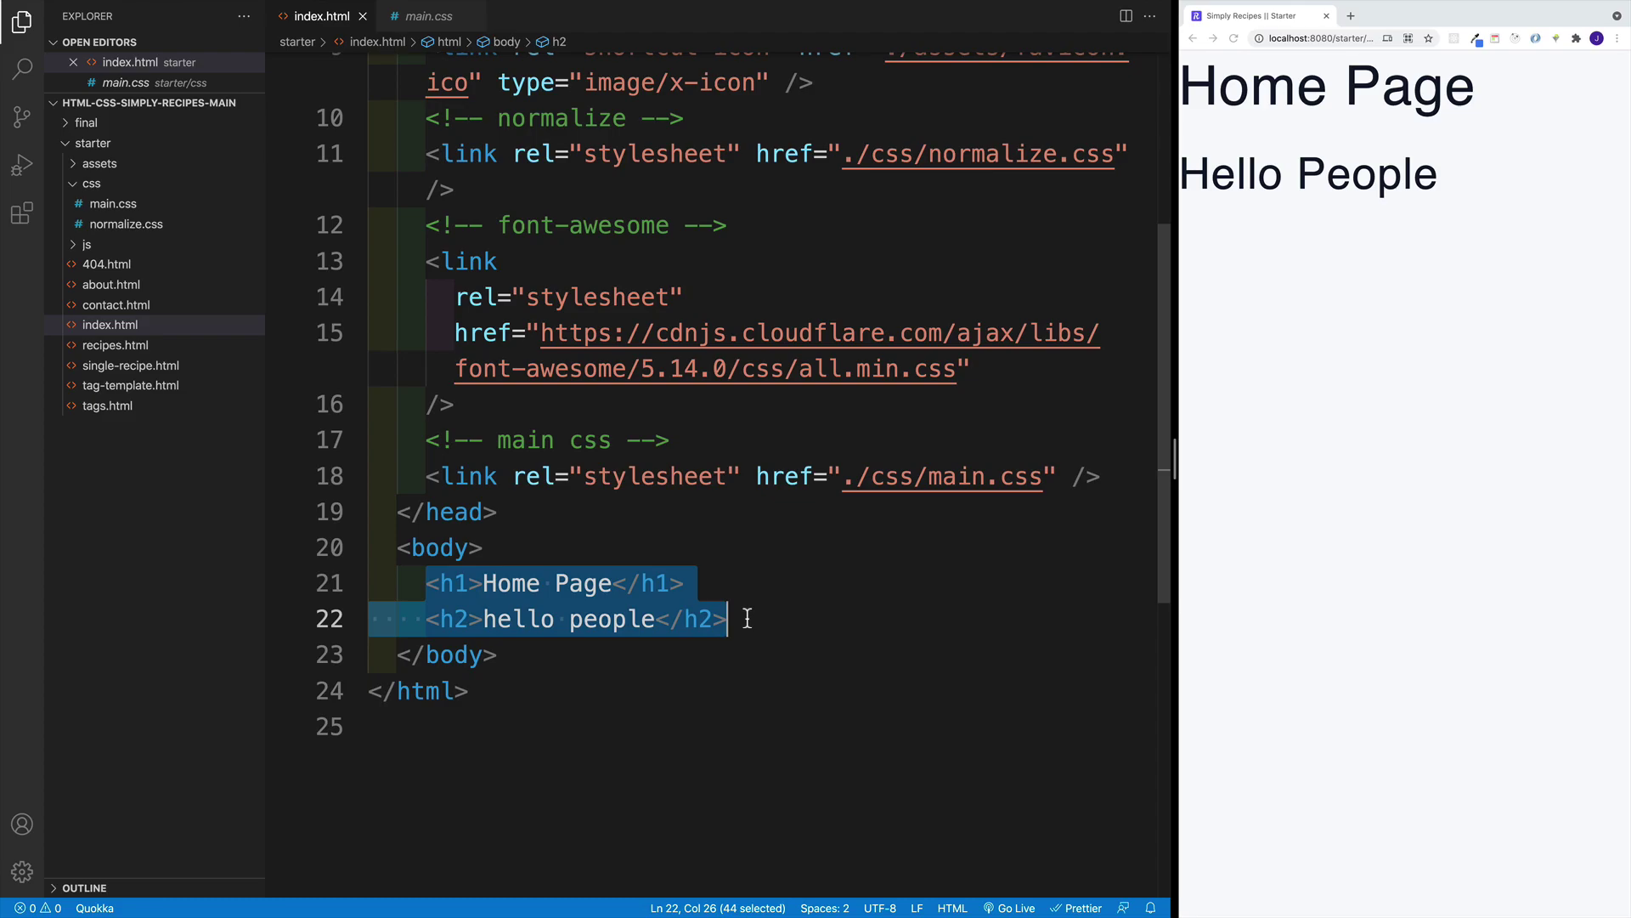
pyautogui.press('BackSpace')
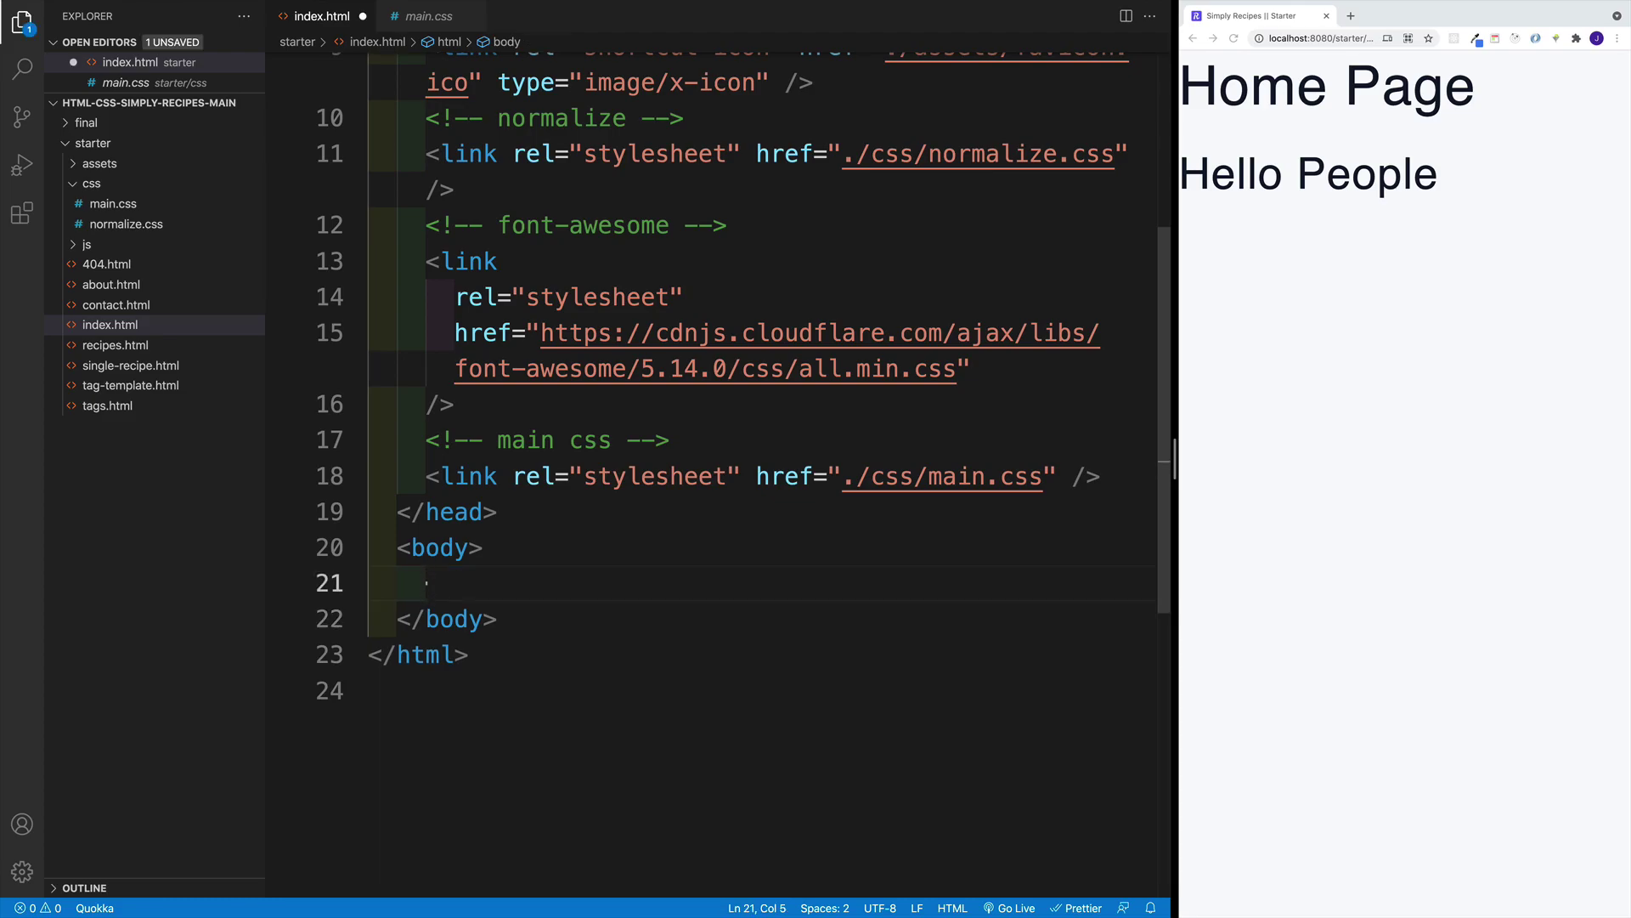
pyautogui.hotkey('ctrl', '/')
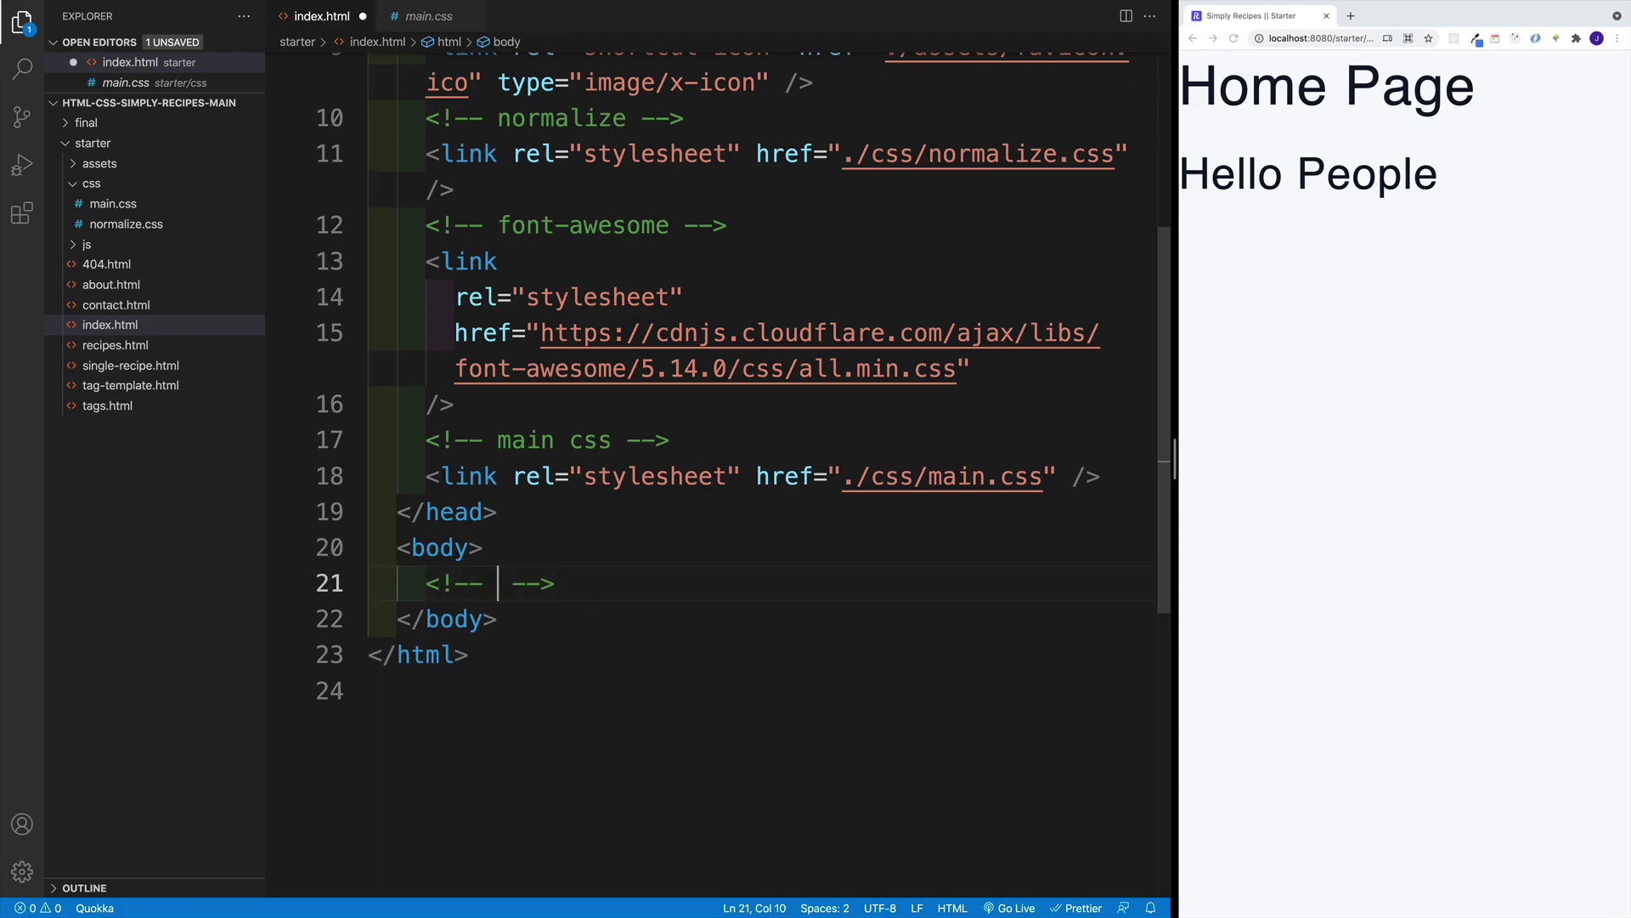
# Duplicate the nav comment and build a nav.navbar element containing a nav-center div
pyautogui.hotkey('ctrl', 'b')
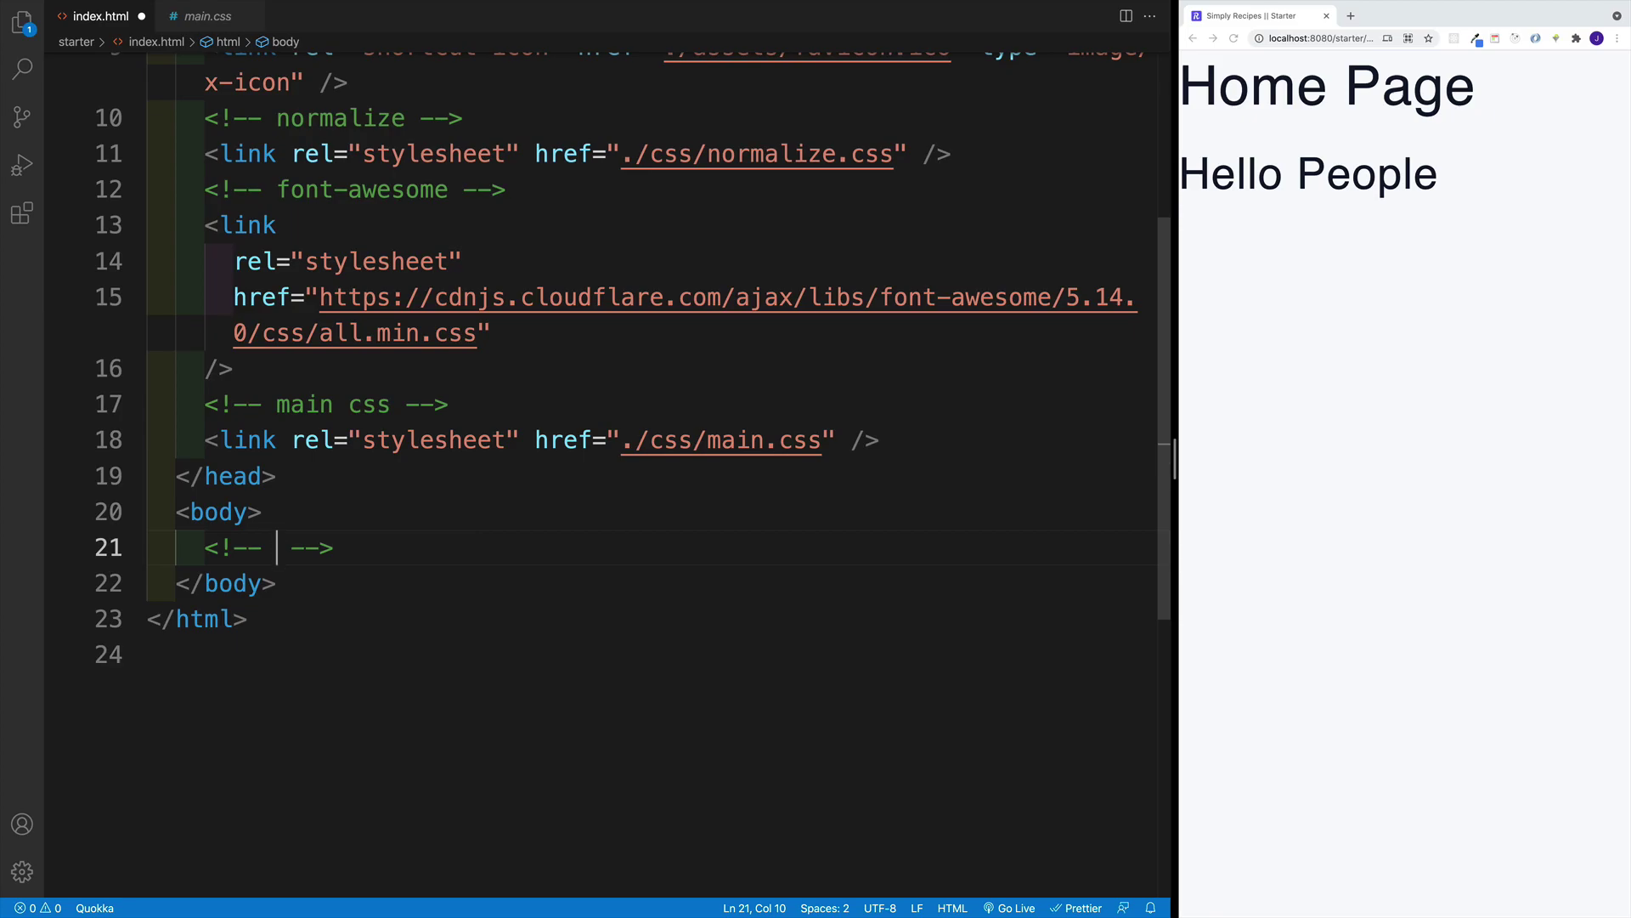
pyautogui.write('nav')
pyautogui.hotkey('shift', 'alt', 'Down')
pyautogui.press('Left')
pyautogui.press('Left')
pyautogui.press('Left')
pyautogui.write('end of')
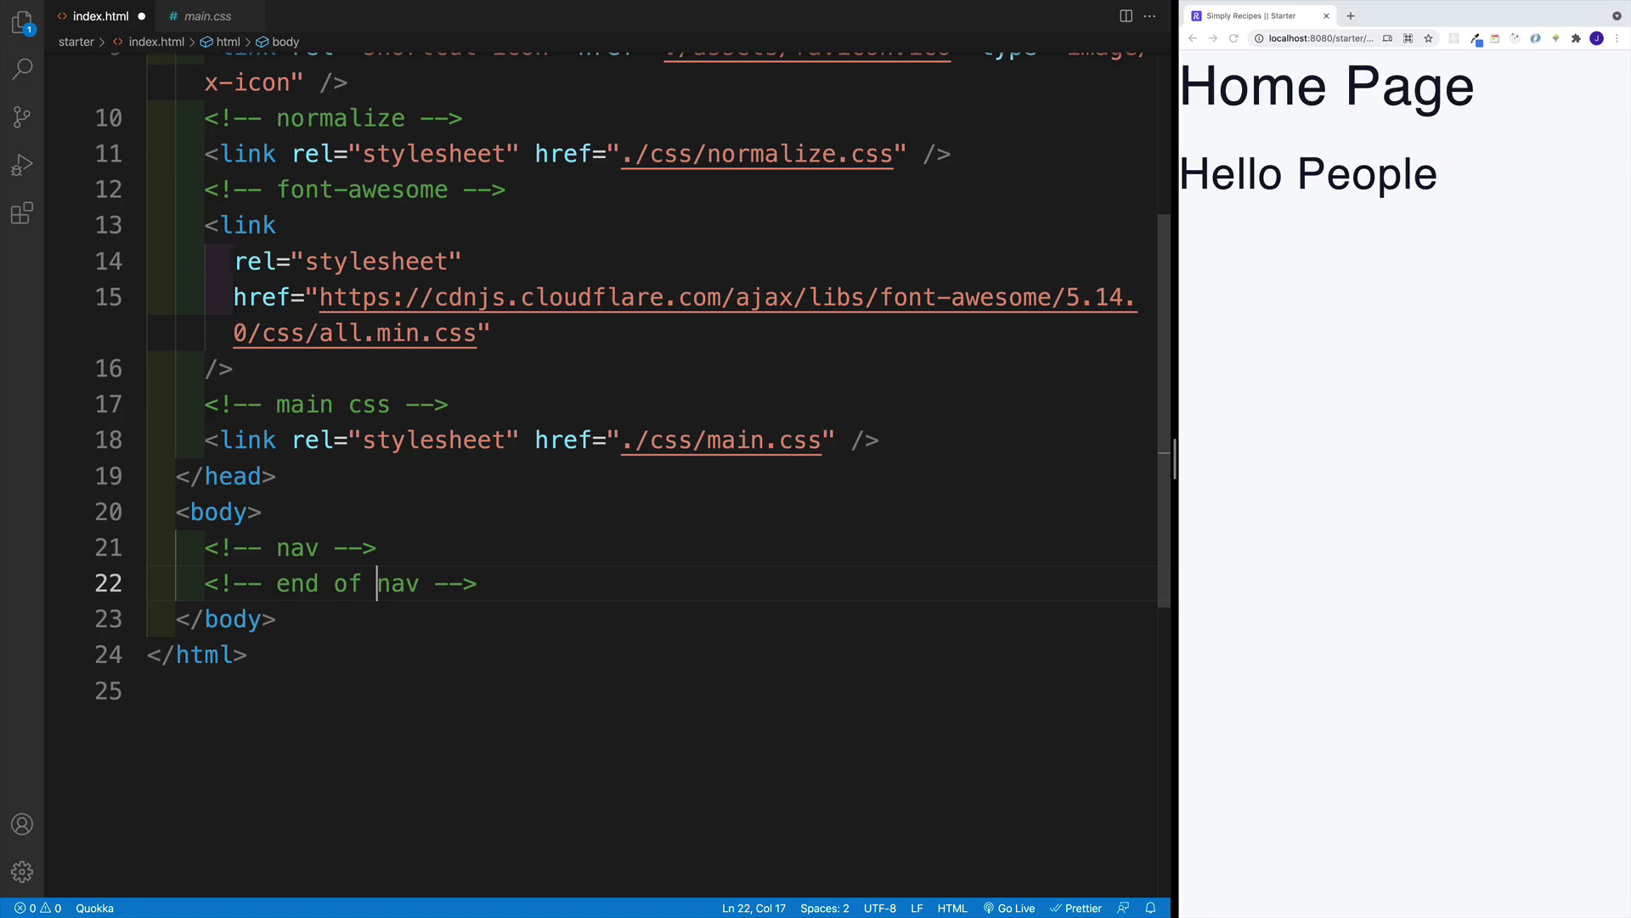
pyautogui.click(495, 548)
pyautogui.press('Return')
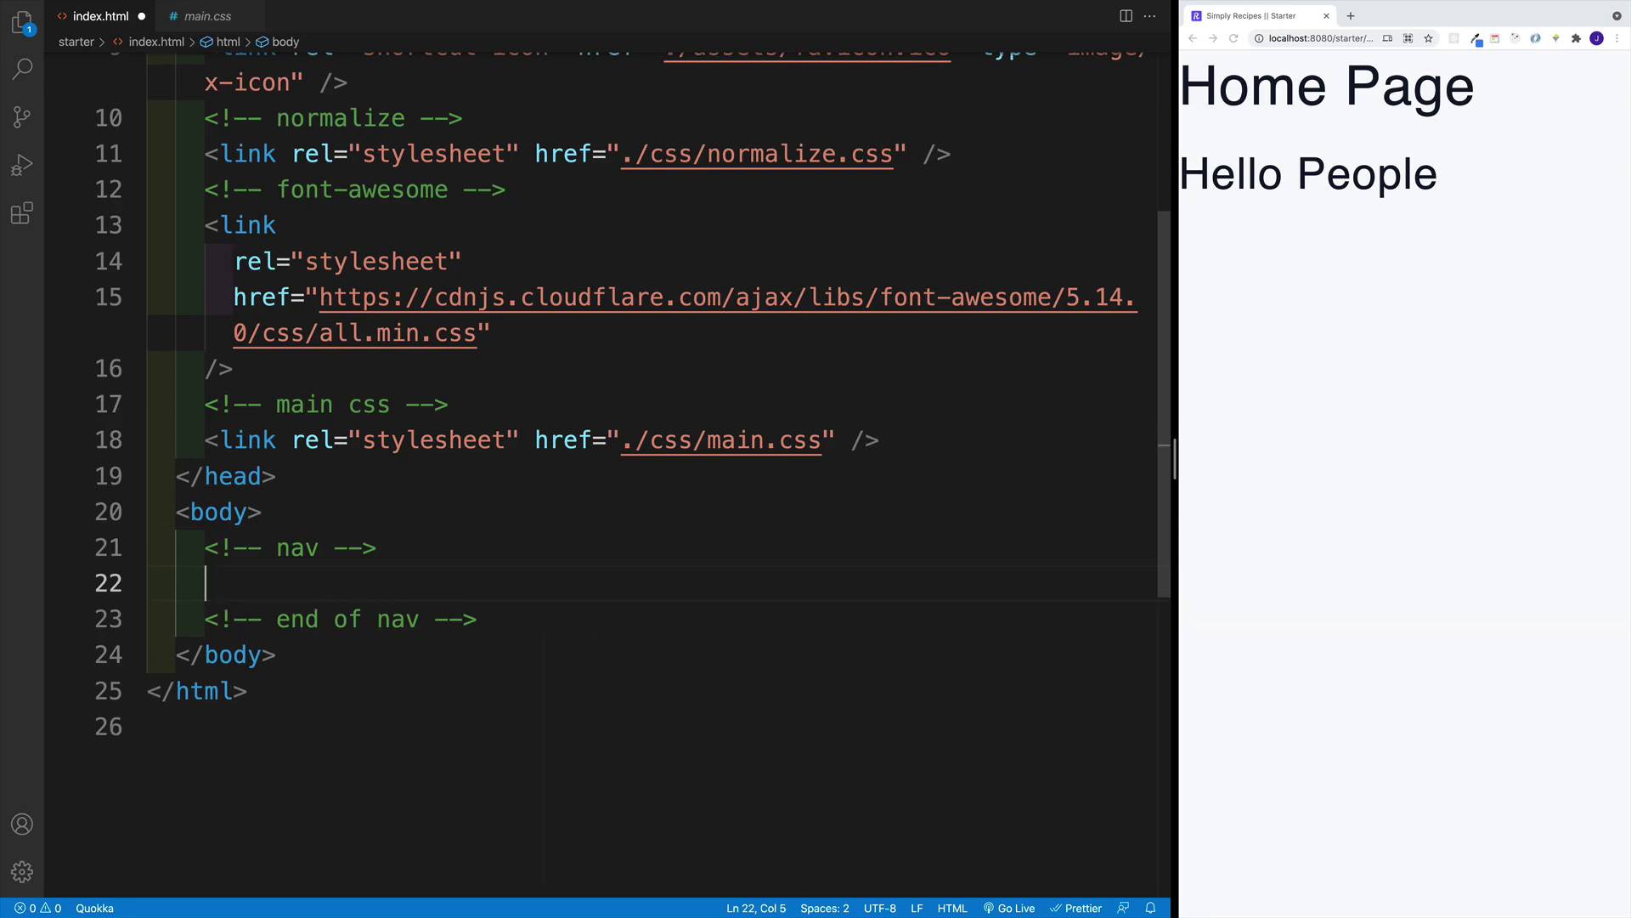
pyautogui.write('nav.navbar')
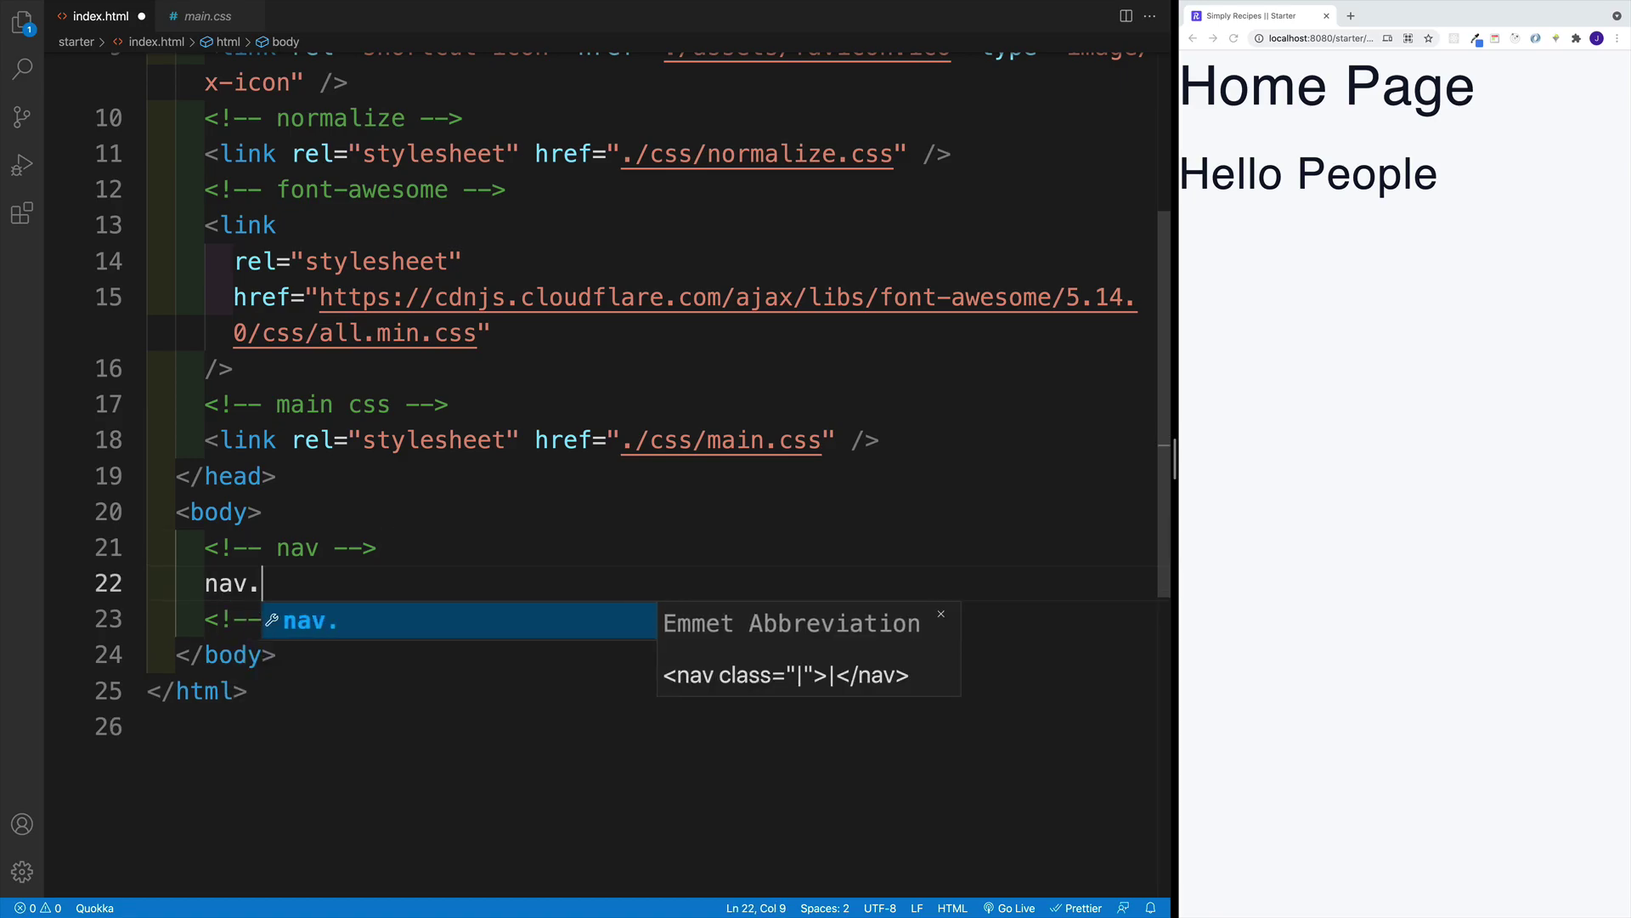
pyautogui.press('Tab')
pyautogui.press('Return')
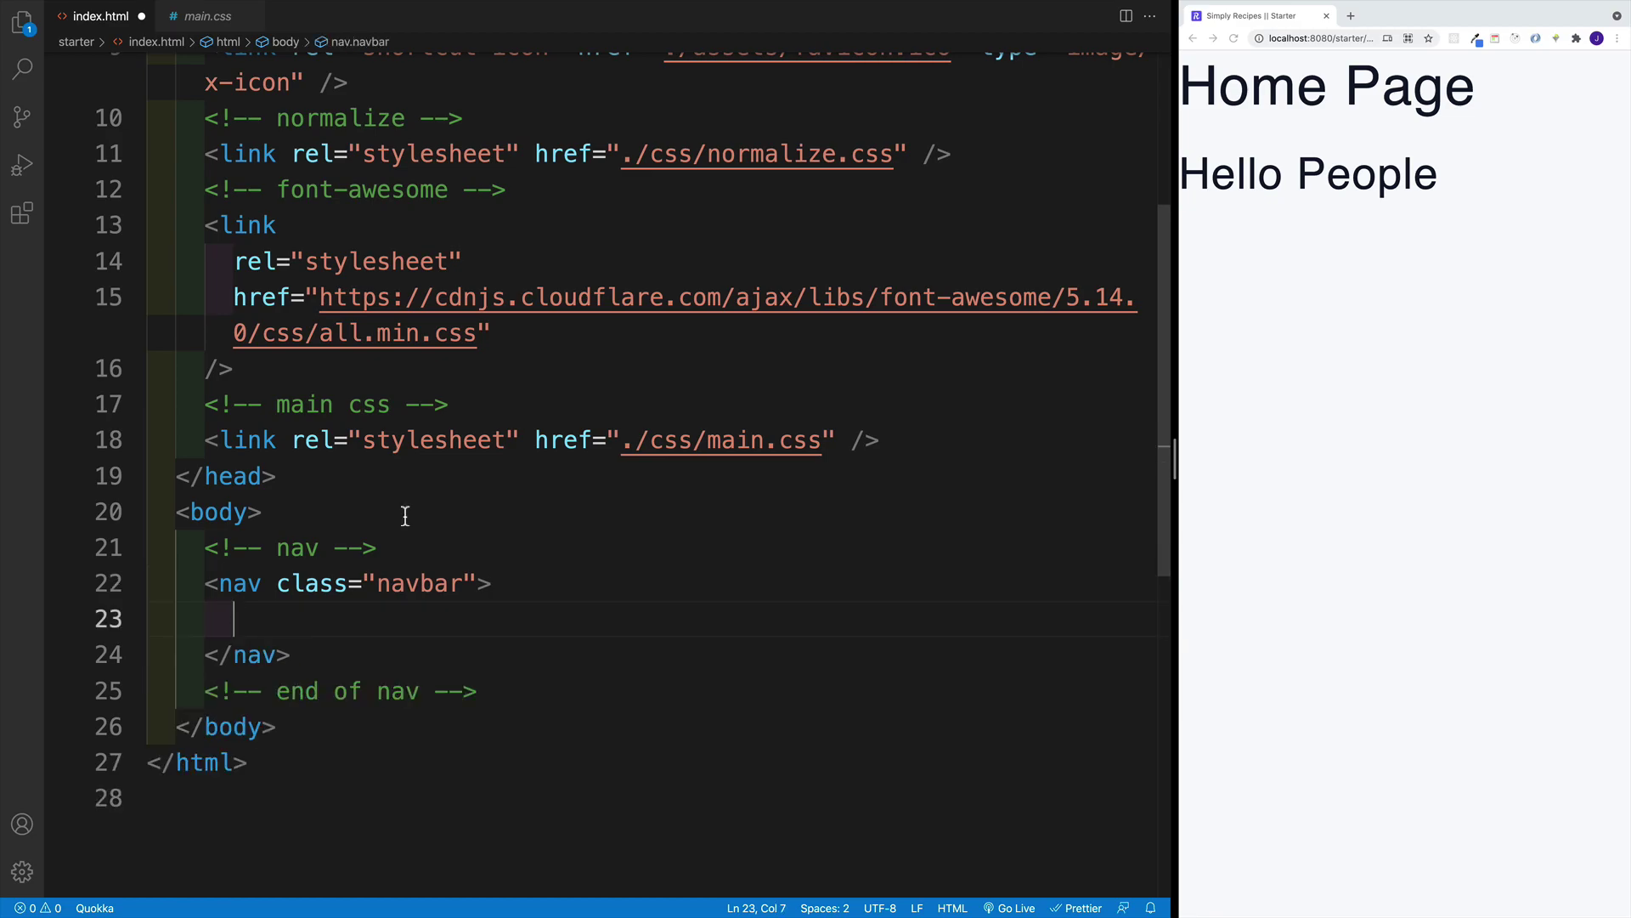
pyautogui.write('.nav-center')
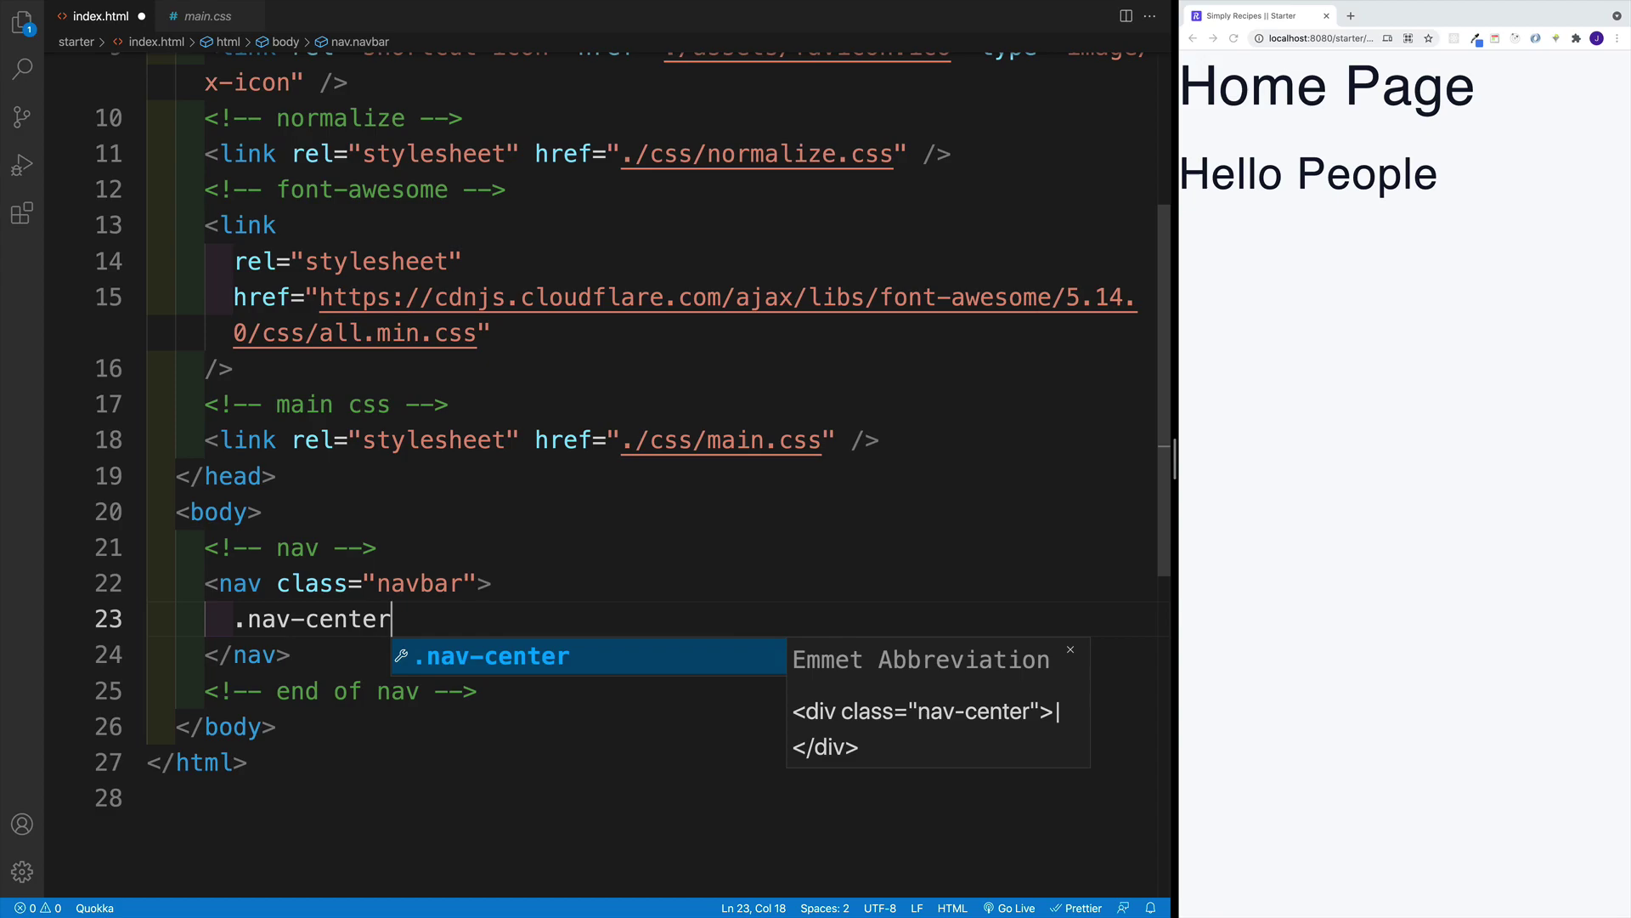
pyautogui.press('Tab')
pyautogui.press('Return')
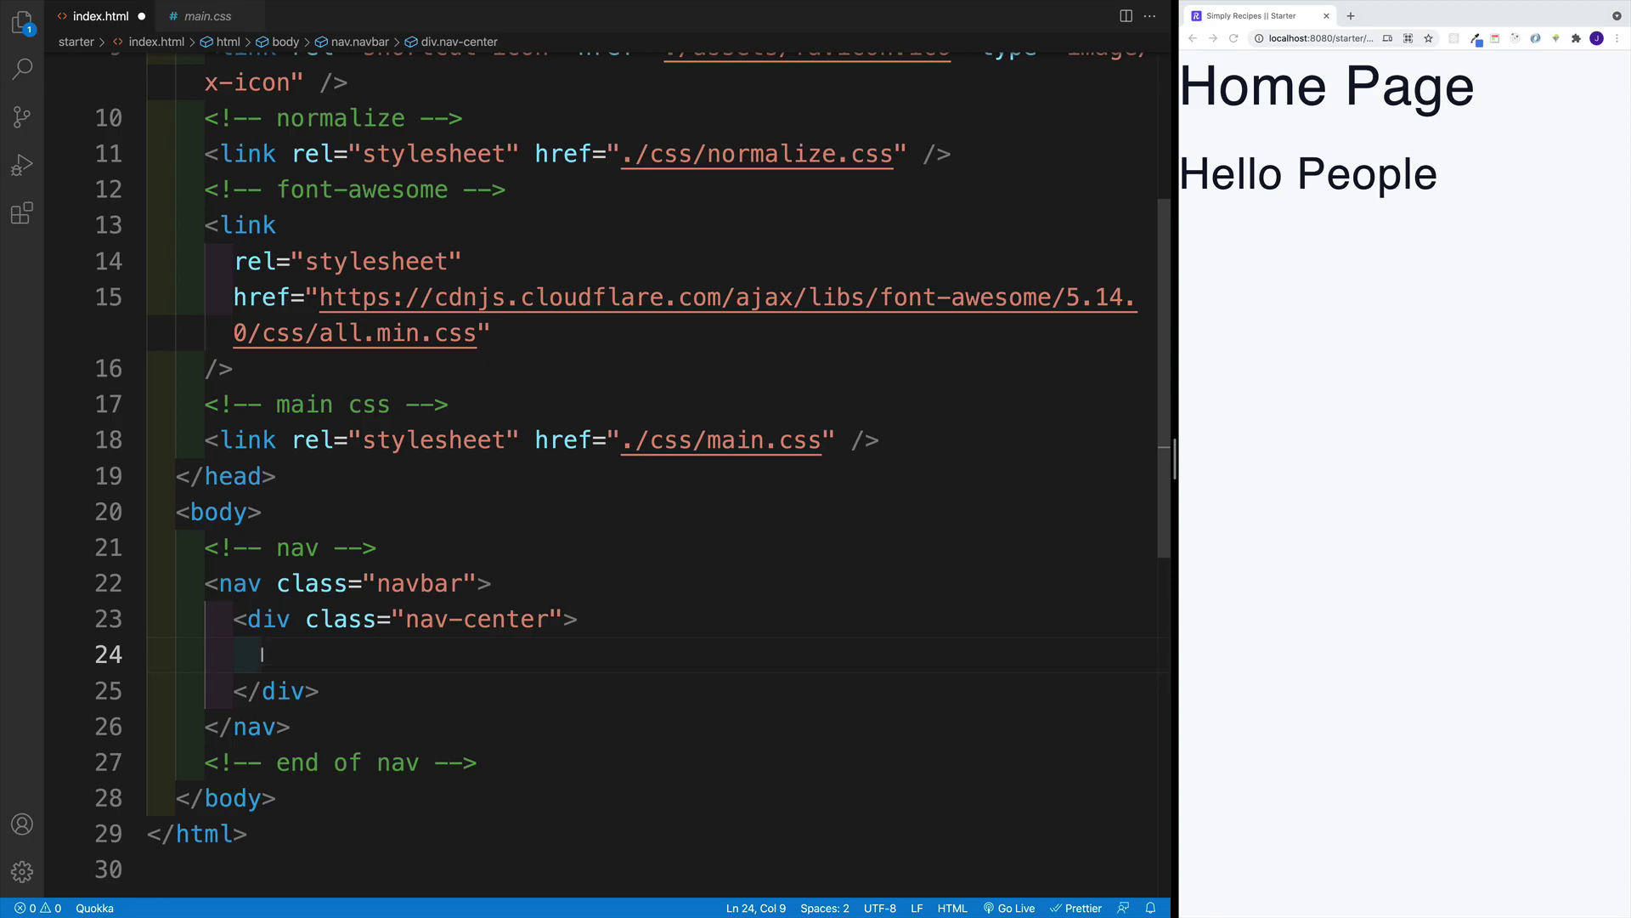
# Add a header comment and an empty nav-header div inside nav-center
pyautogui.hotkey('ctrl', '/')
pyautogui.write('<!-- he')
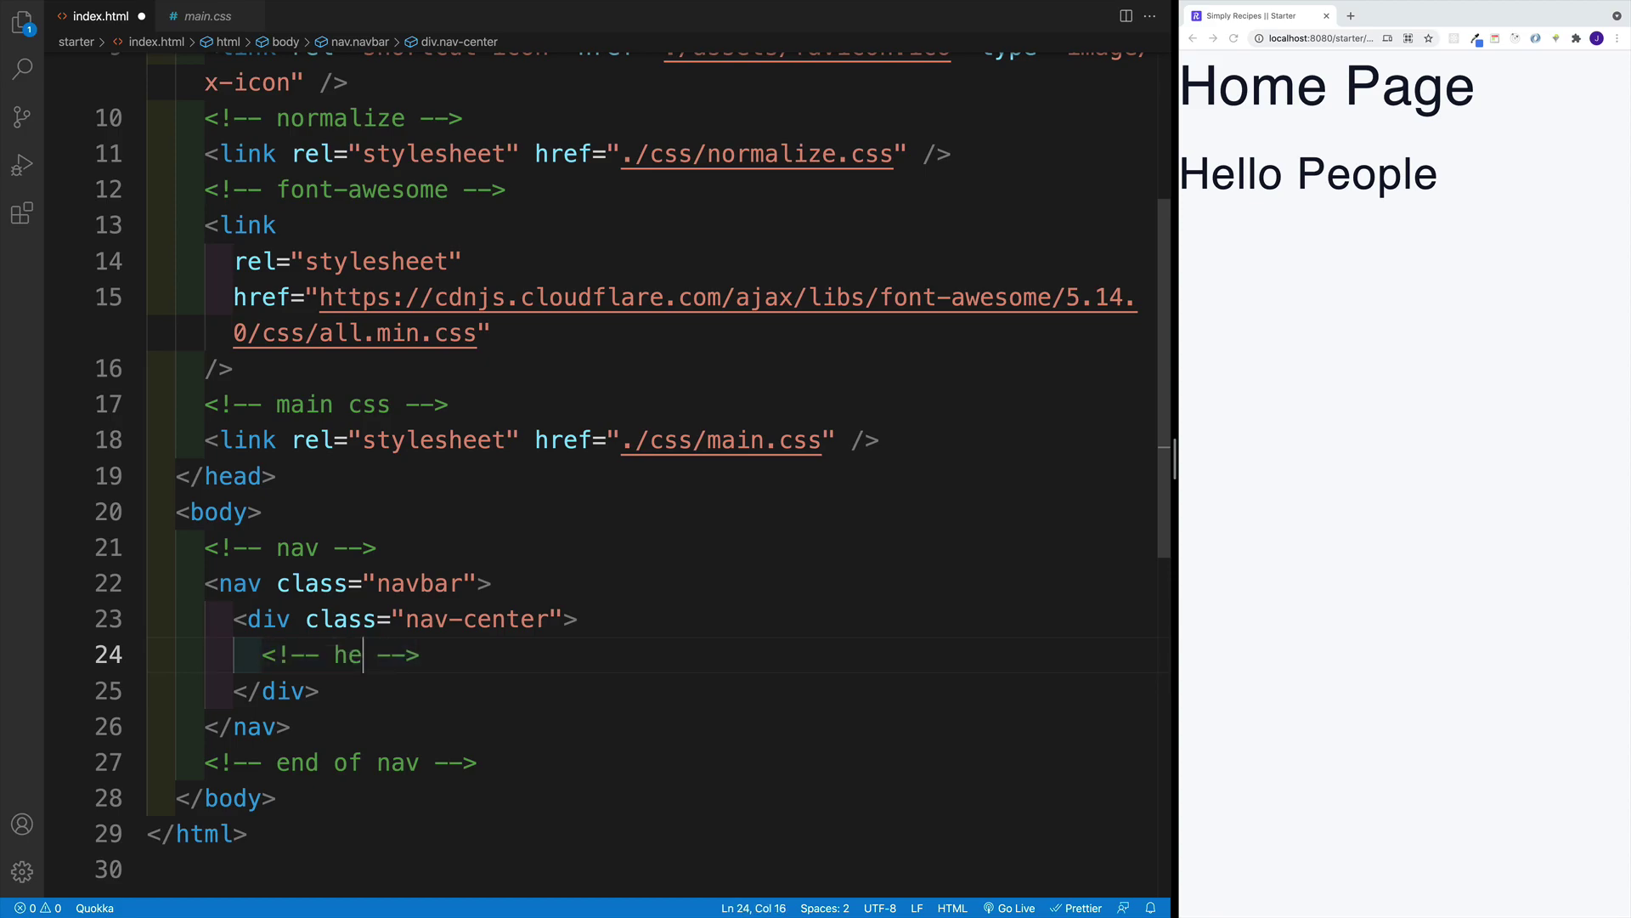
pyautogui.write('ader')
pyautogui.press('End')
pyautogui.press('Return')
pyautogui.write('.')
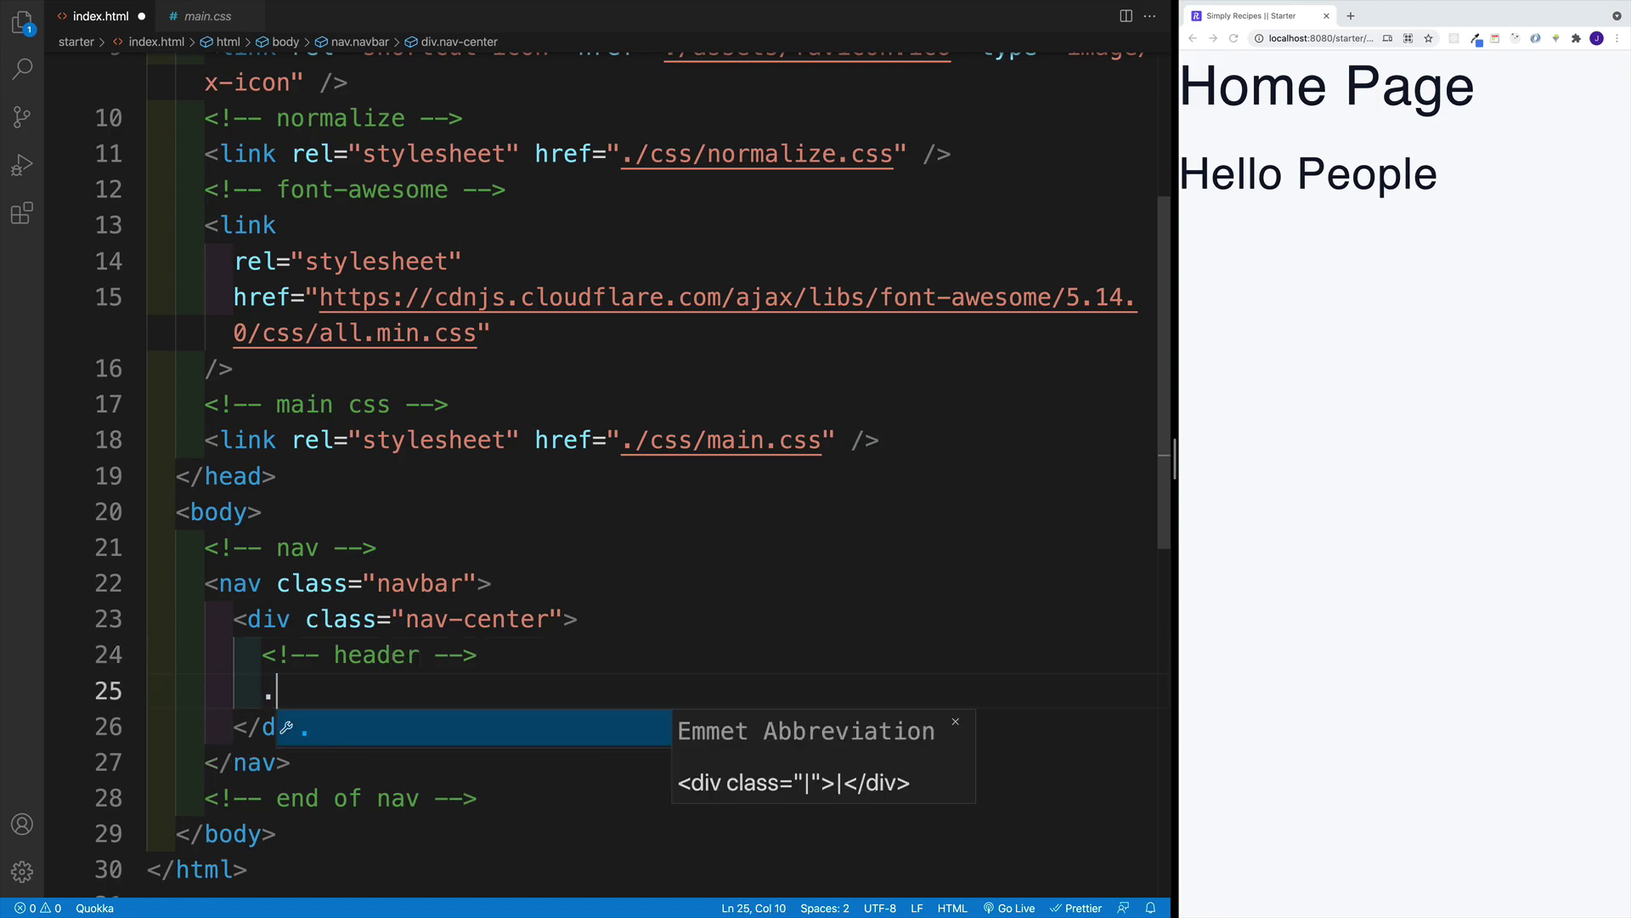
pyautogui.write('nav-header')
pyautogui.press('Tab')
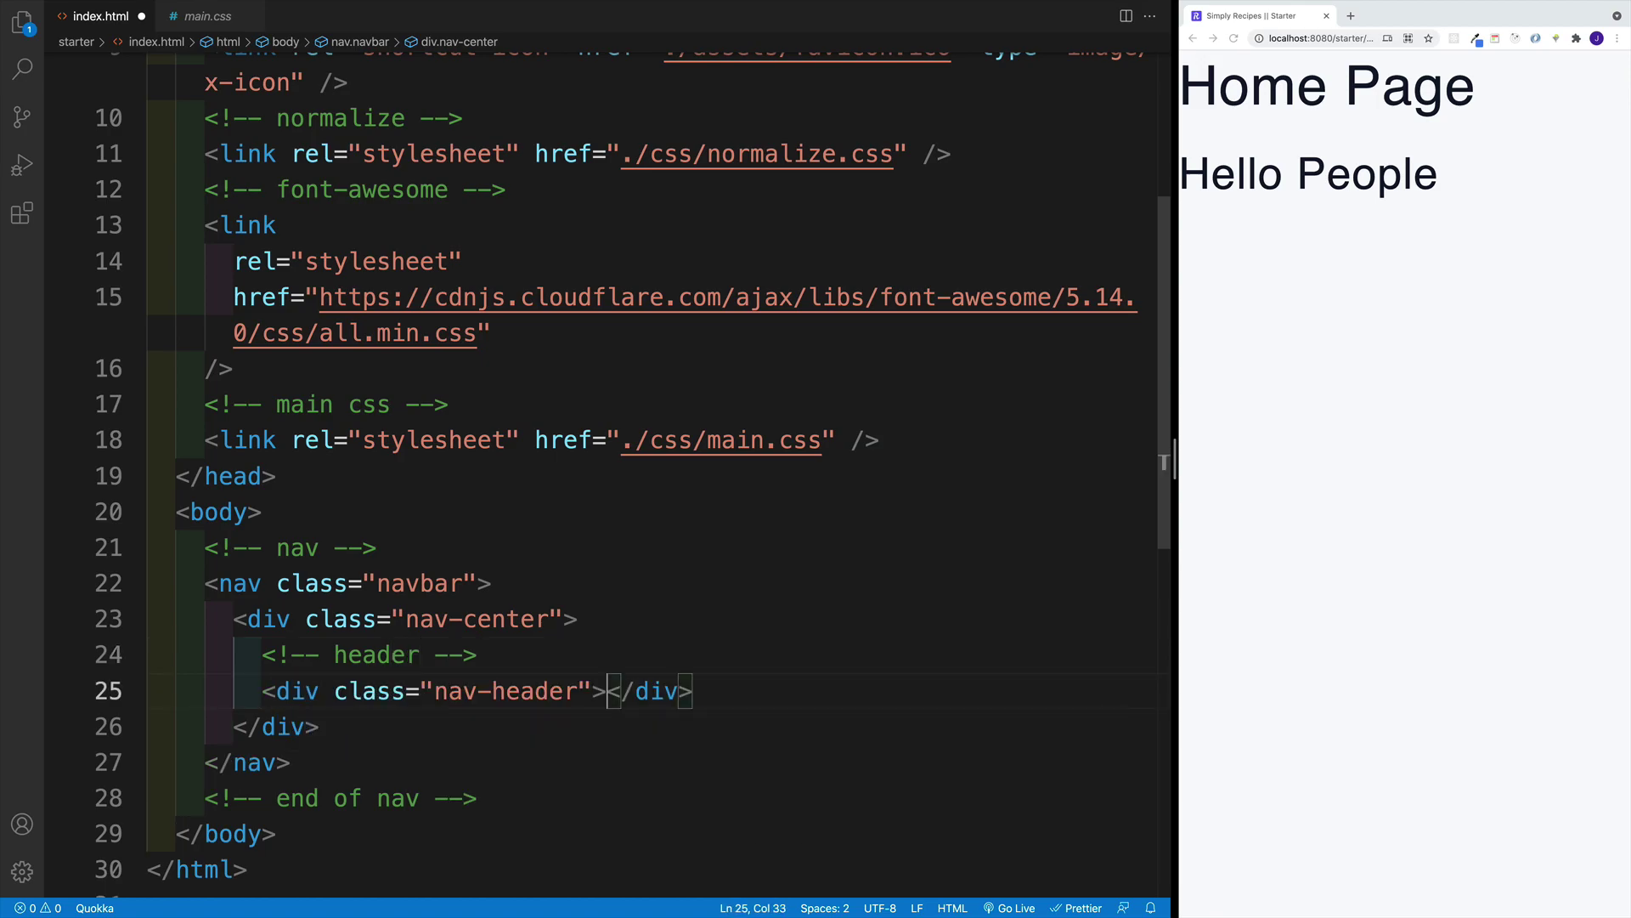
pyautogui.scroll(-3, 400, 510)
# Add an empty nav-links div right after the nav-header div
pyautogui.click(552, 518)
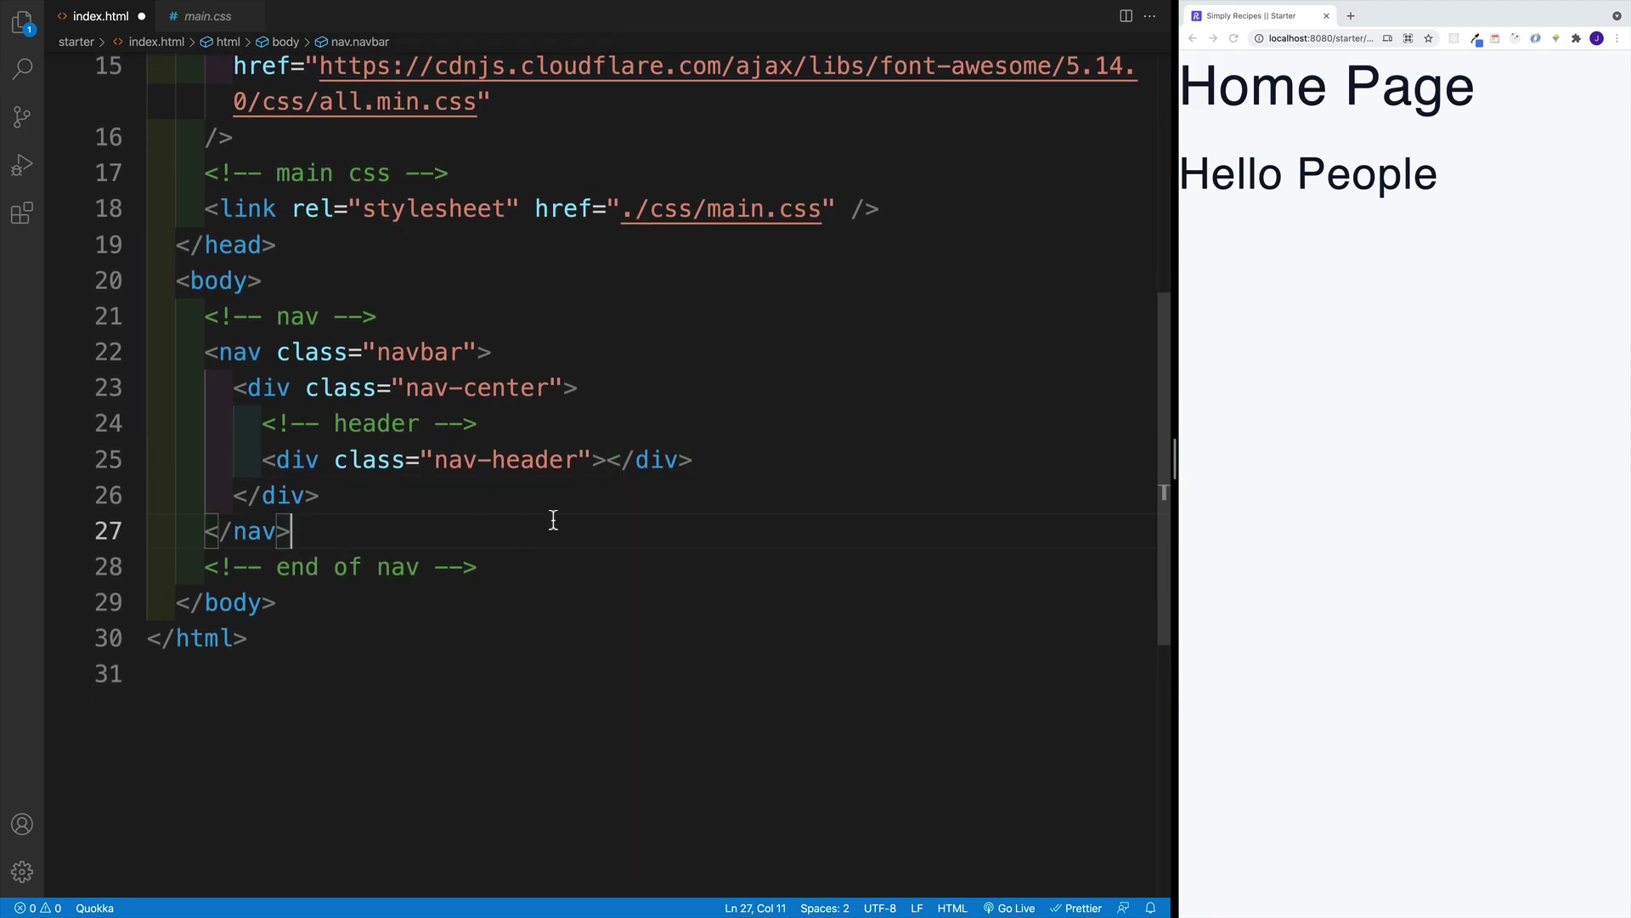
pyautogui.click(693, 460)
pyautogui.press('Return')
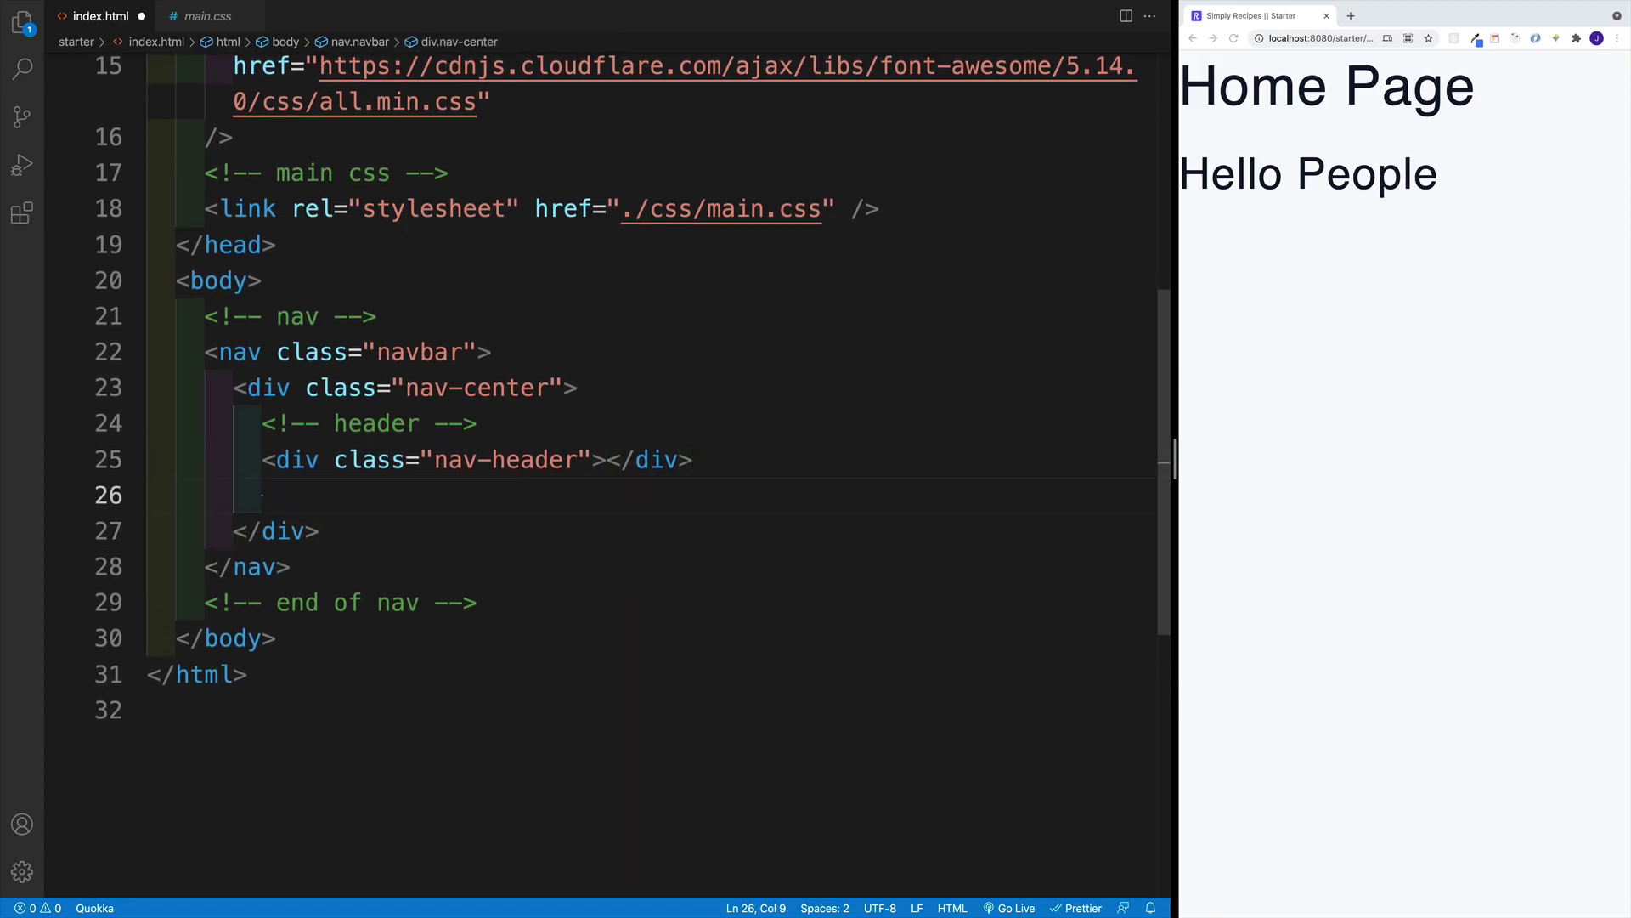
pyautogui.write('.nav-link')
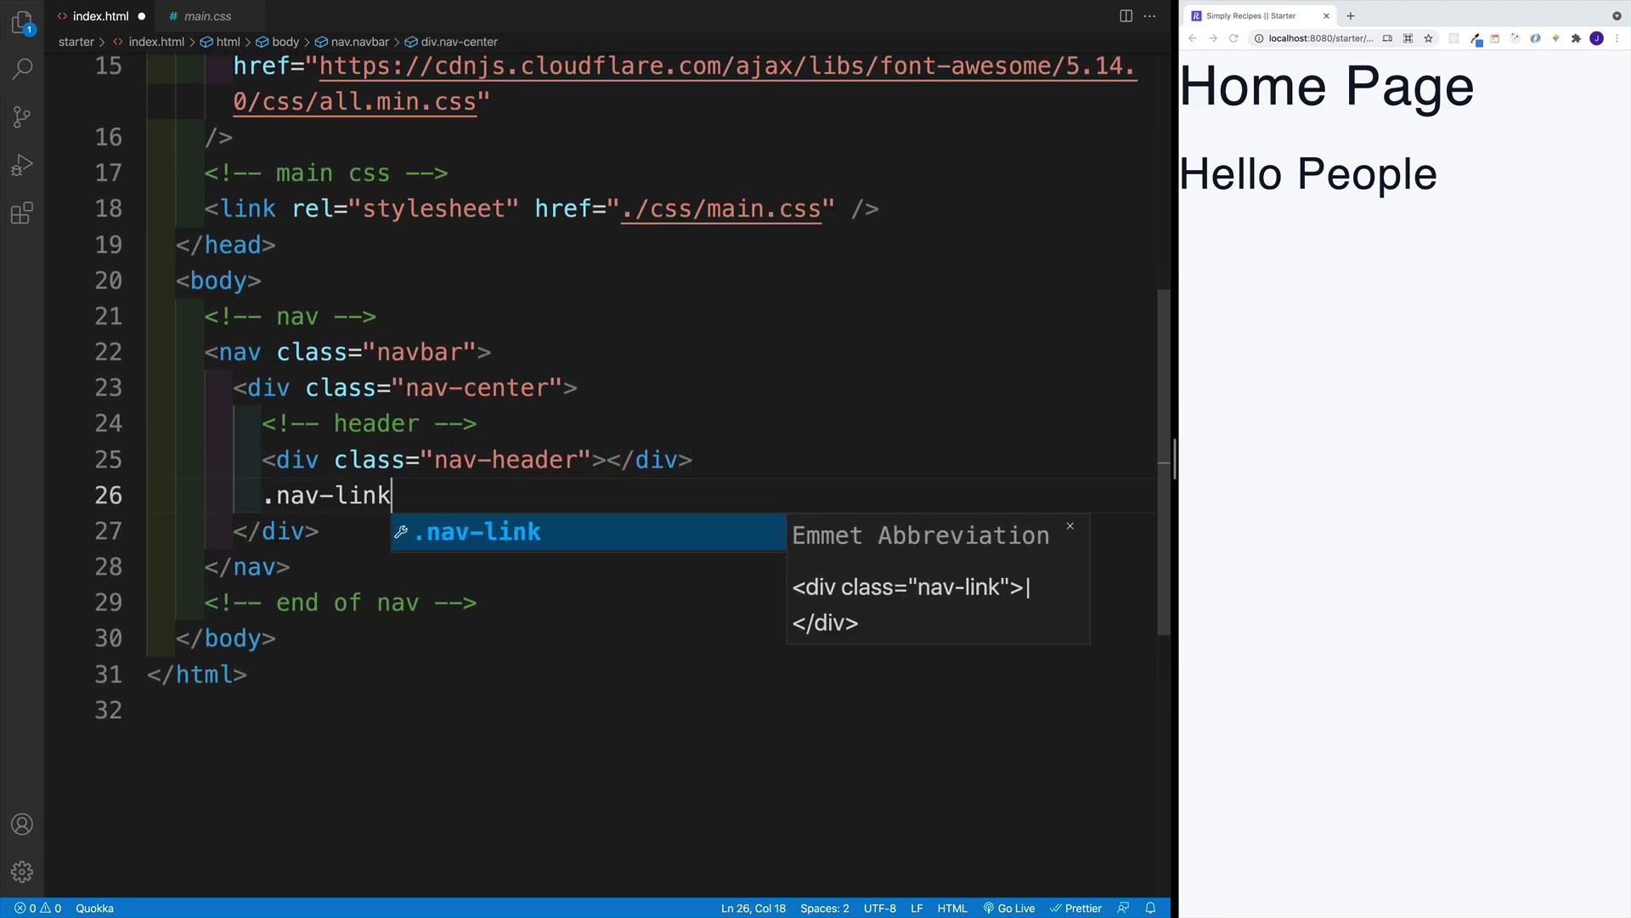
pyautogui.write('s')
pyautogui.press('Tab')
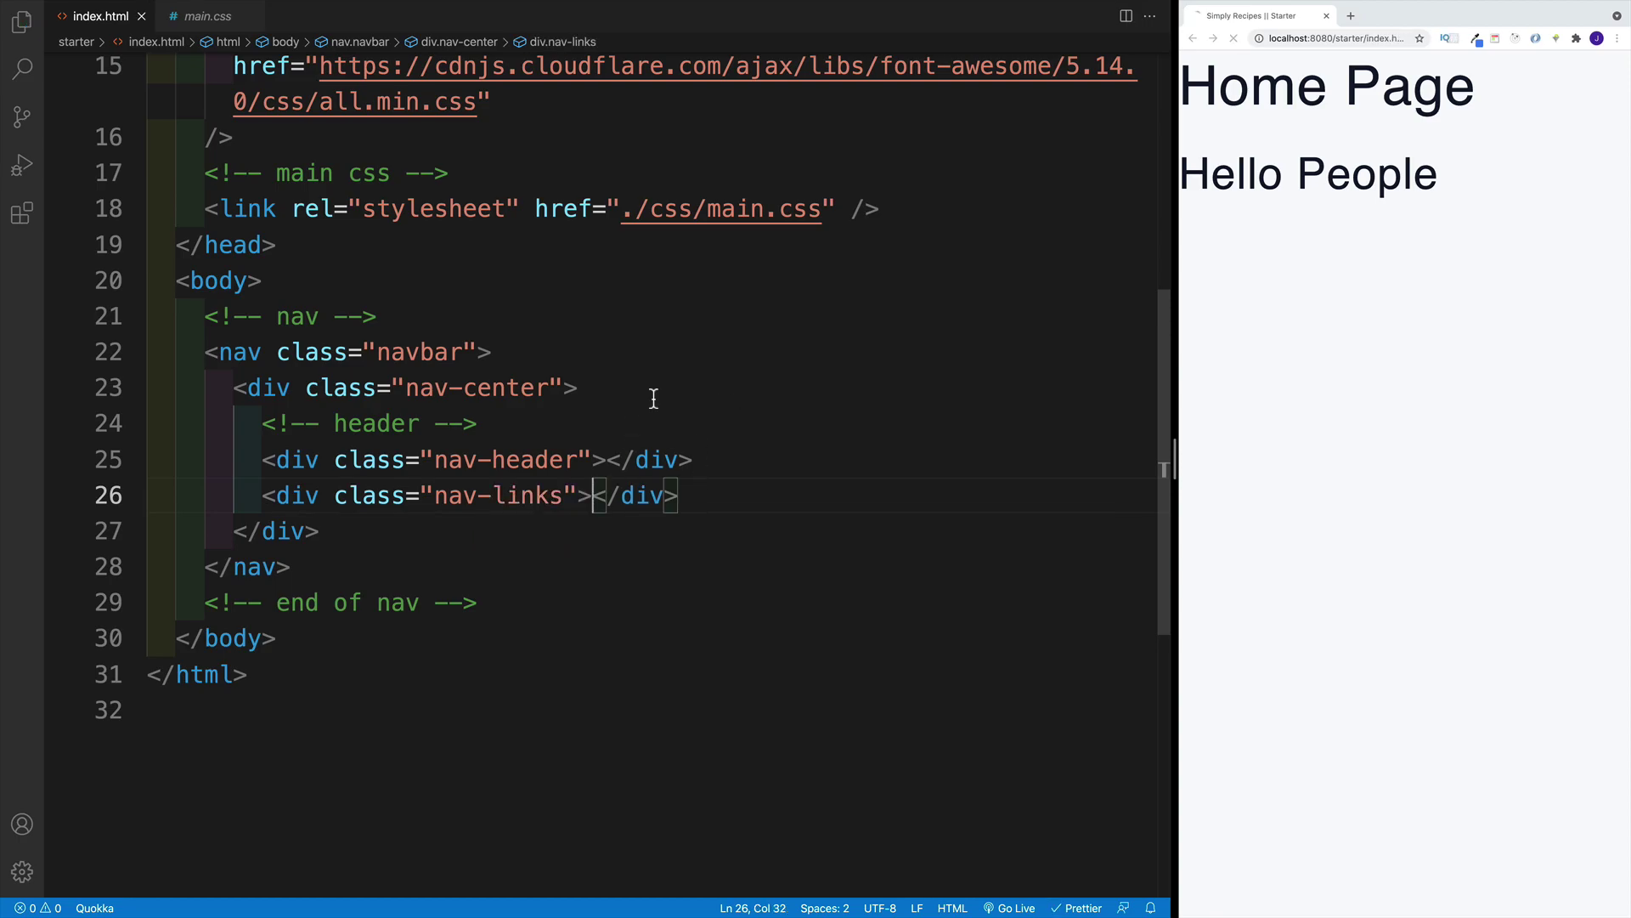
# Check the nav-center class name, then switch to the finished Simply Recipes site
pyautogui.click(477, 423)
pyautogui.press('Up')
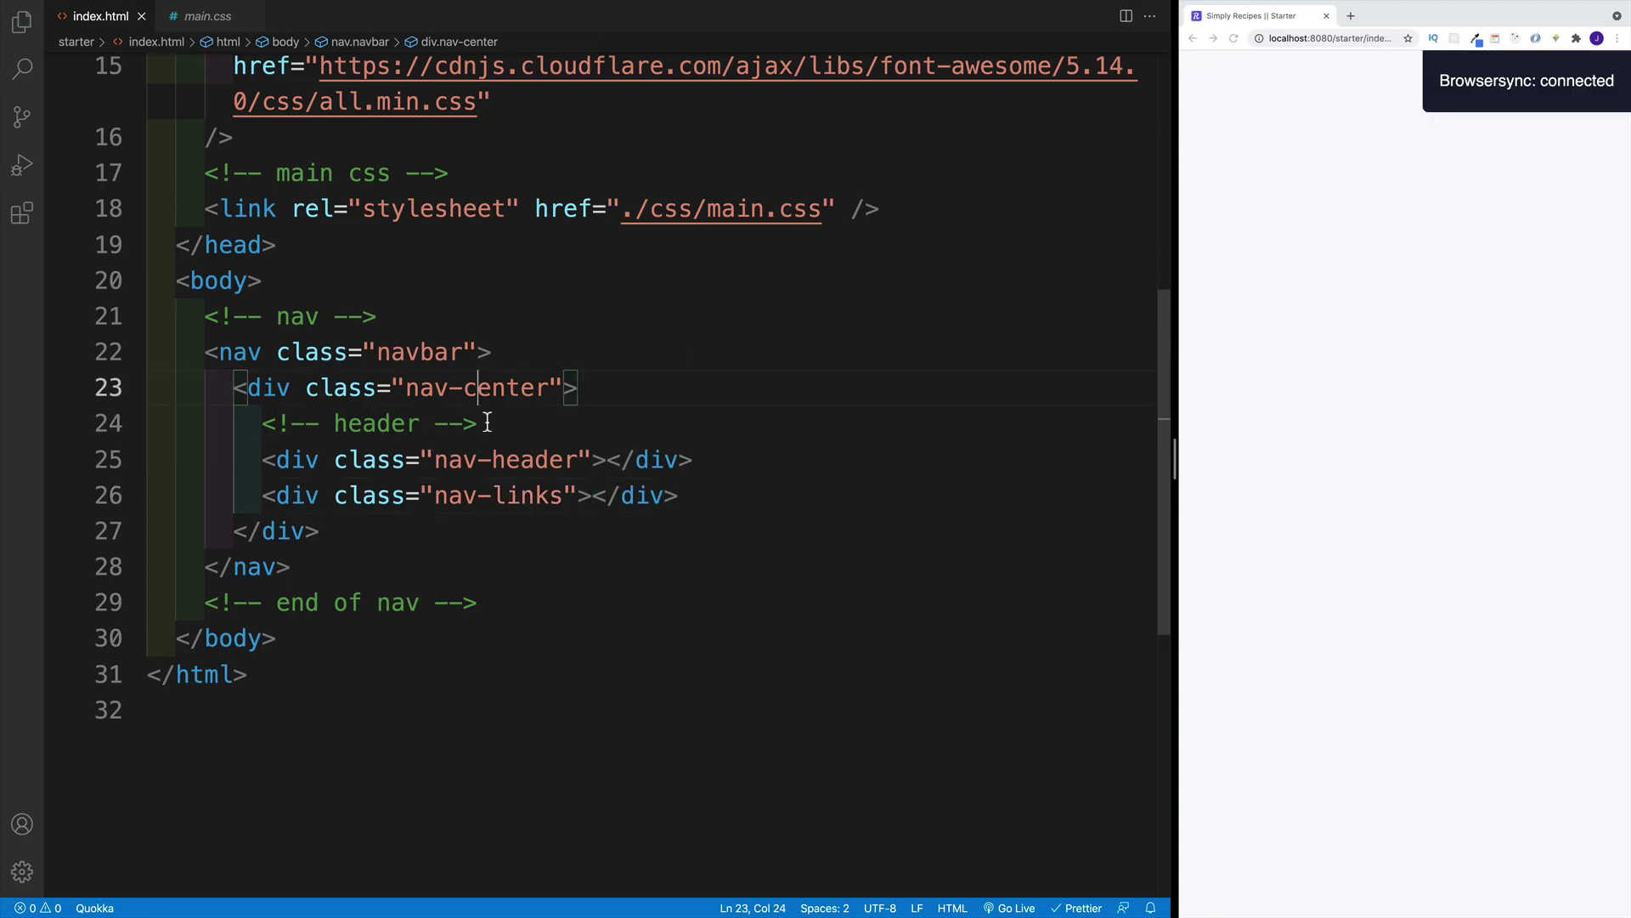
pyautogui.moveTo(405, 387); pyautogui.dragTo(546, 388)
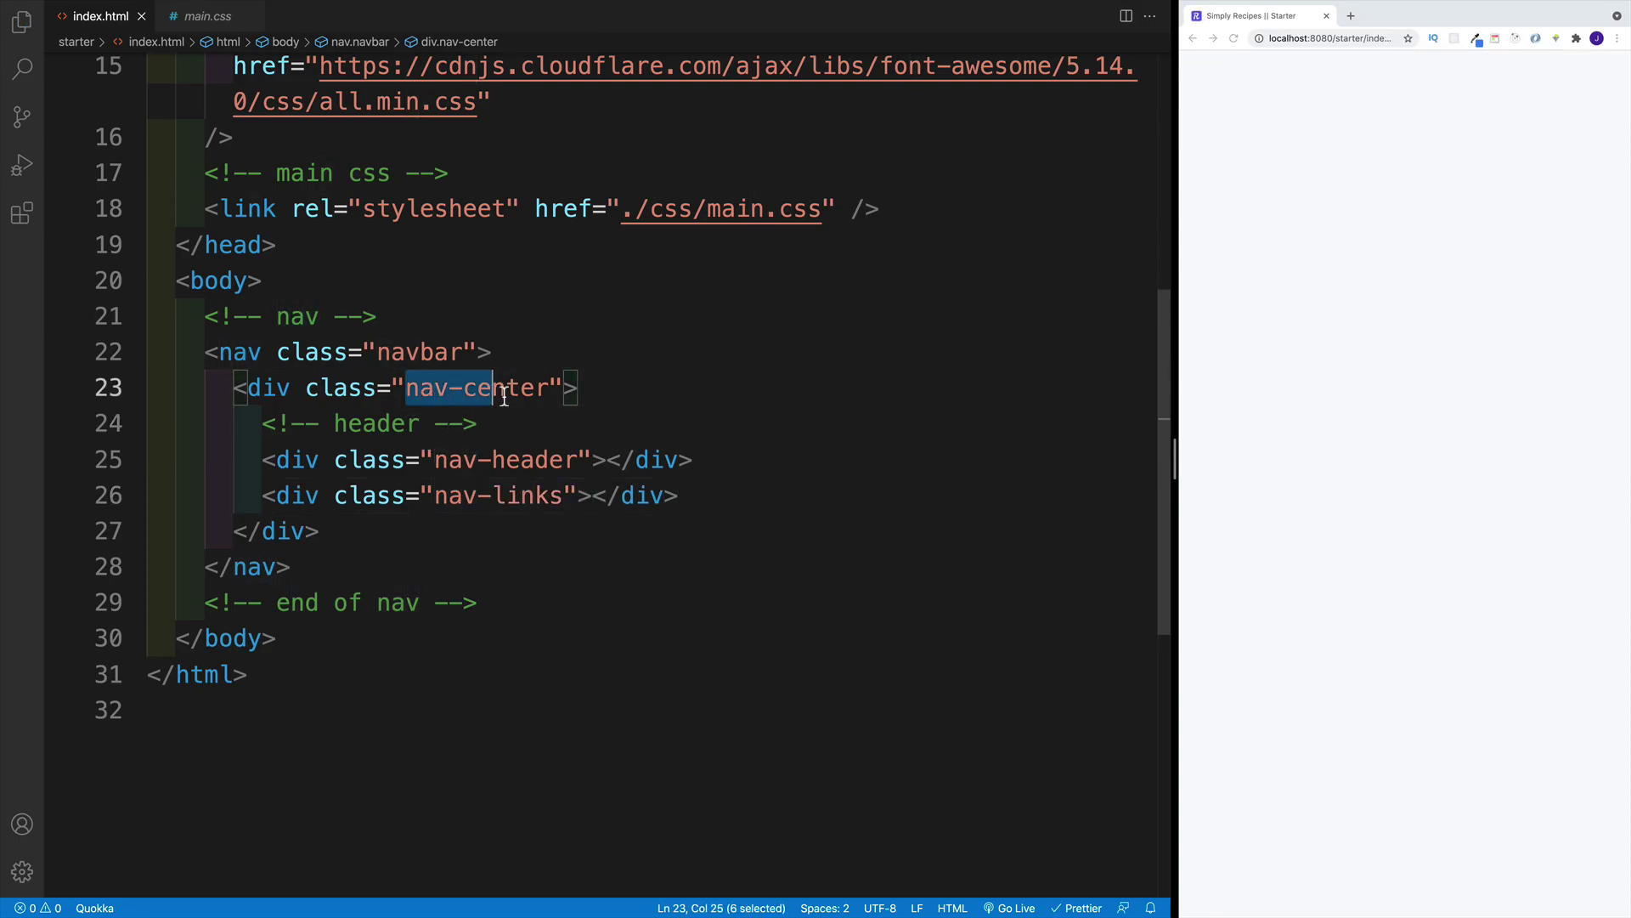
pyautogui.click(536, 361)
pyautogui.click(495, 388)
pyautogui.hotkey('ctrl', 'Left')
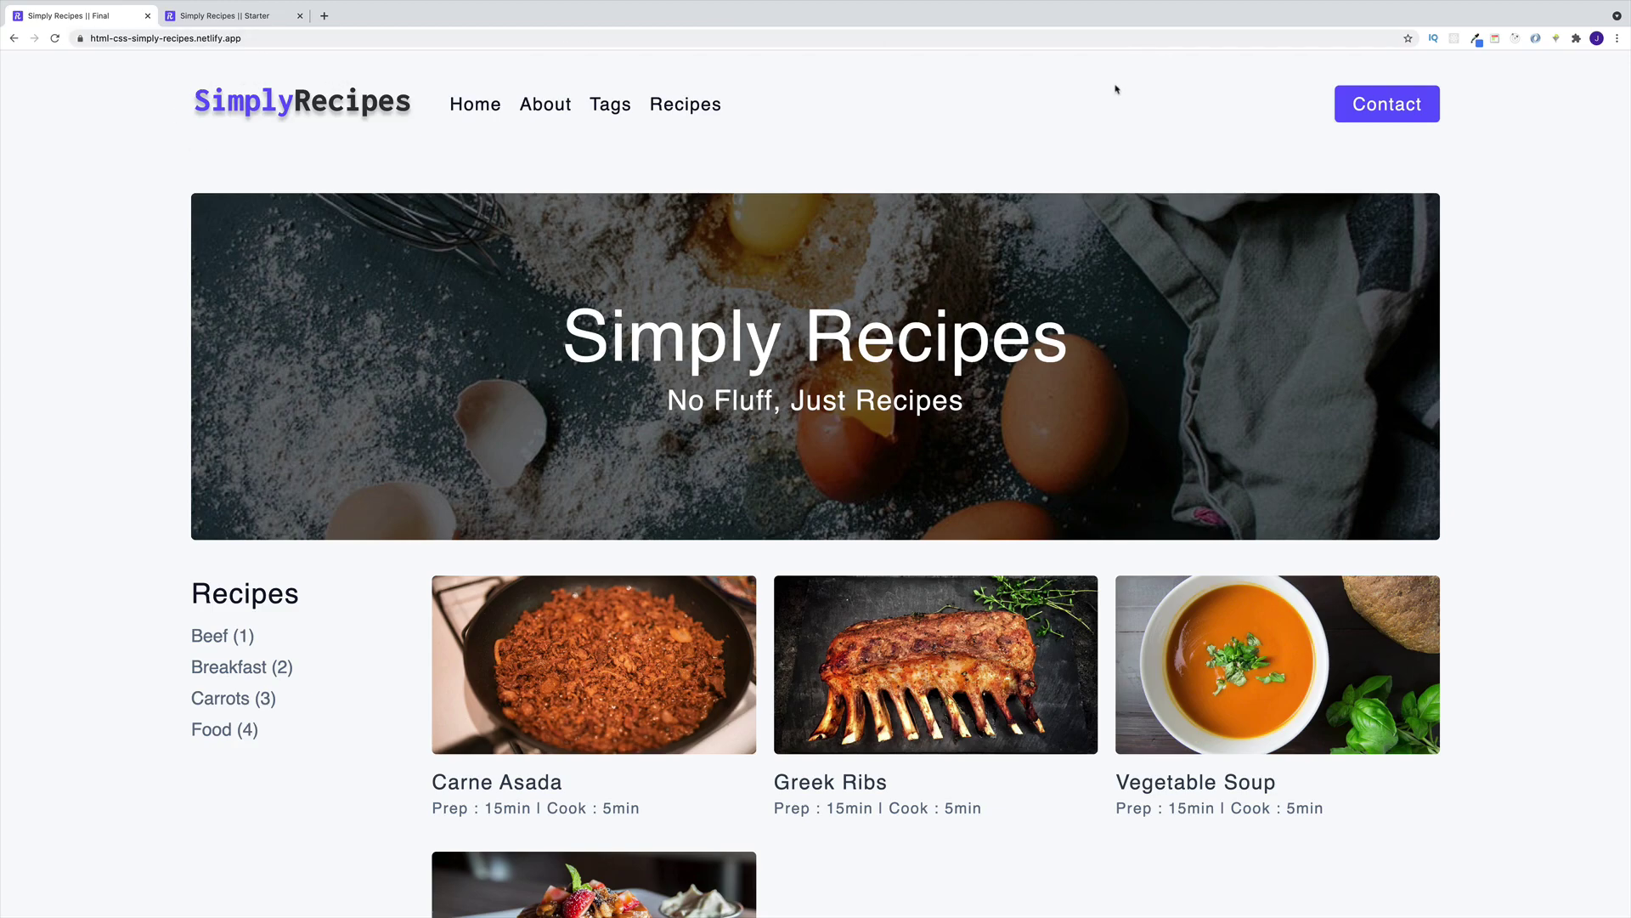
# Look over the header comment and nav-header lines in index.html
pyautogui.press('super+Tab')
pyautogui.click(291, 567)
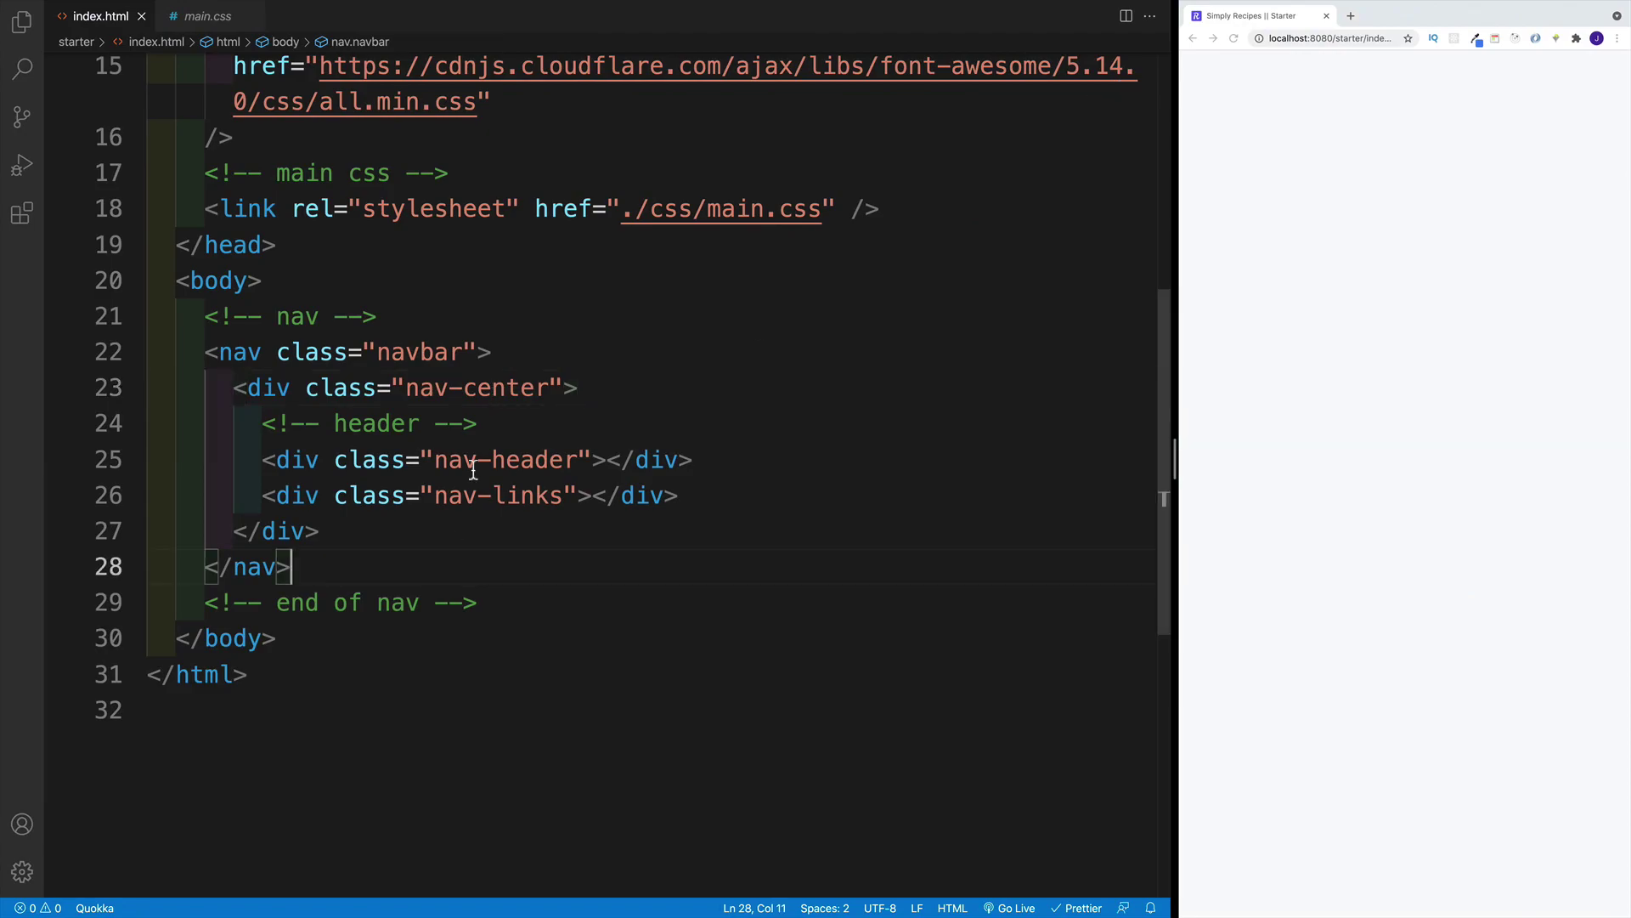
pyautogui.click(485, 423)
pyautogui.click(610, 459)
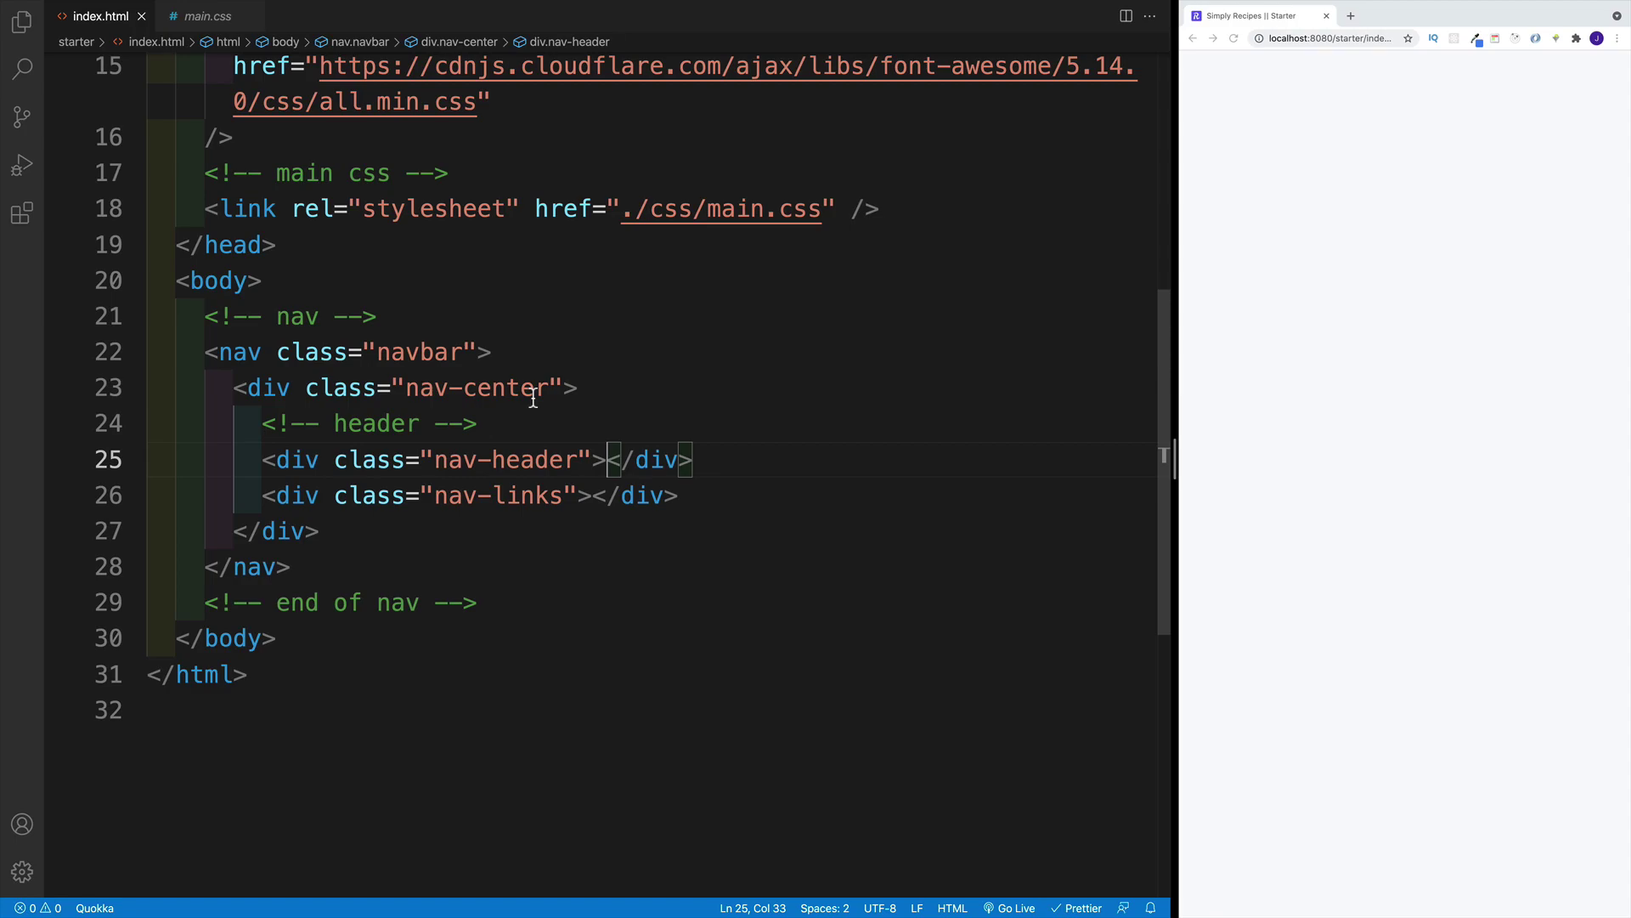
# Visit the finished site's About page and home page, then return to VS Code
pyautogui.hotkey('ctrl', 'Left')
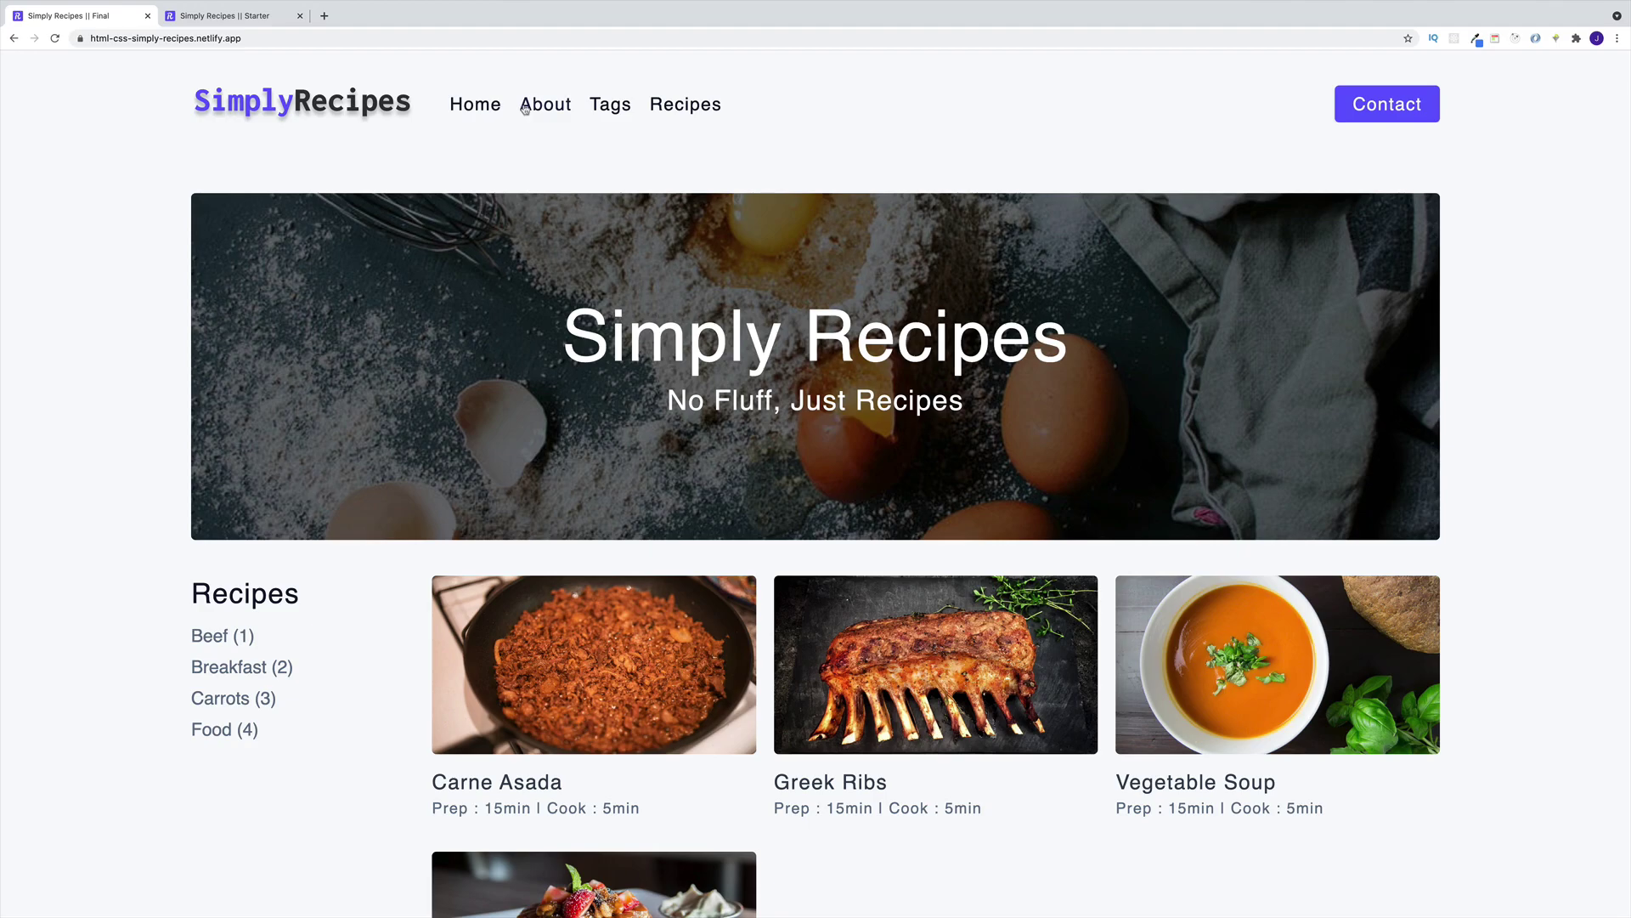
pyautogui.click(545, 105)
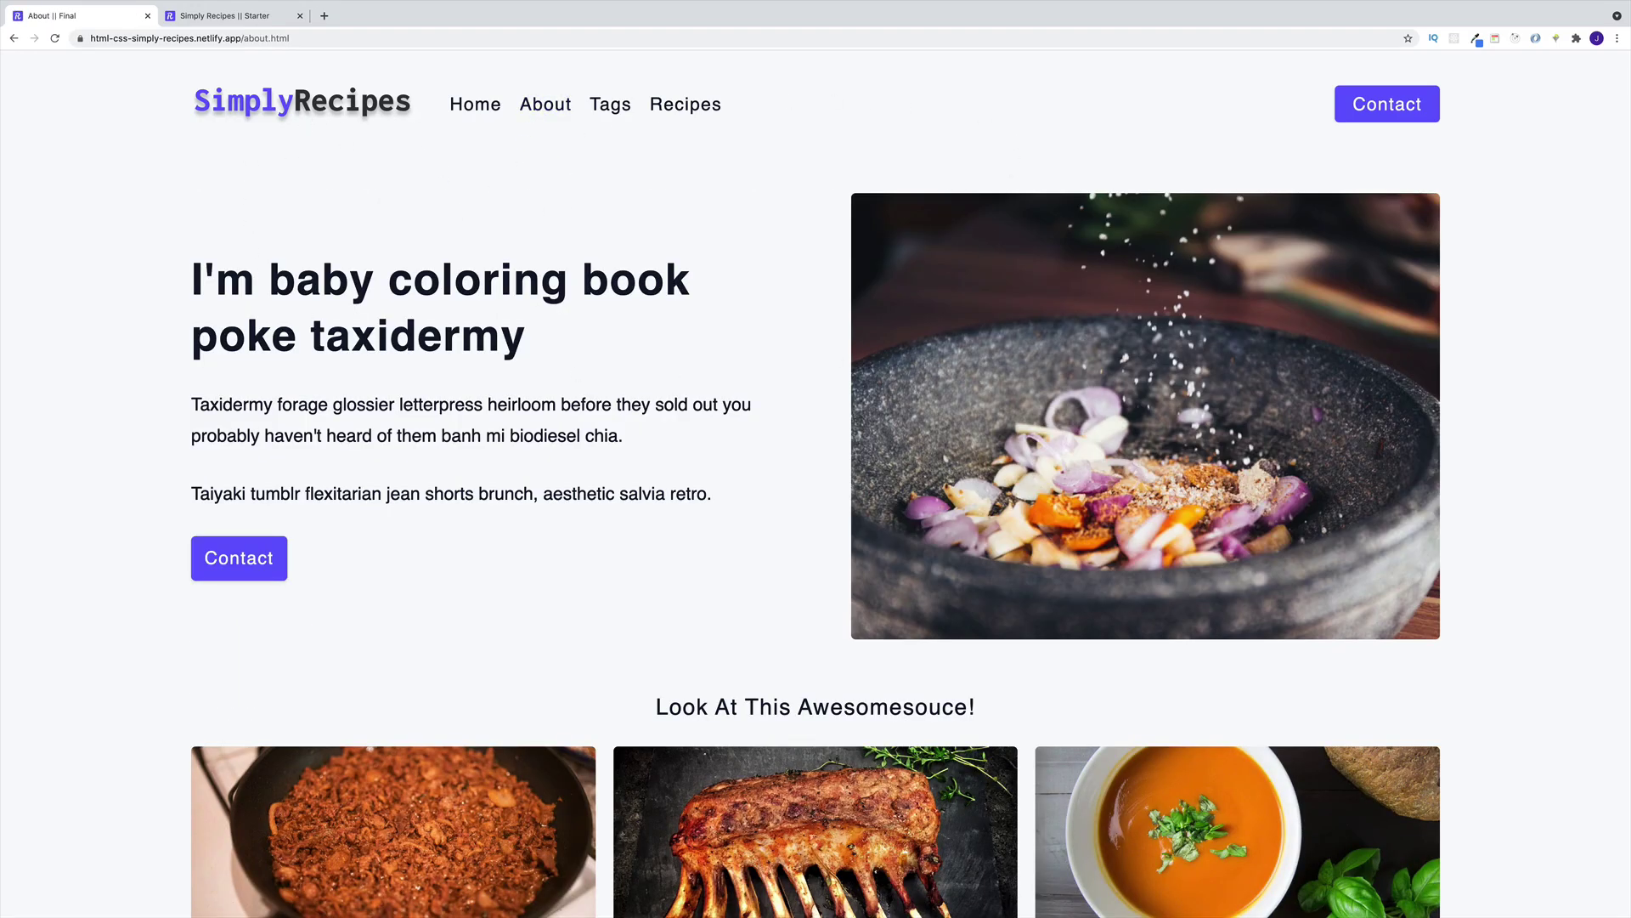
pyautogui.click(462, 104)
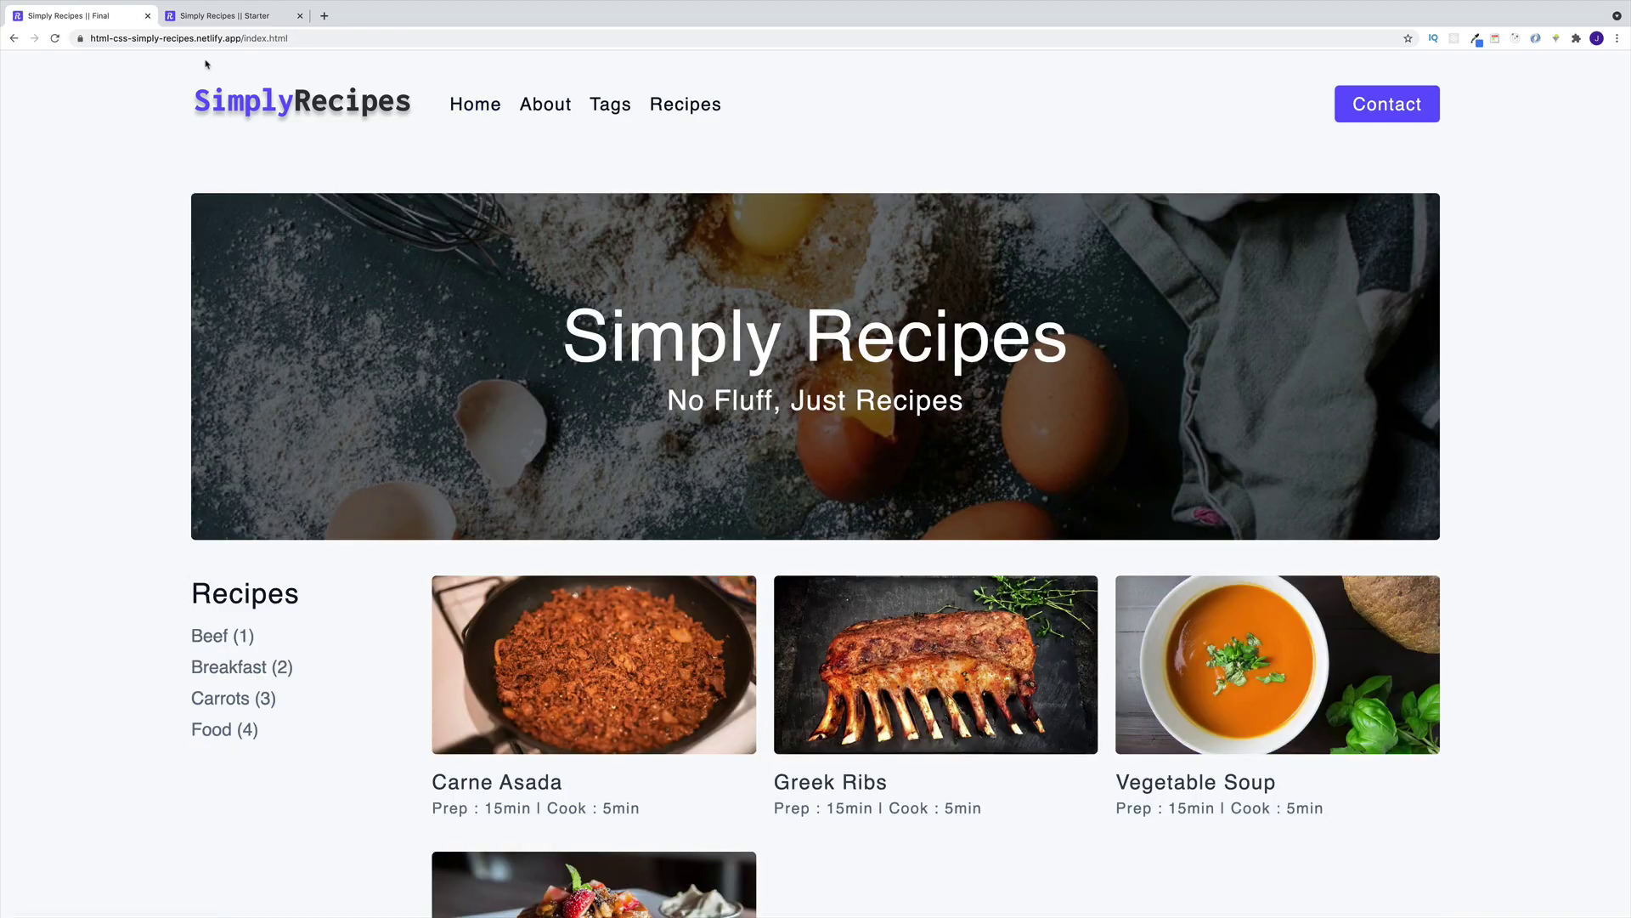
pyautogui.hotkey('ctrl', 'Right')
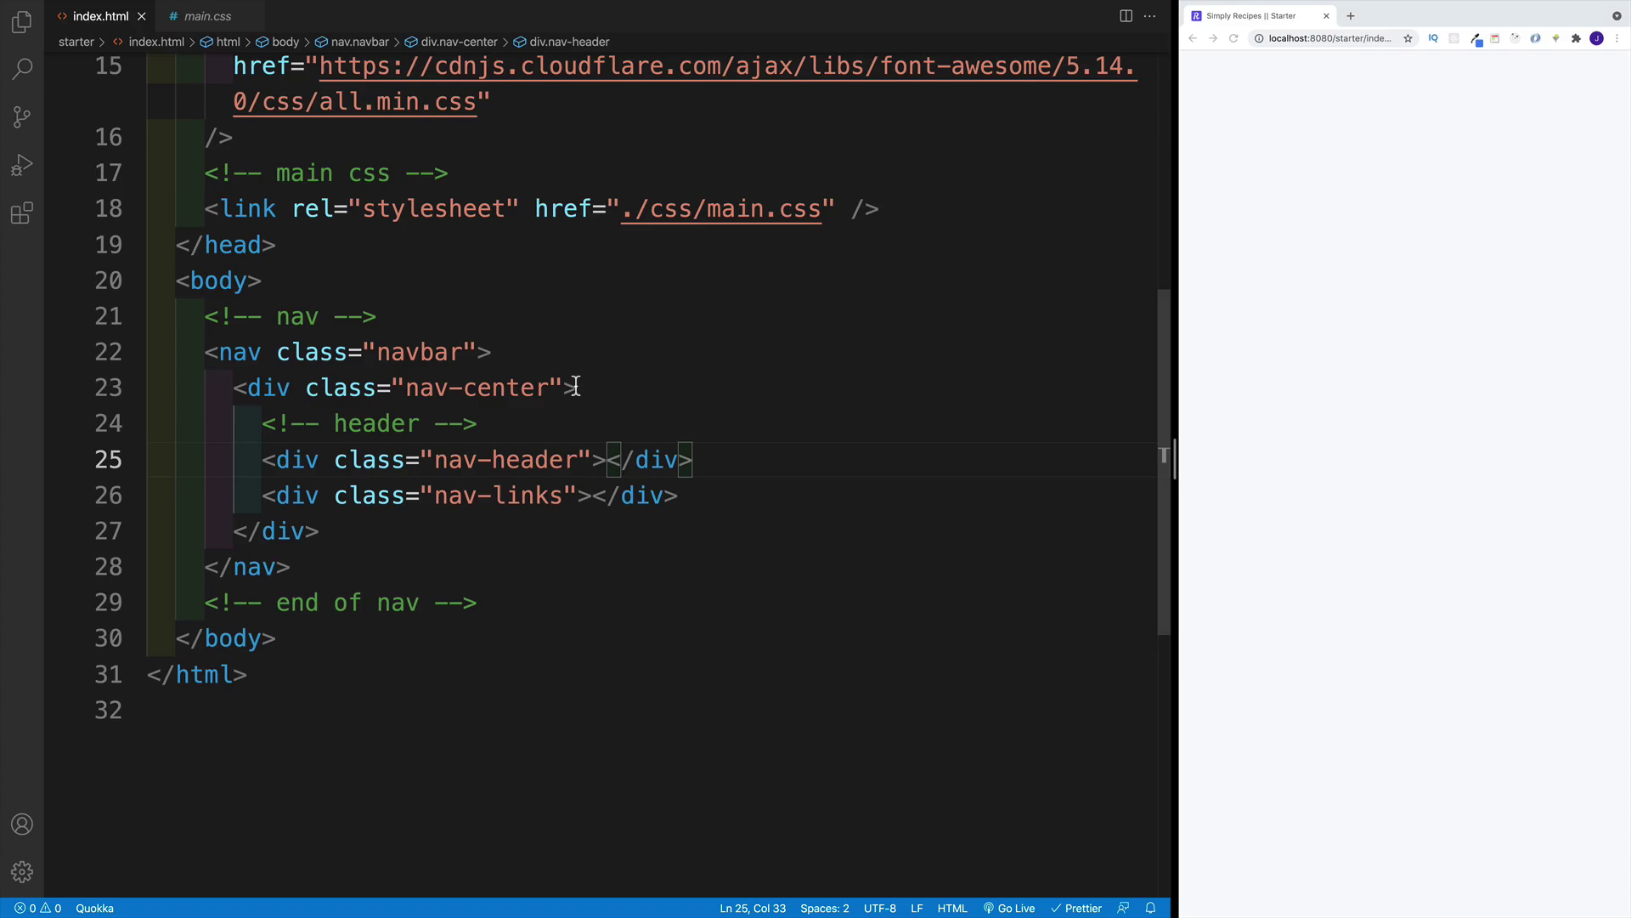
# Add an index.html link with class nav-logo inside nav-header, holding an empty img tag
pyautogui.click(606, 459)
pyautogui.press('Return')
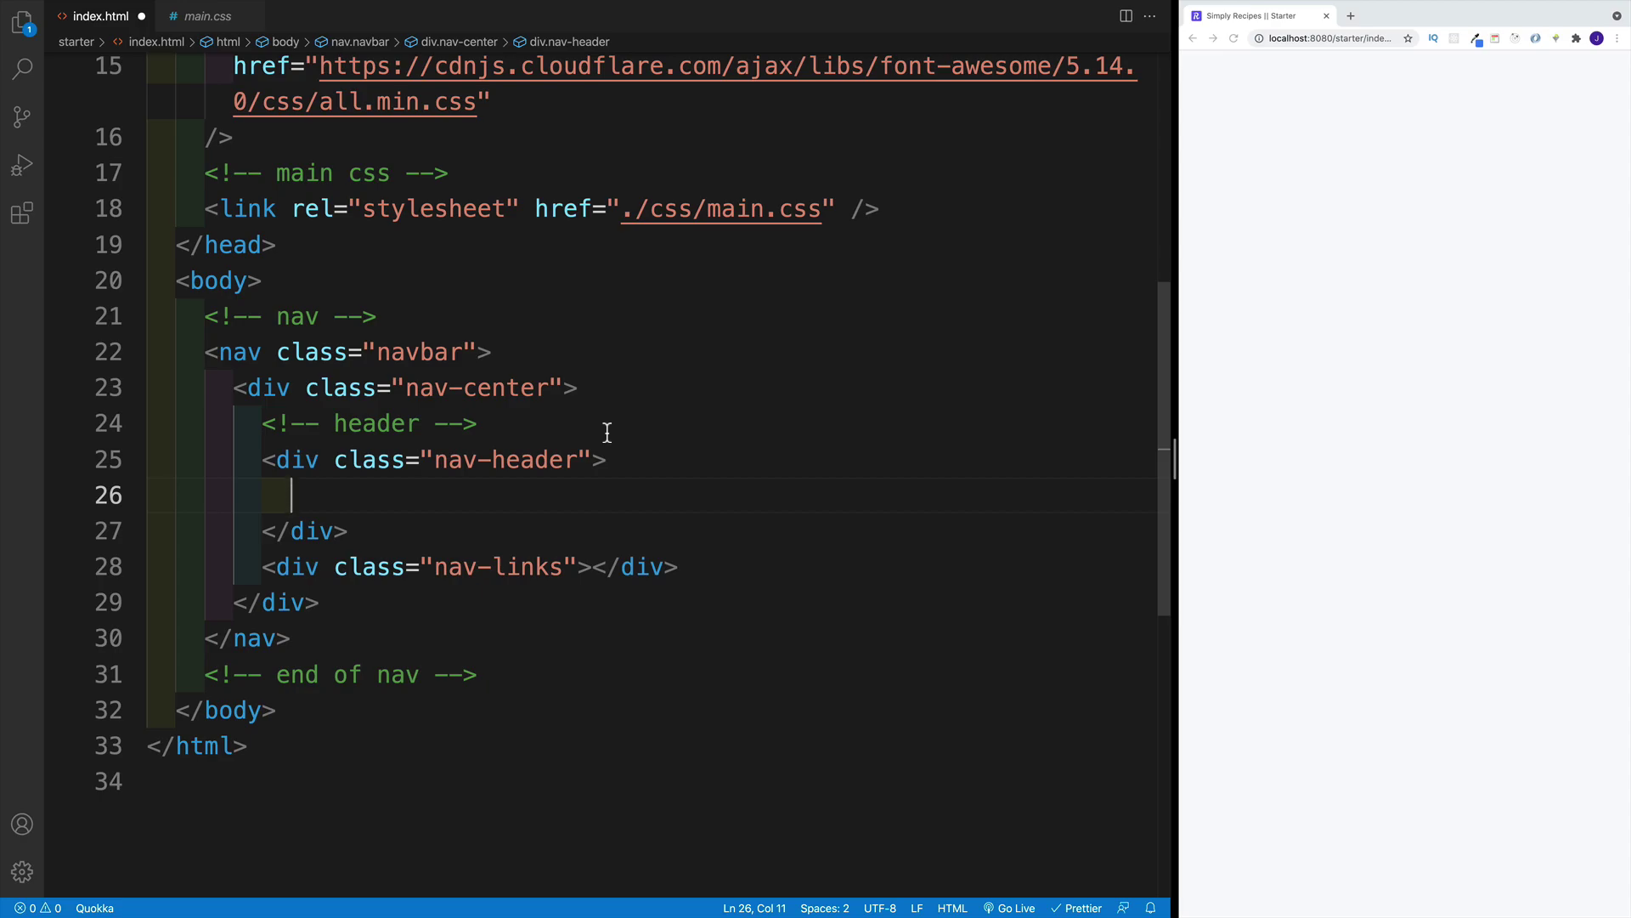
pyautogui.write('a')
pyautogui.press('Tab')
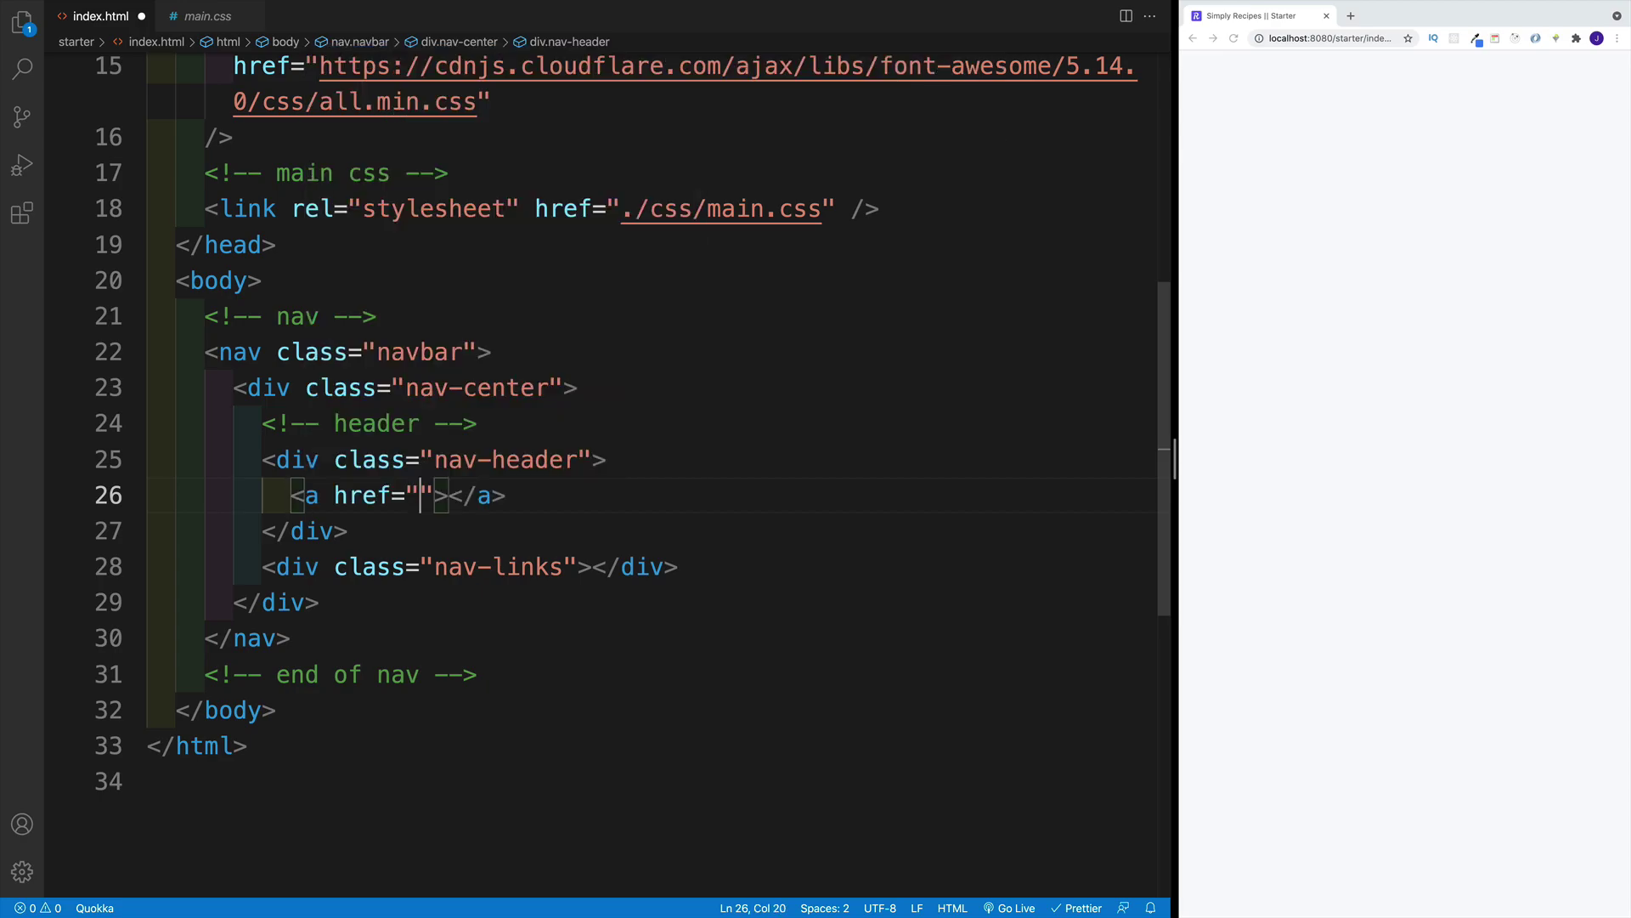
pyautogui.write('index.html')
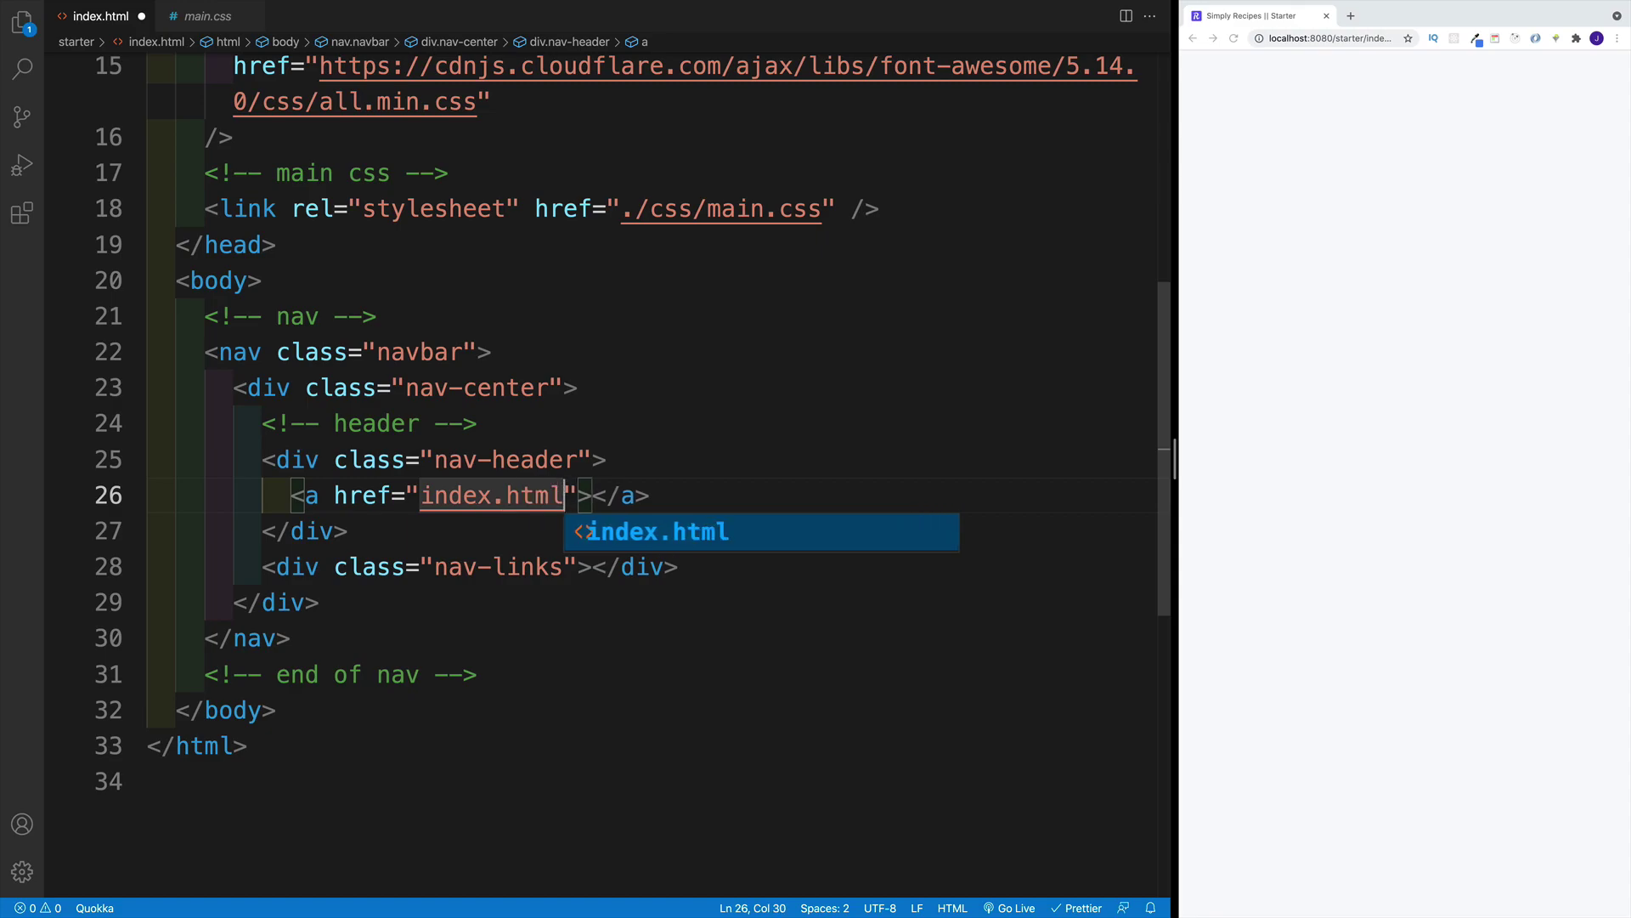
pyautogui.press('Right')
pyautogui.press('Right')
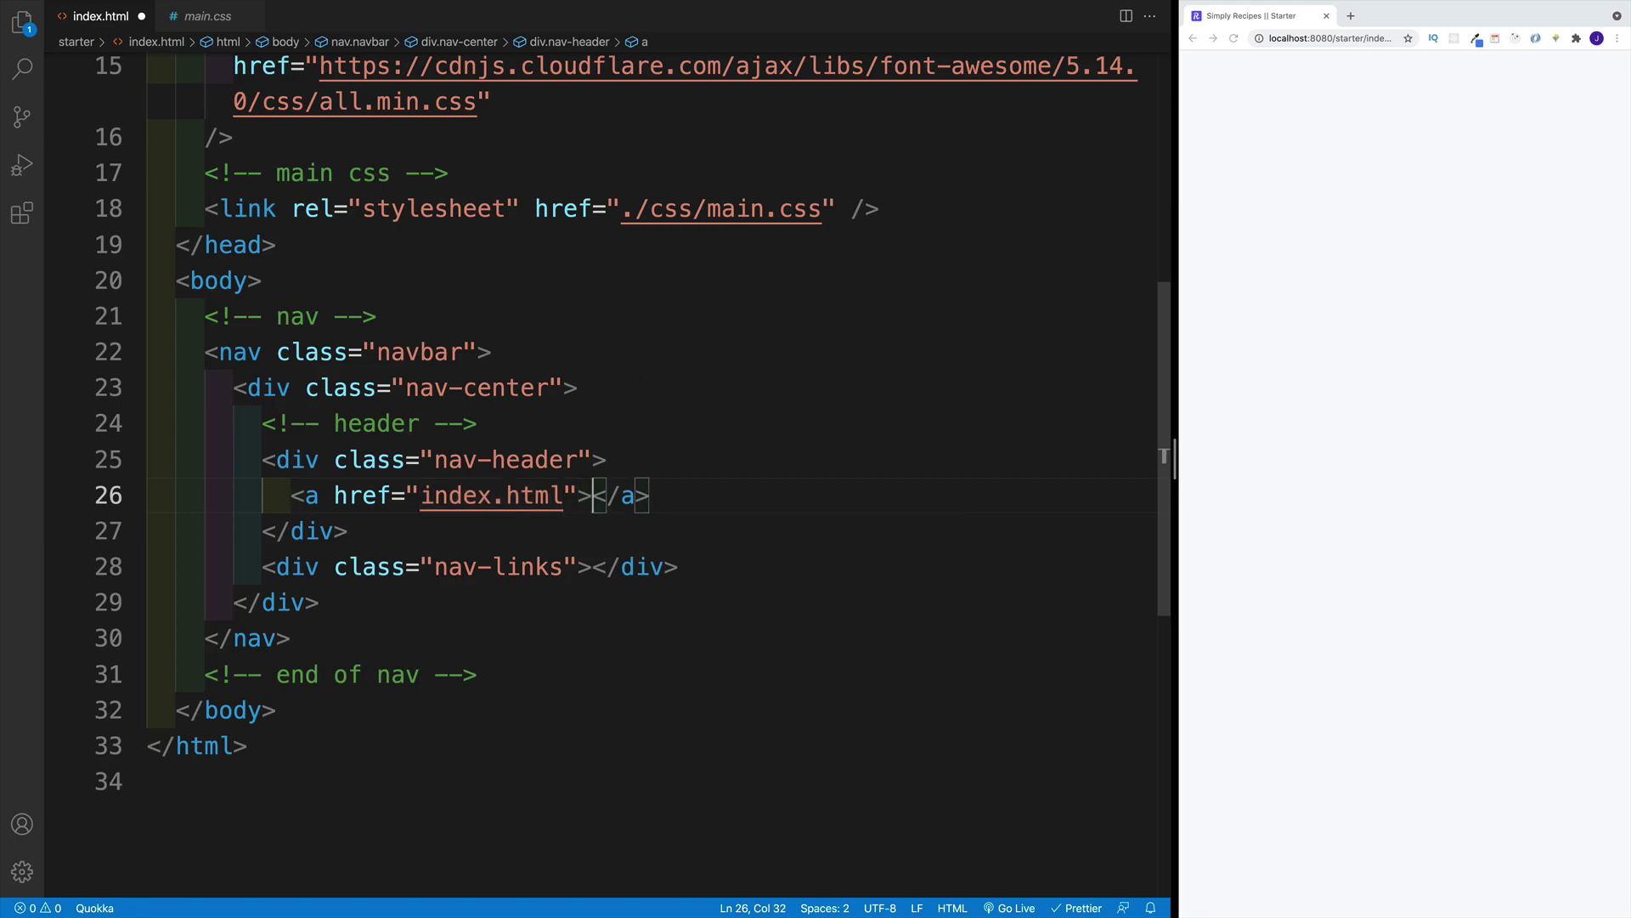
pyautogui.press('Left')
pyautogui.write('class="')
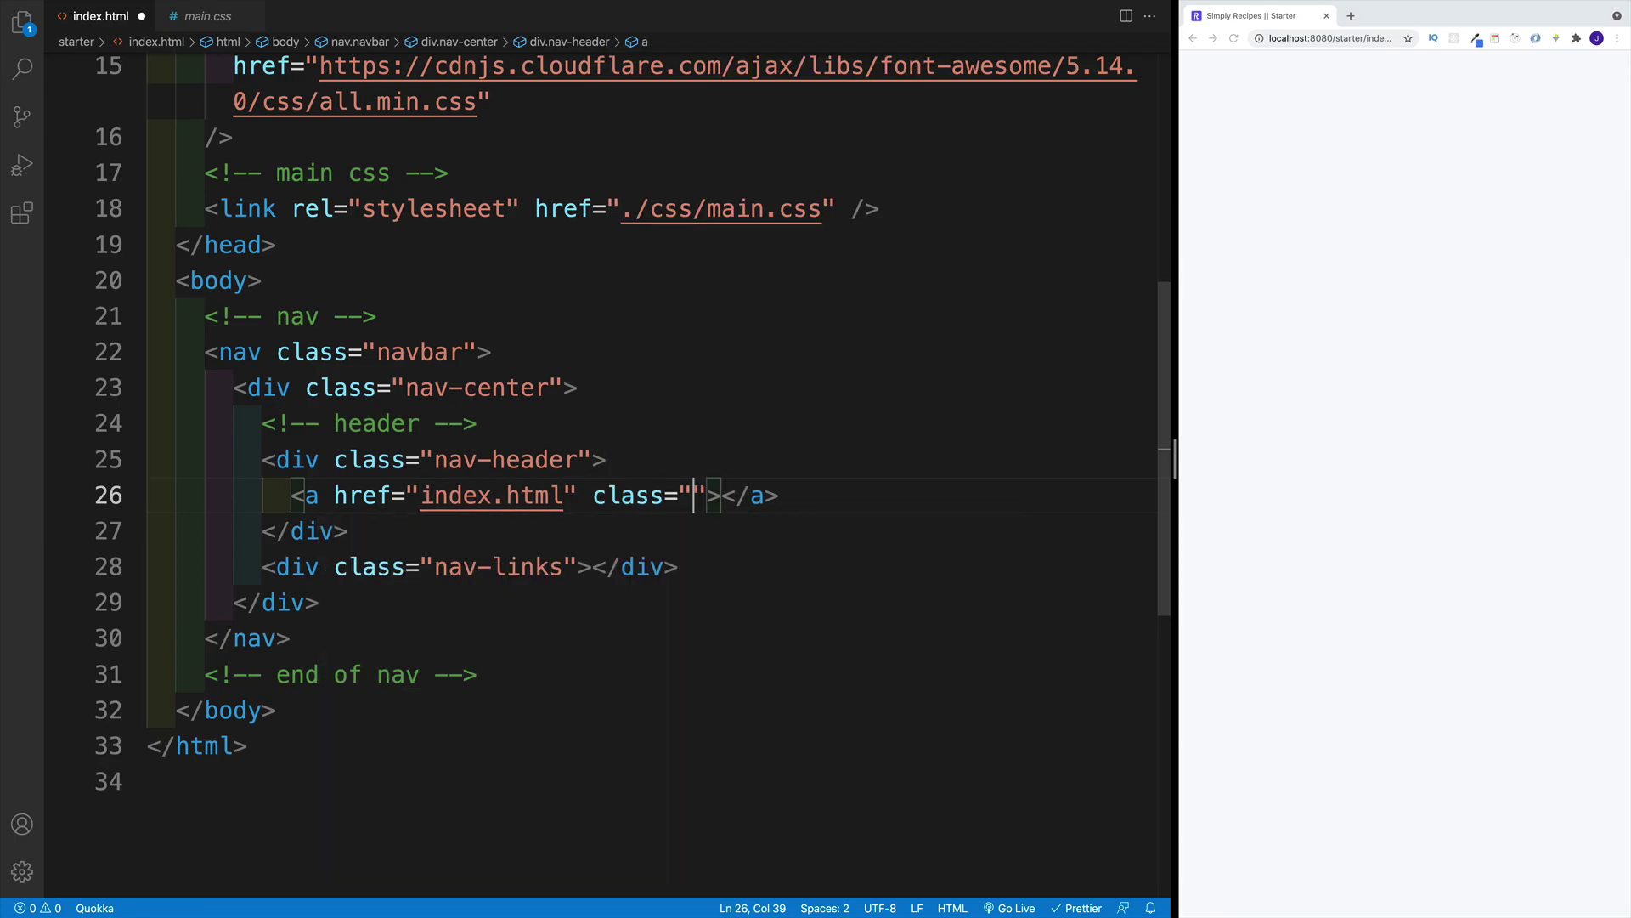
pyautogui.write('nav-logo')
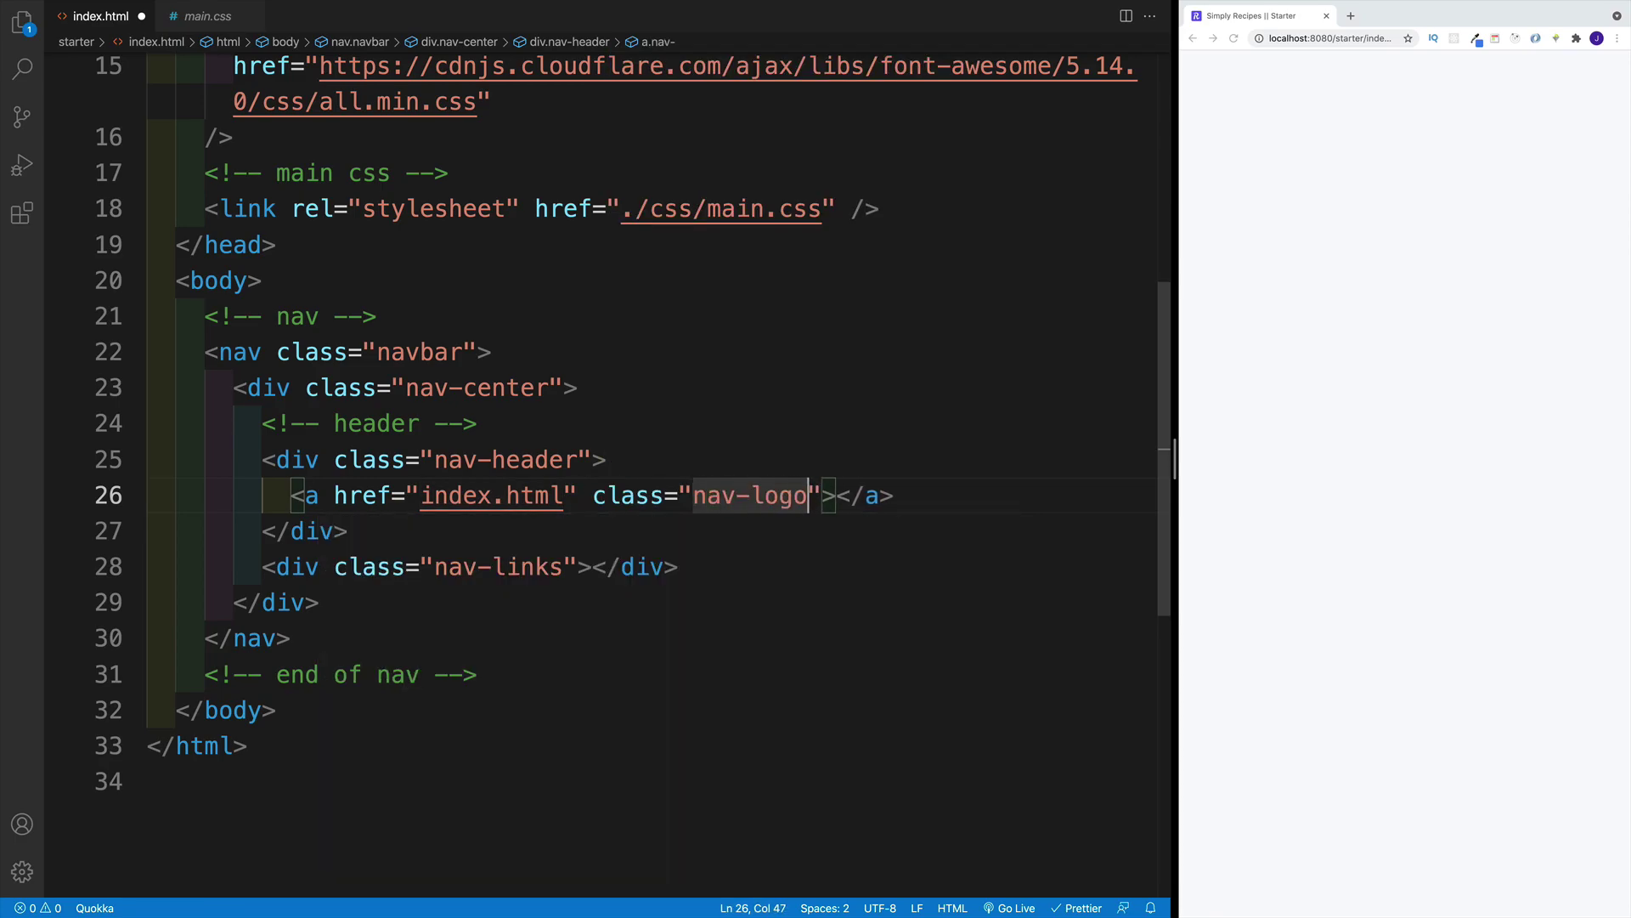
pyautogui.press('Right')
pyautogui.press('Right')
pyautogui.press('Return')
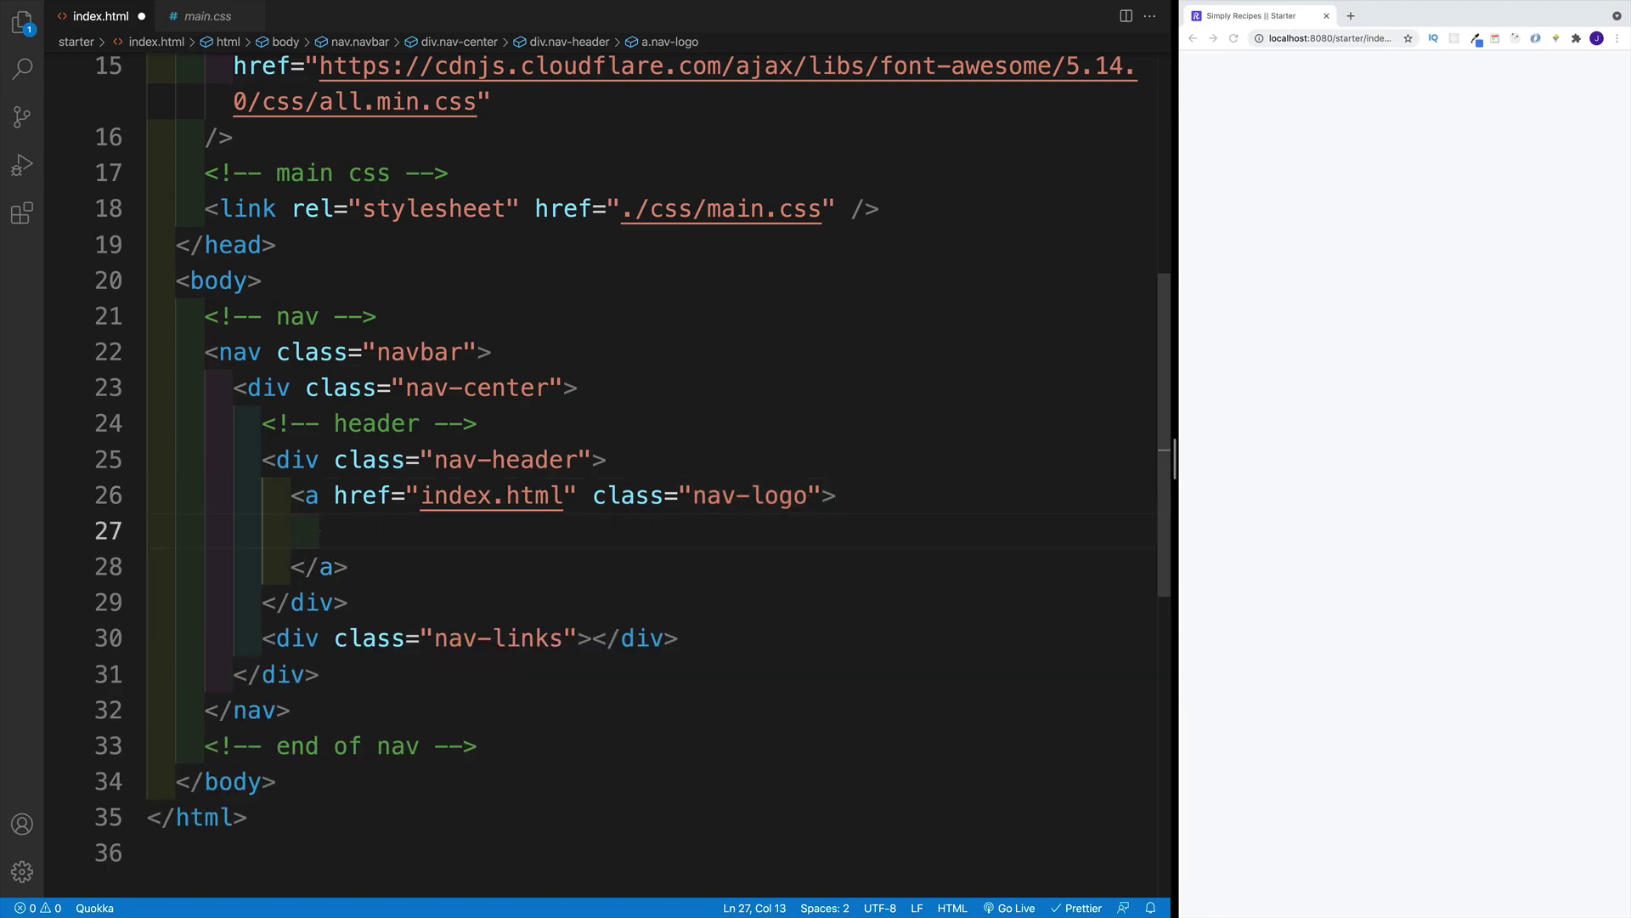
pyautogui.write('img')
pyautogui.press('Tab')
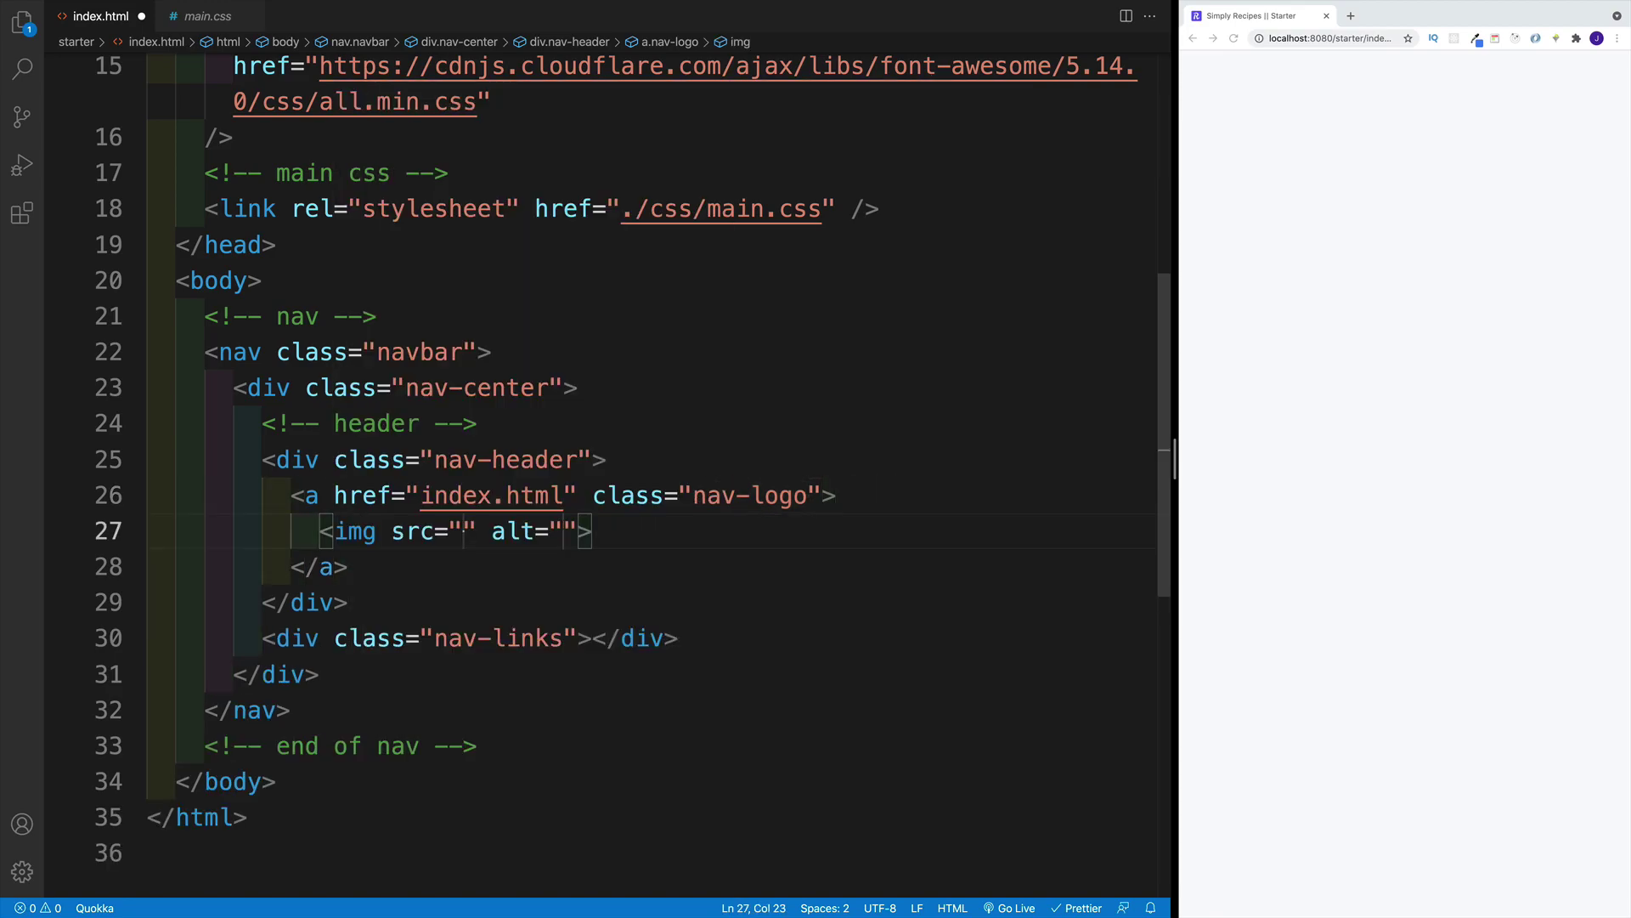
pyautogui.hotkey('ctrl', 'b')
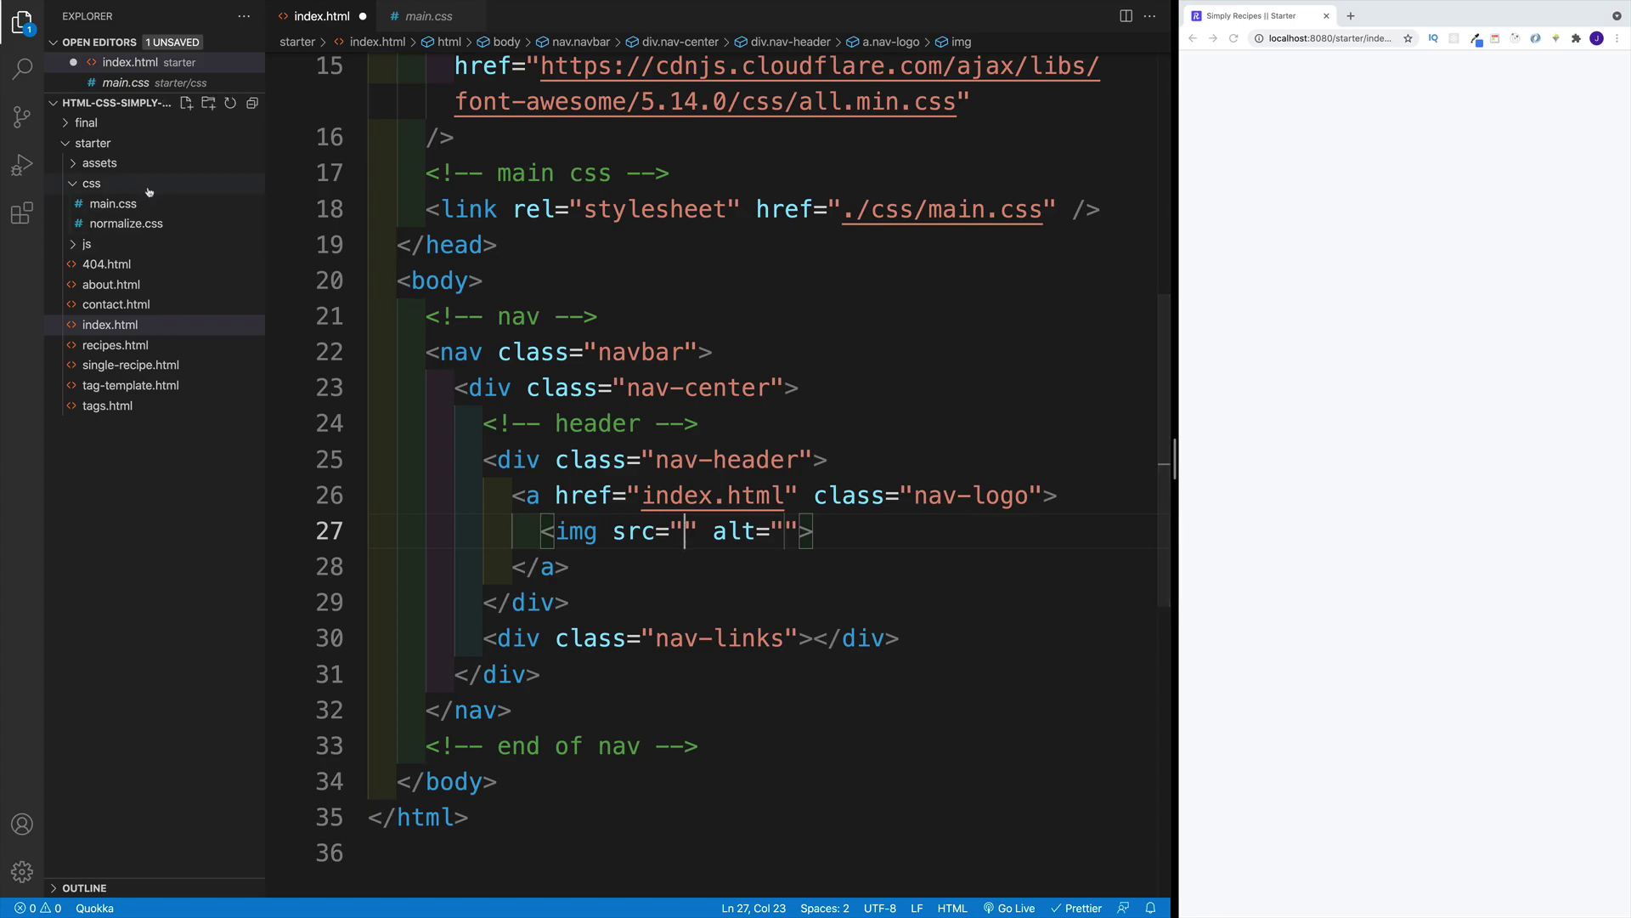
# Browse the starter assets folder, including logo.svg and the recipes images, then collapse it
pyautogui.click(127, 167)
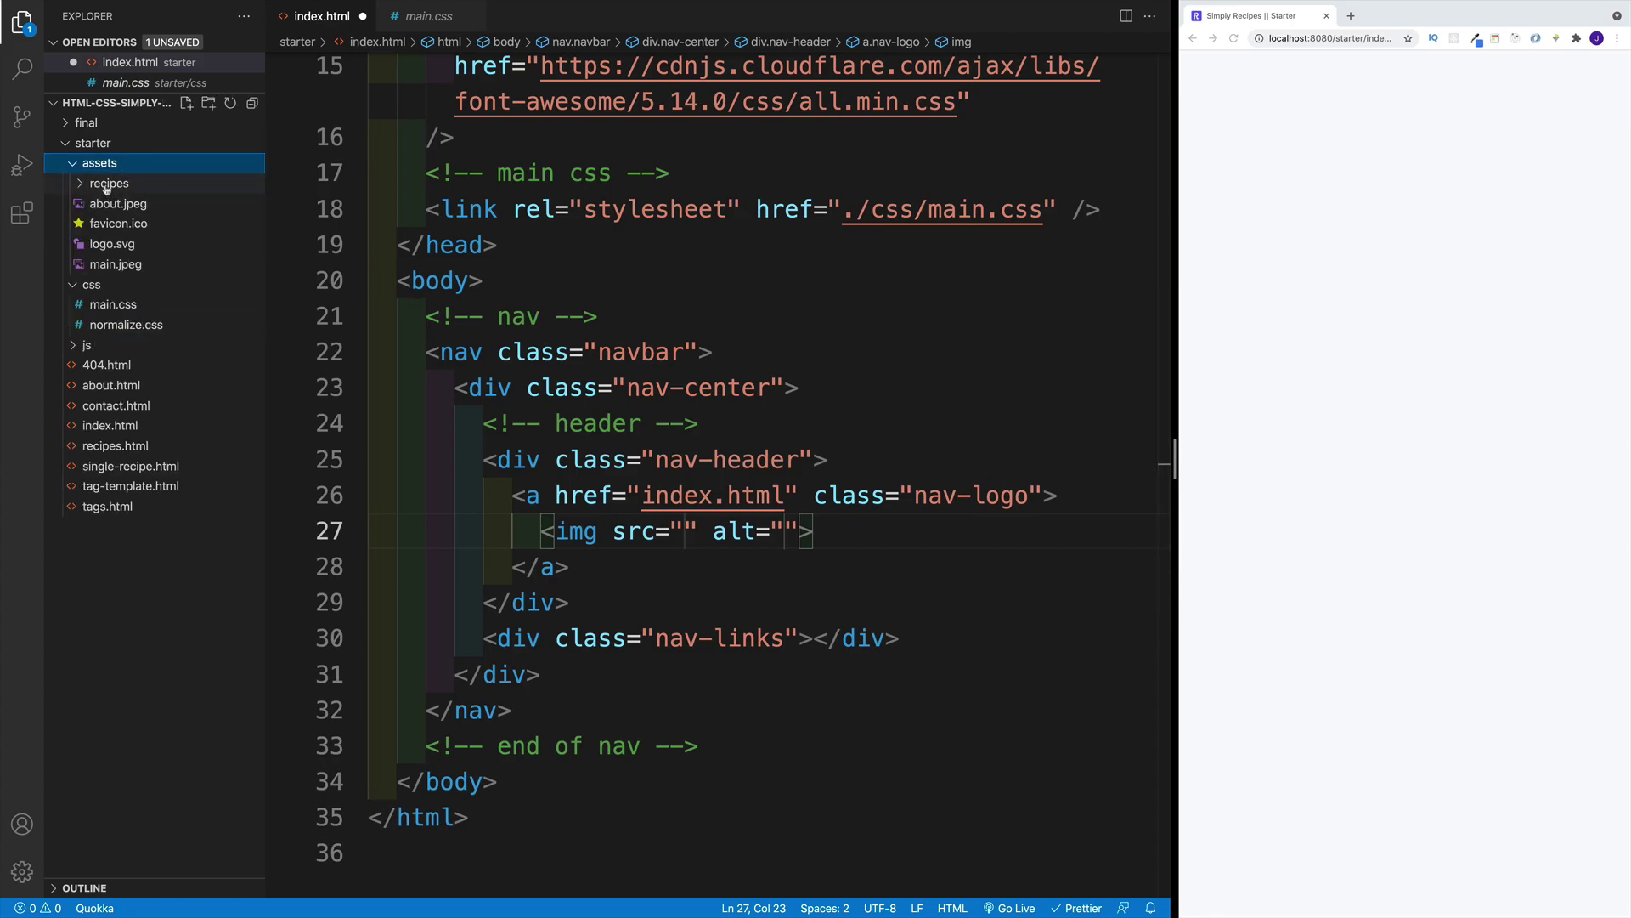
pyautogui.click(106, 188)
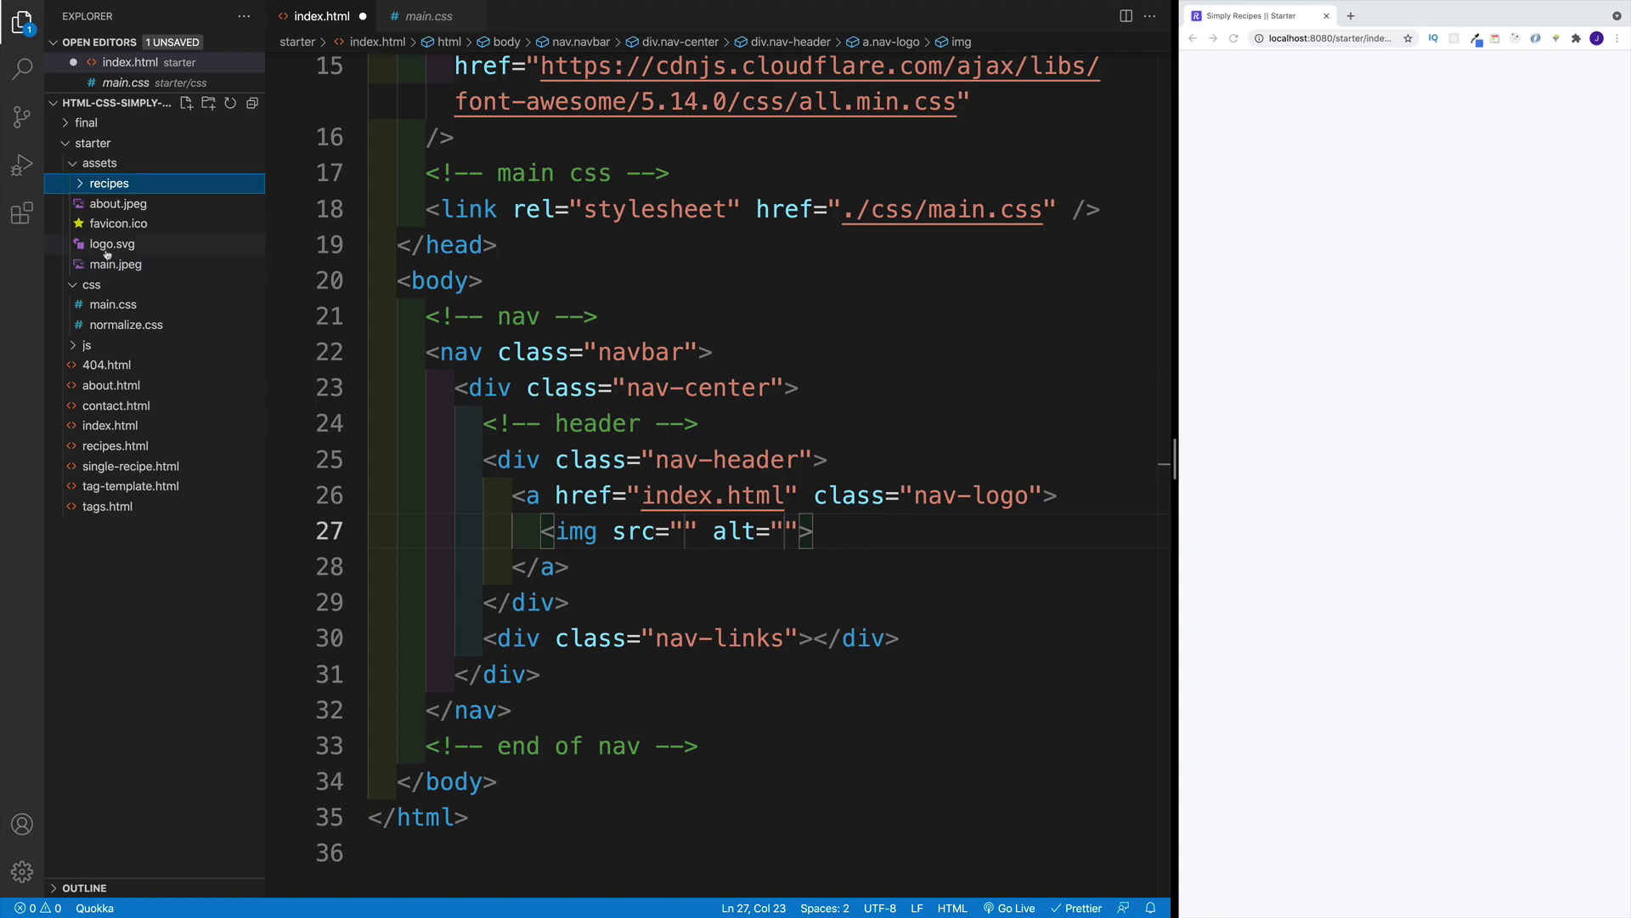
pyautogui.click(76, 165)
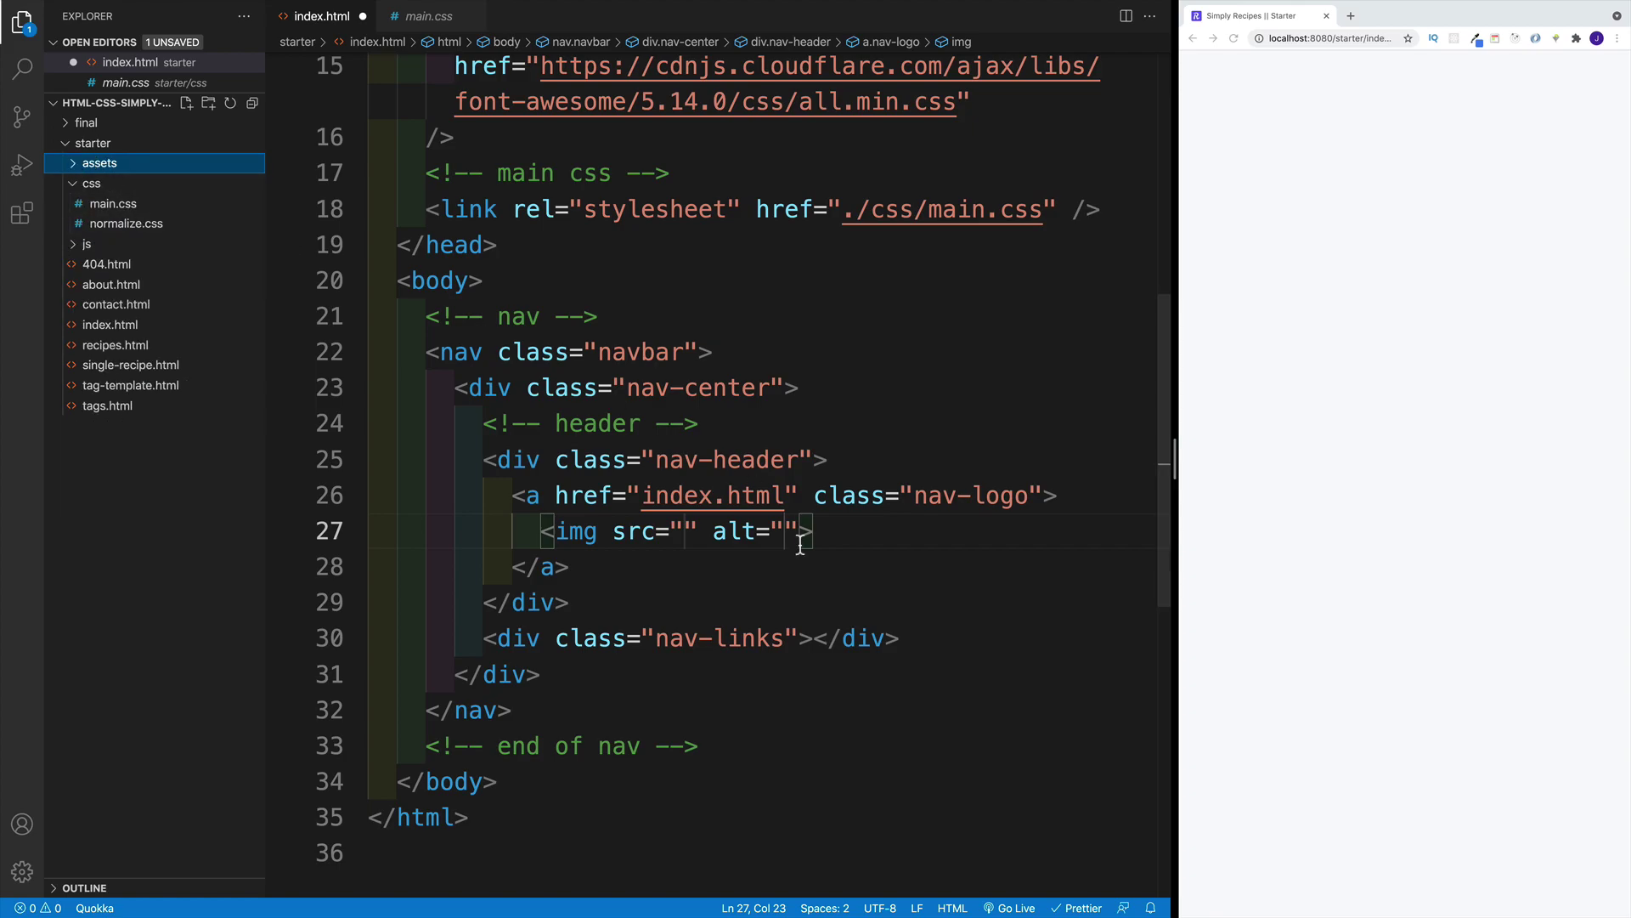
pyautogui.click(689, 531)
# Set the logo img src to ./assets/logo.svg and its alt text to 'simply recipes'
pyautogui.hotkey('ctrl', 'b')
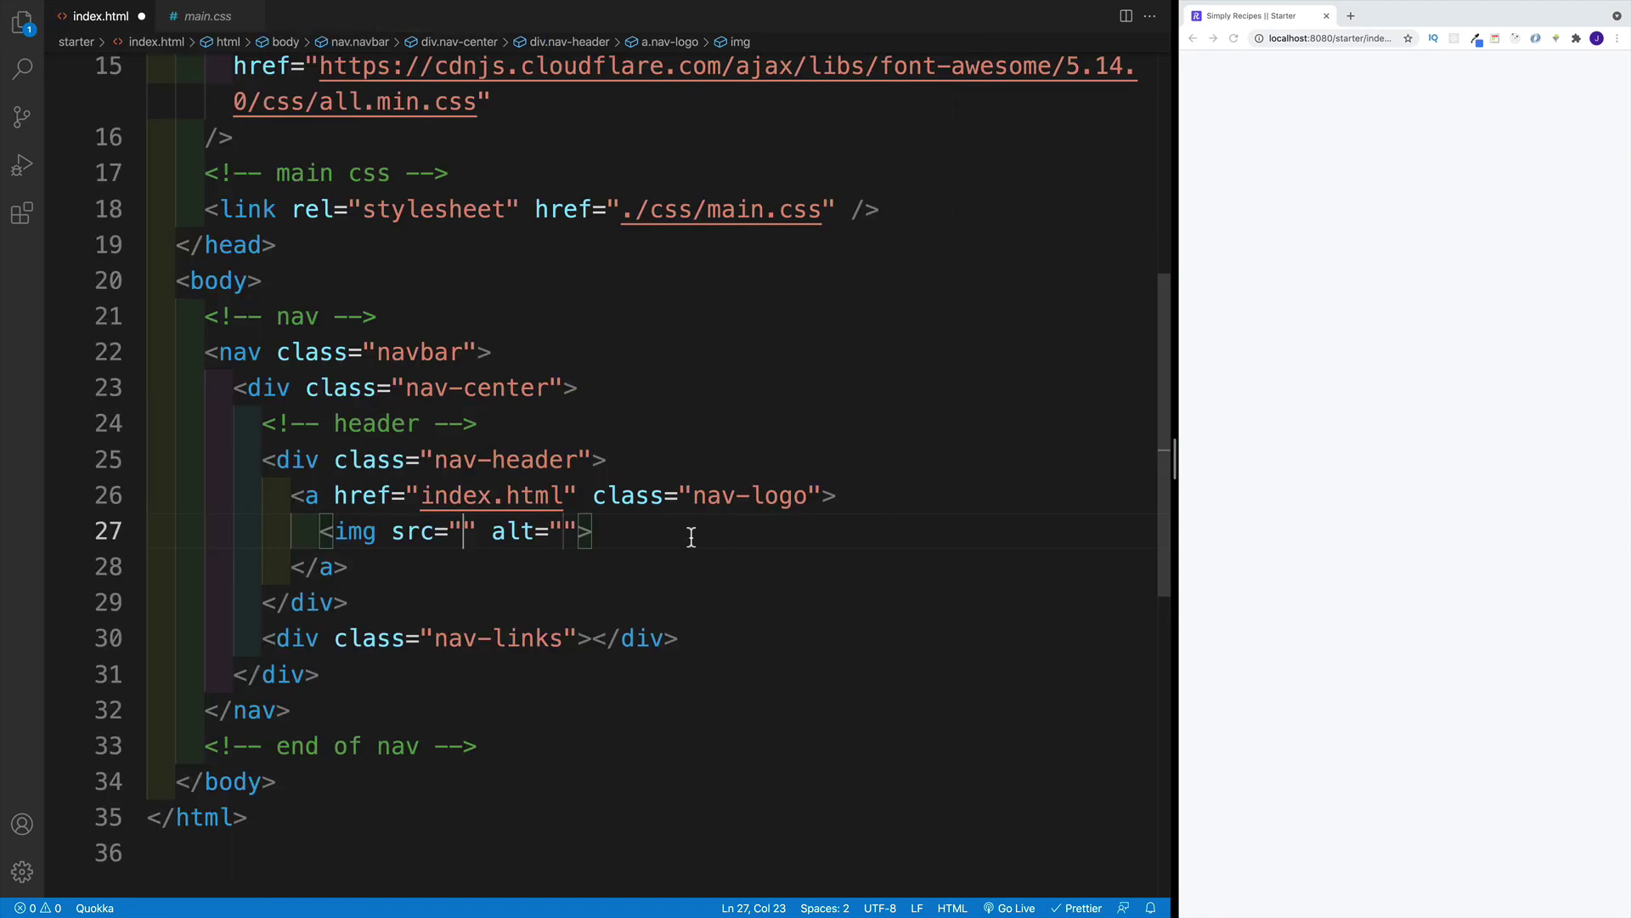
pyautogui.write('./')
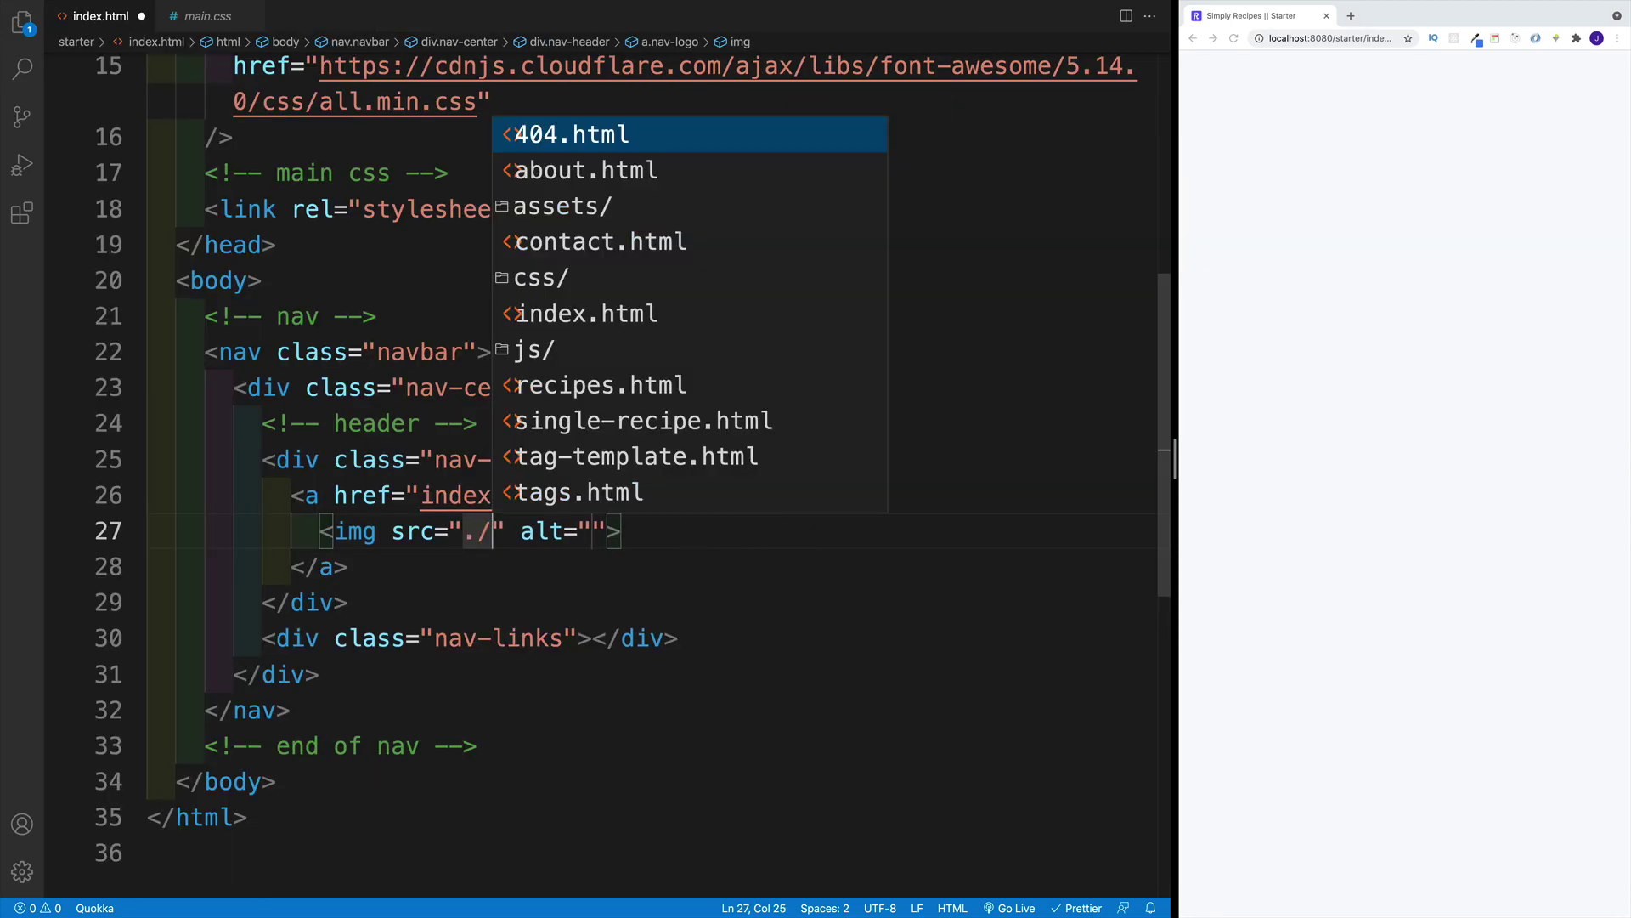
pyautogui.press('Down')
pyautogui.press('Down')
pyautogui.press('Return')
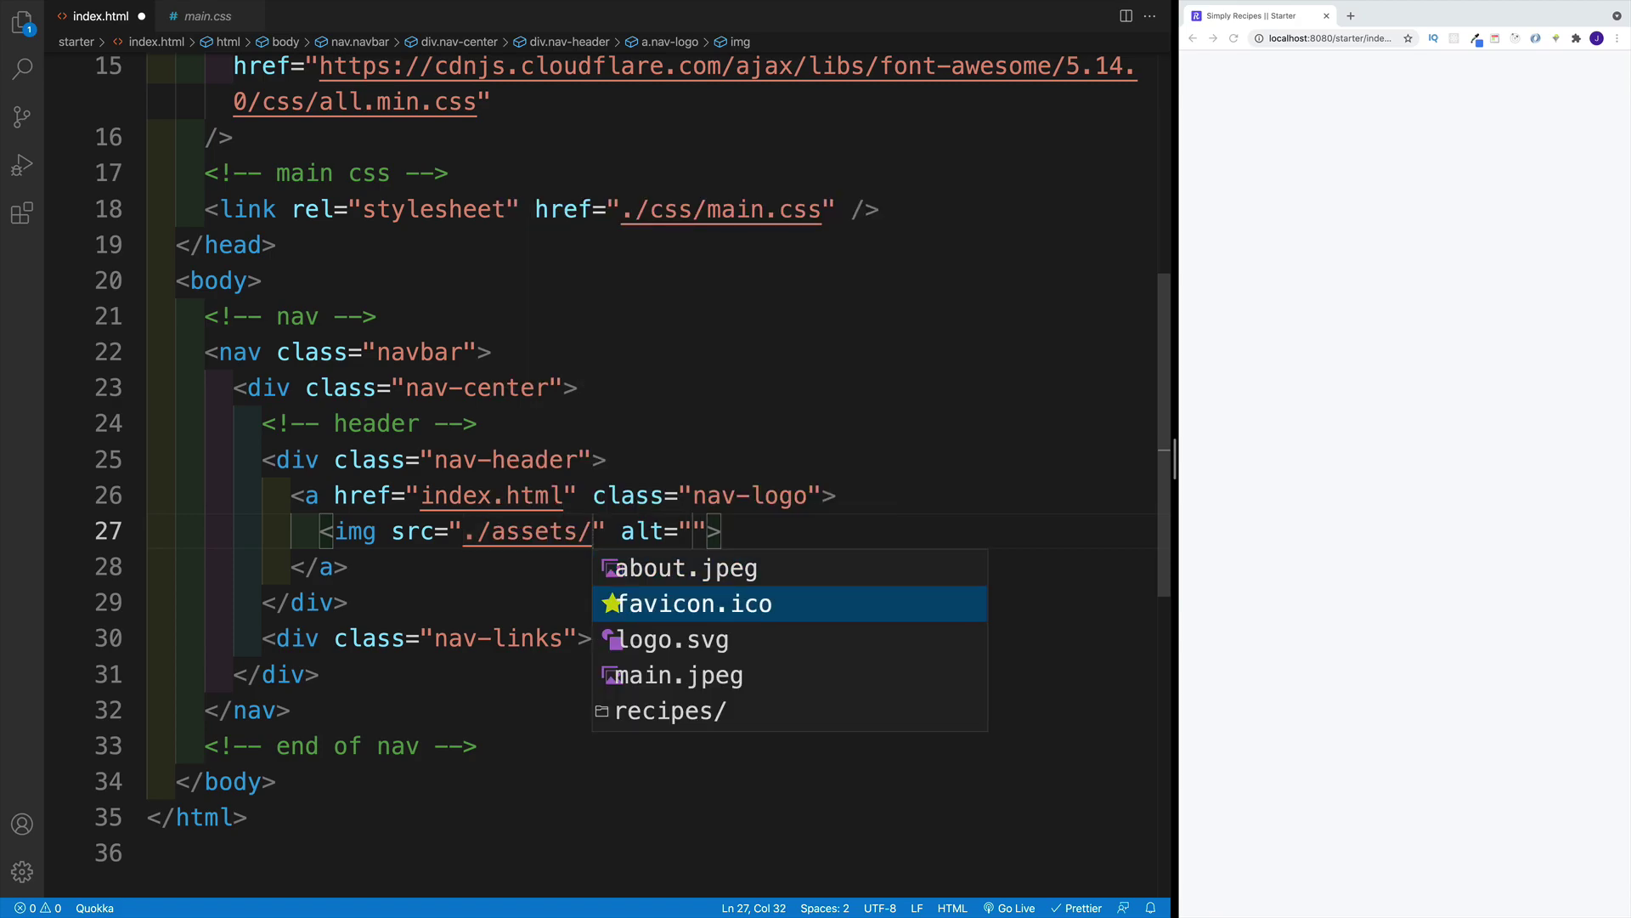
pyautogui.press('Down')
pyautogui.press('Return')
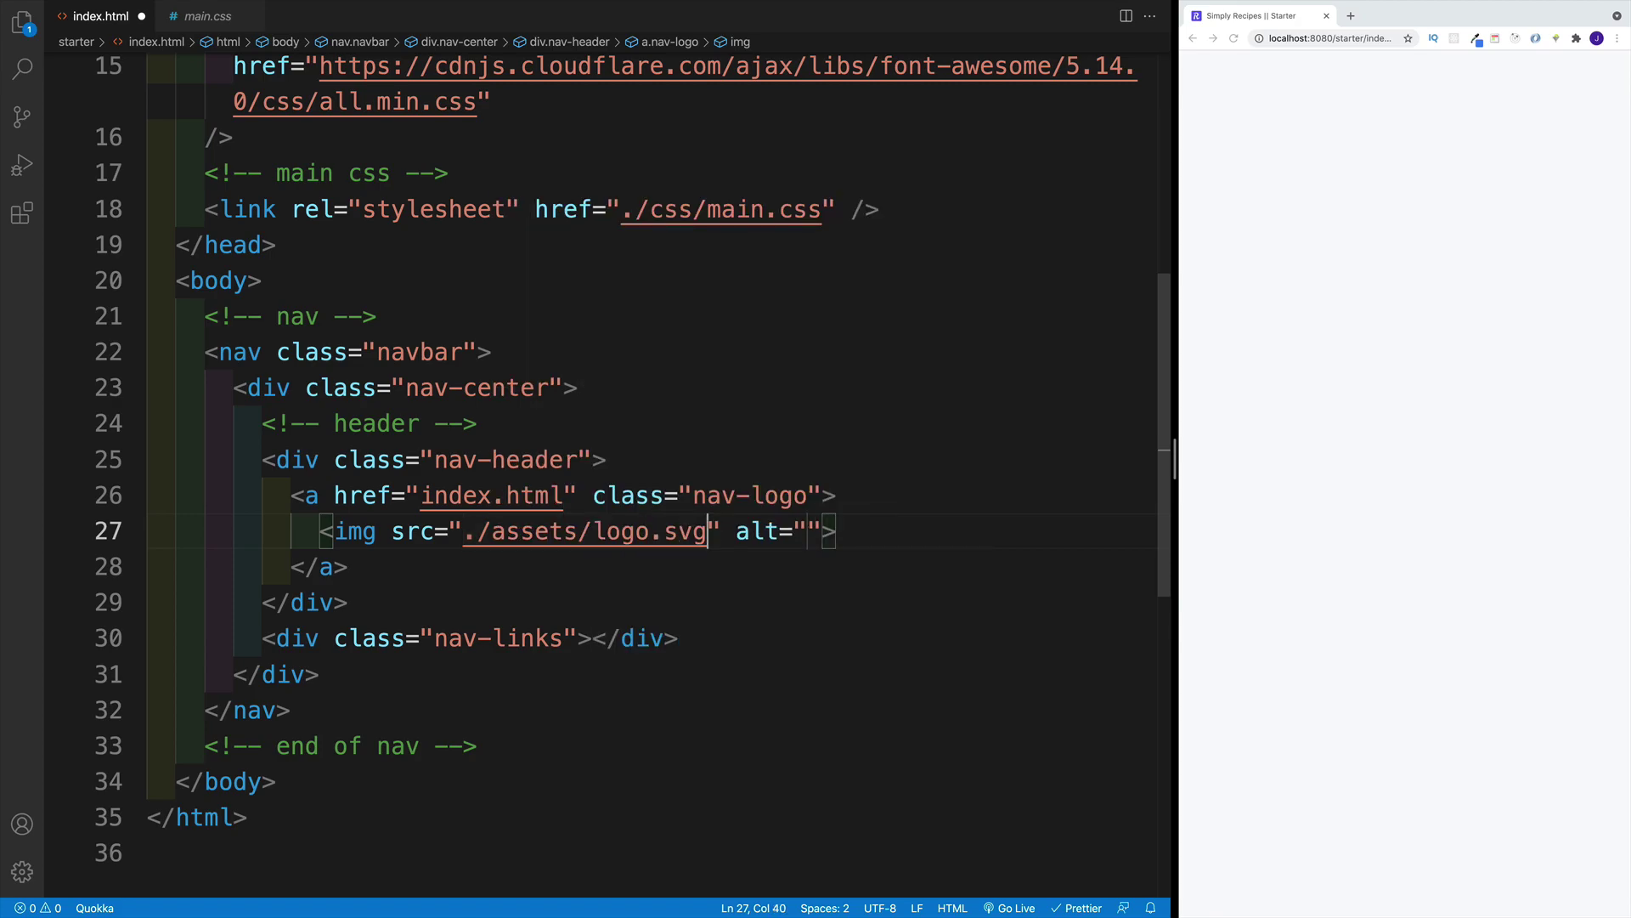
pyautogui.click(808, 531)
pyautogui.write('simply r')
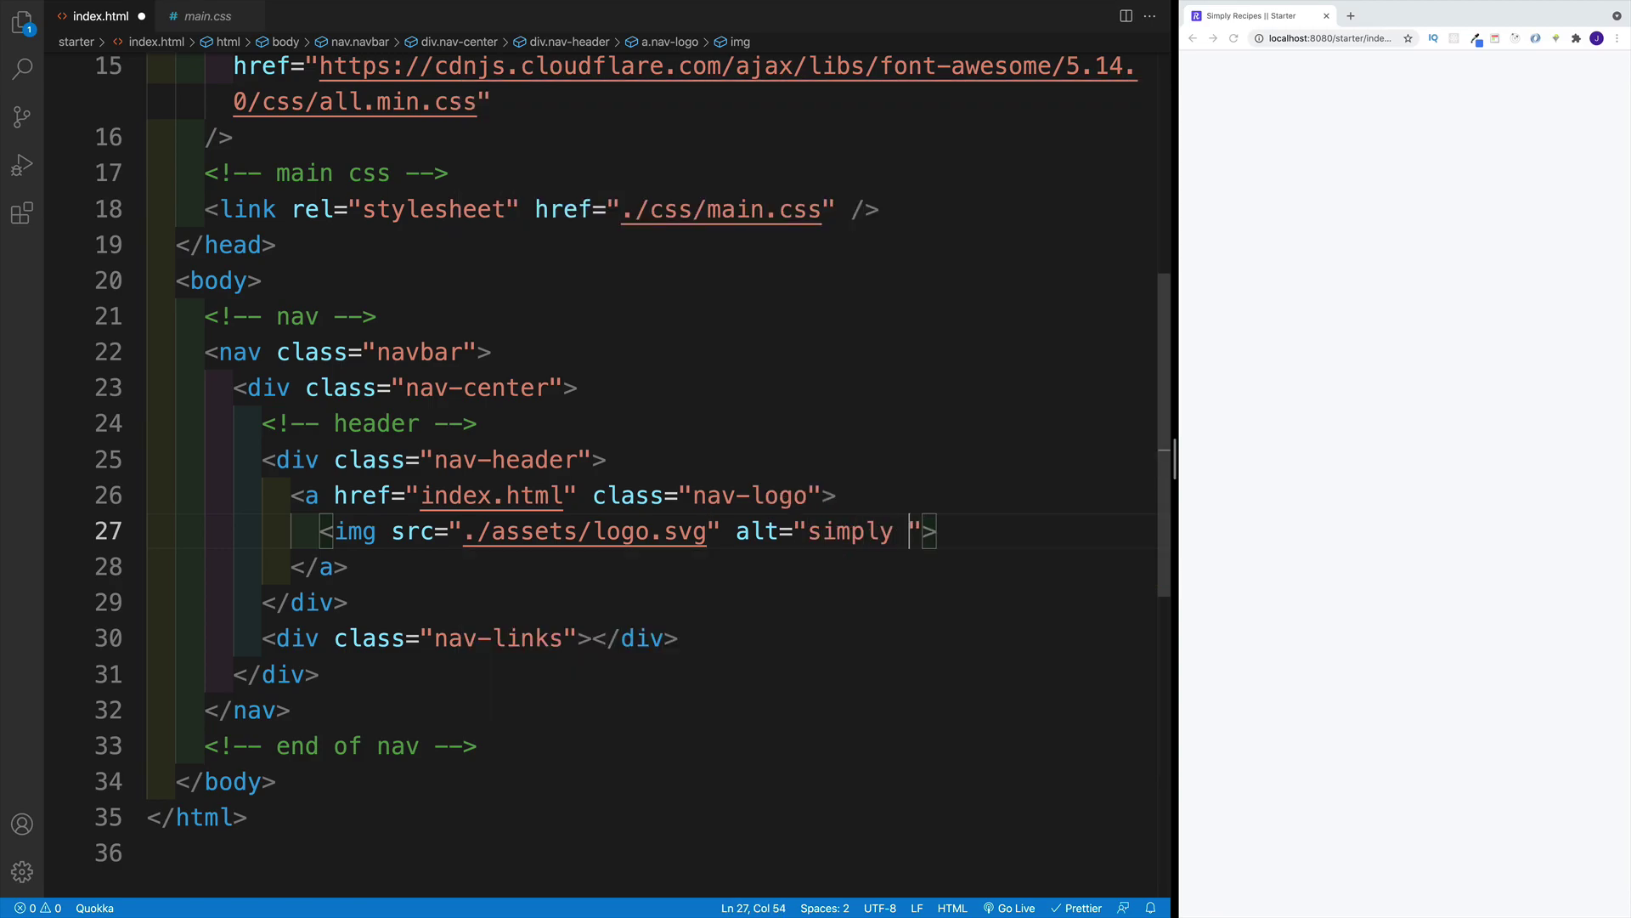
pyautogui.write('eci')
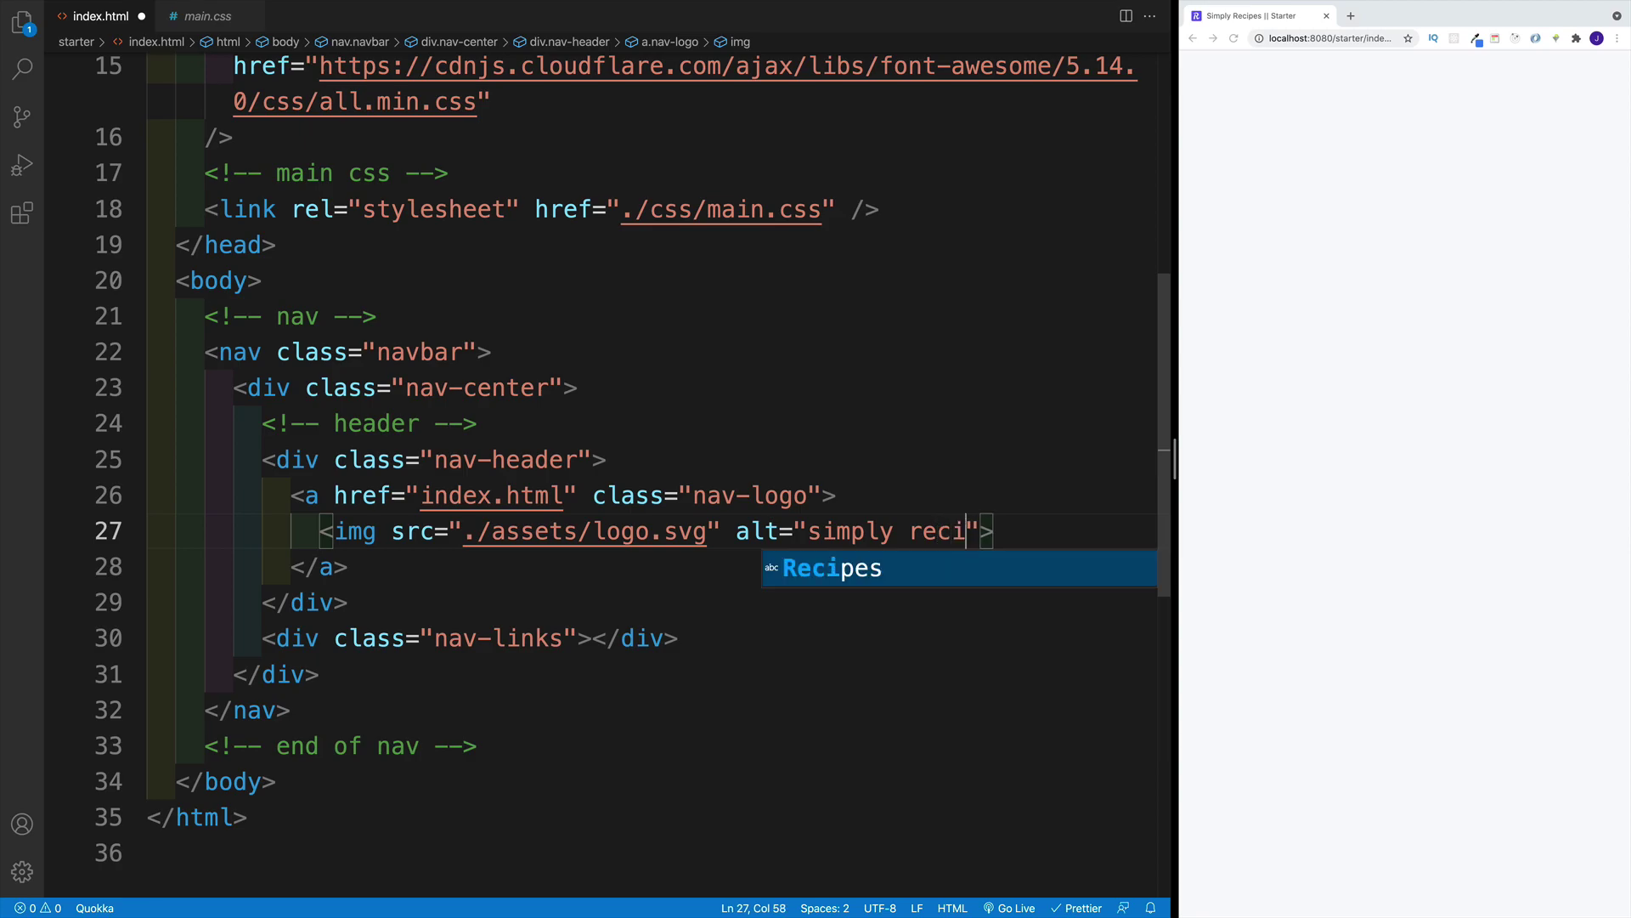
pyautogui.write('pes')
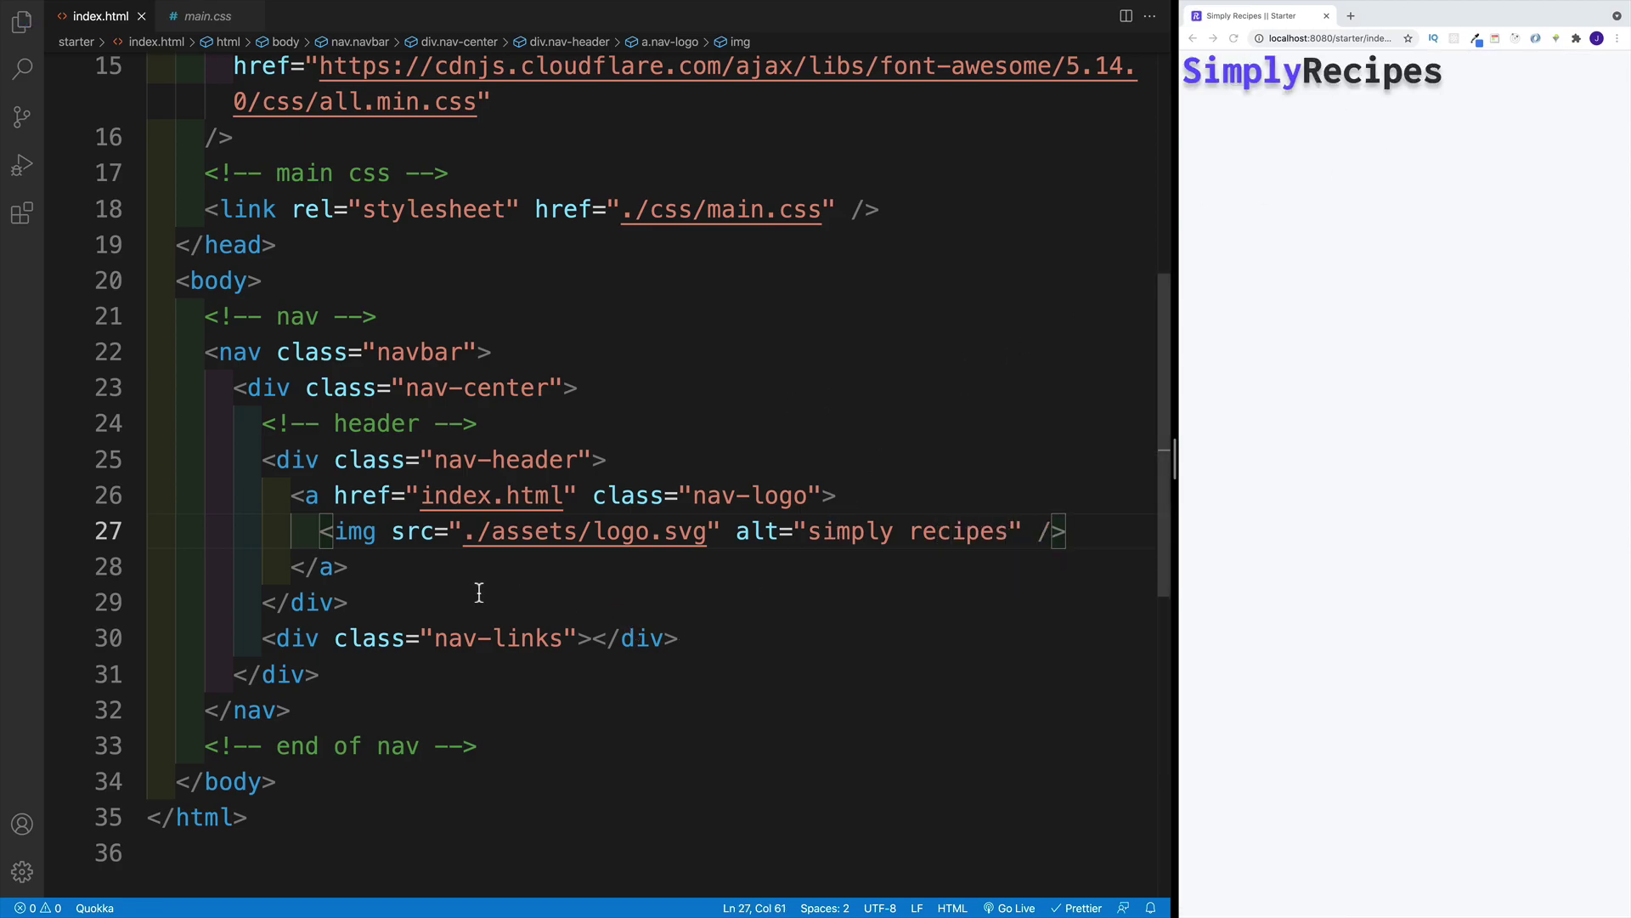
pyautogui.click(368, 566)
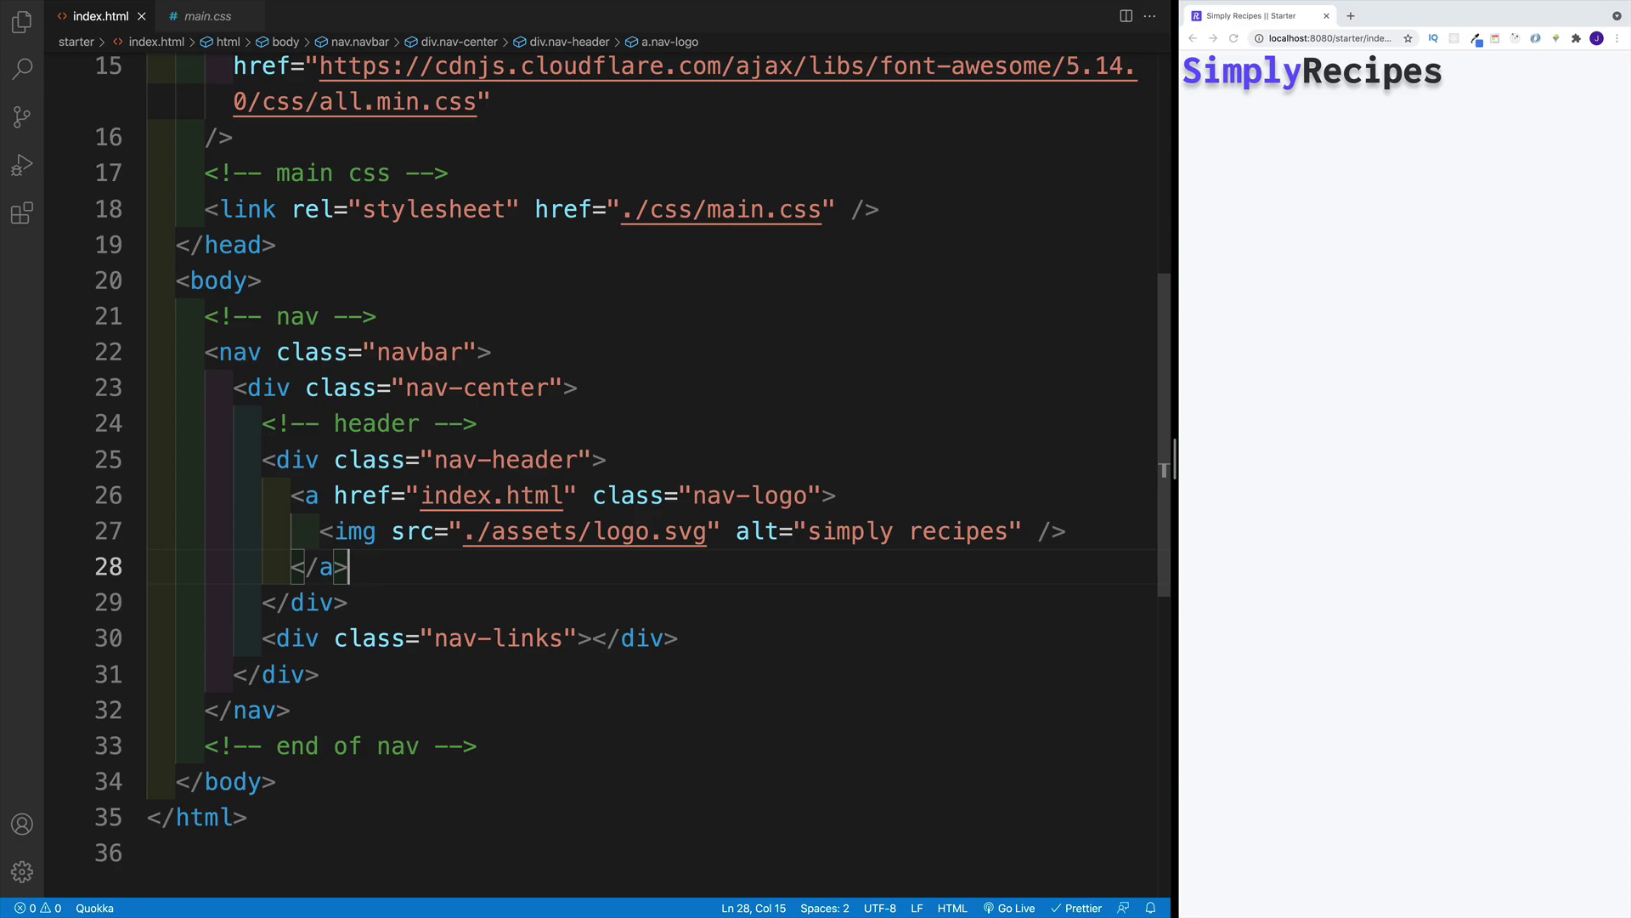
# Insert a button element after the logo link with class 'btn nav-btn'
pyautogui.press('Return')
pyautogui.write('b')
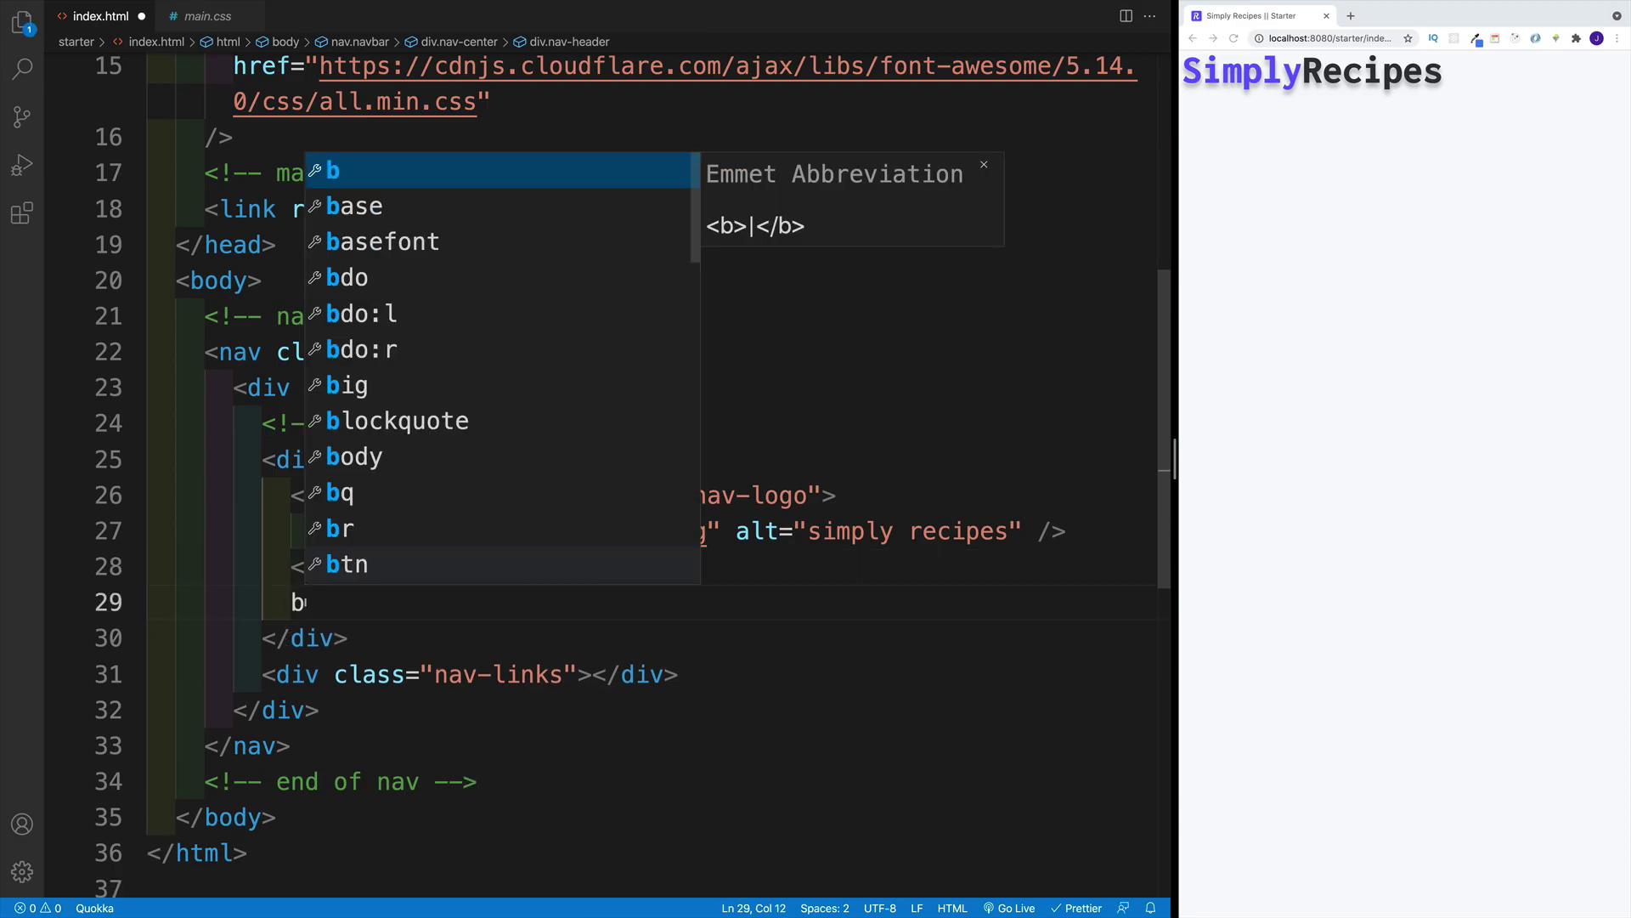
pyautogui.write('u')
pyautogui.press('Tab')
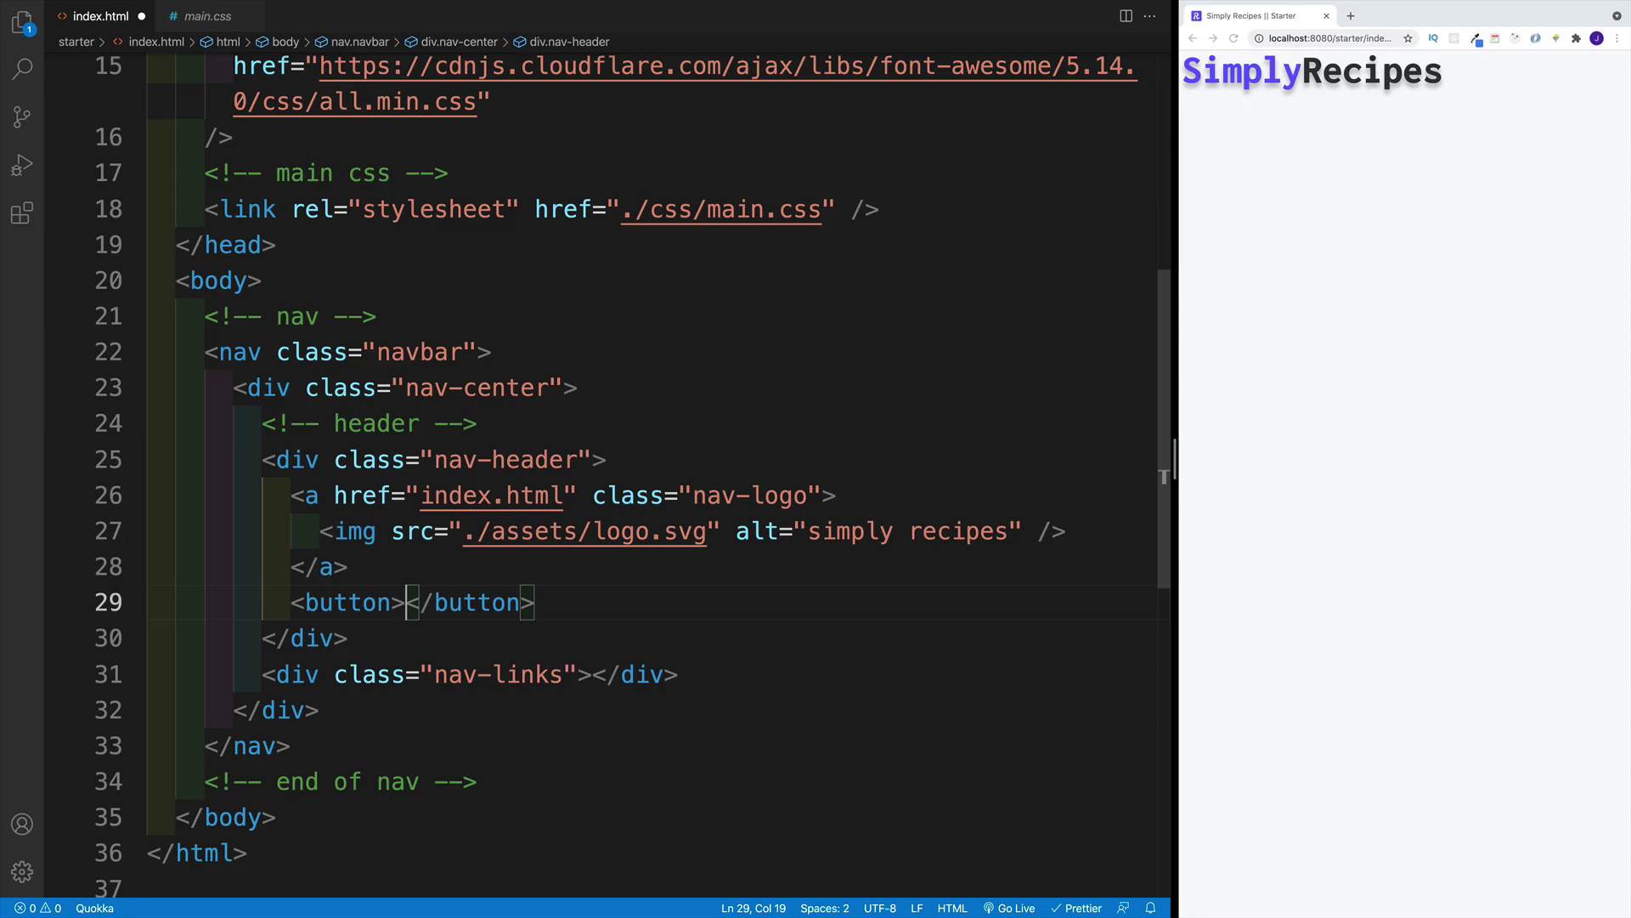
pyautogui.press('BackSpace')
pyautogui.press('BackSpace')
pyautogui.write('cl')
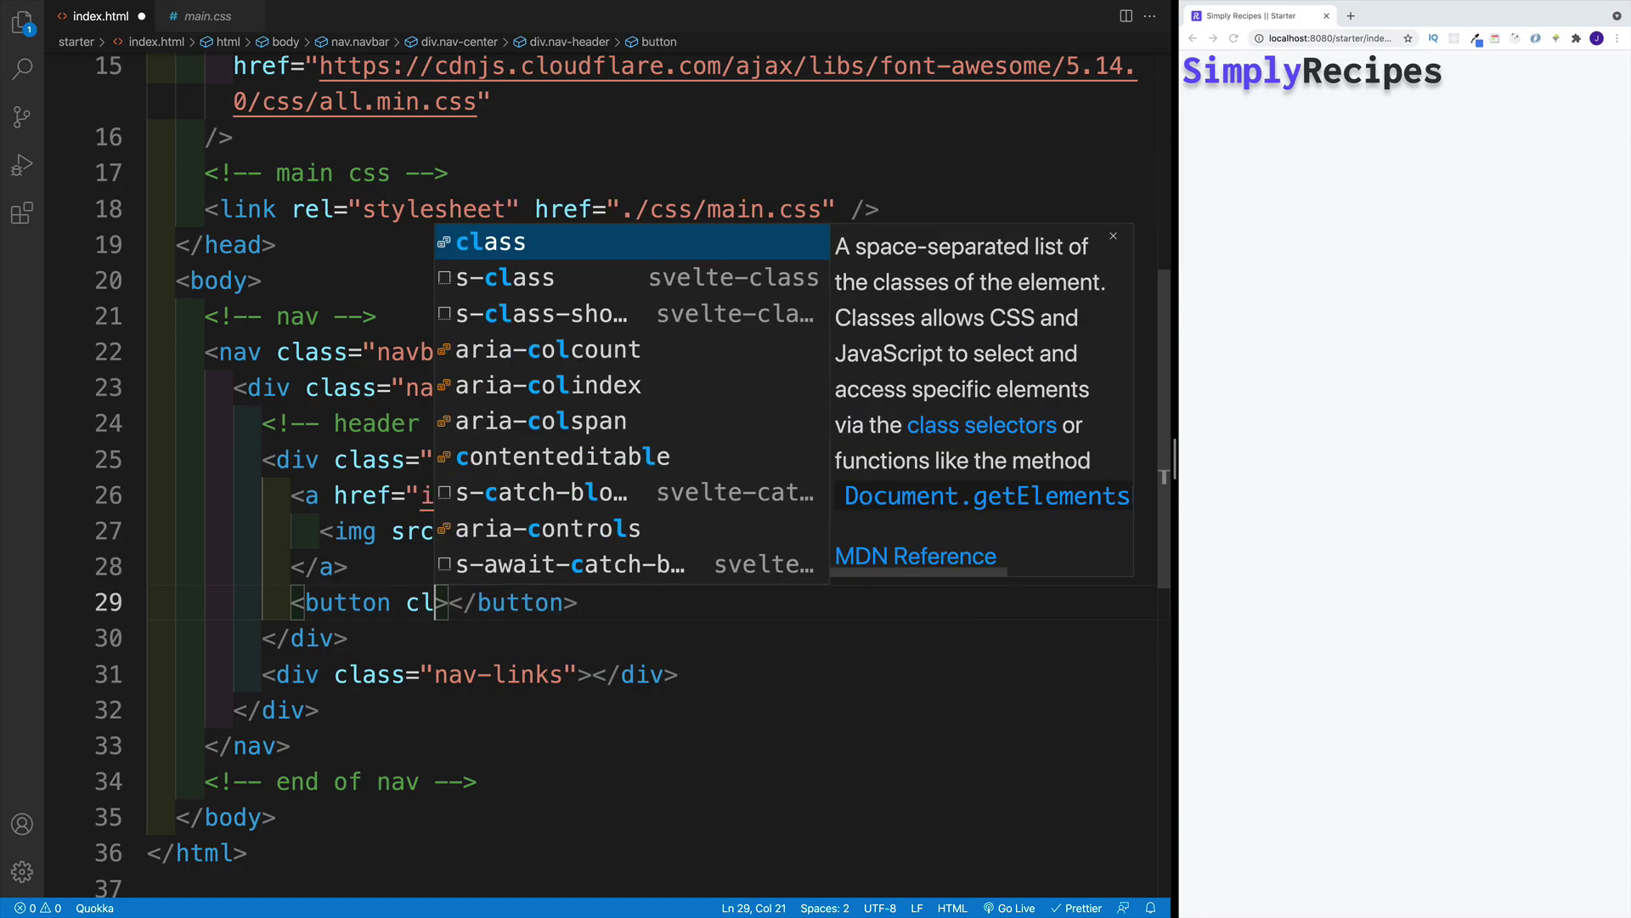
pyautogui.press('Tab')
pyautogui.write('btn')
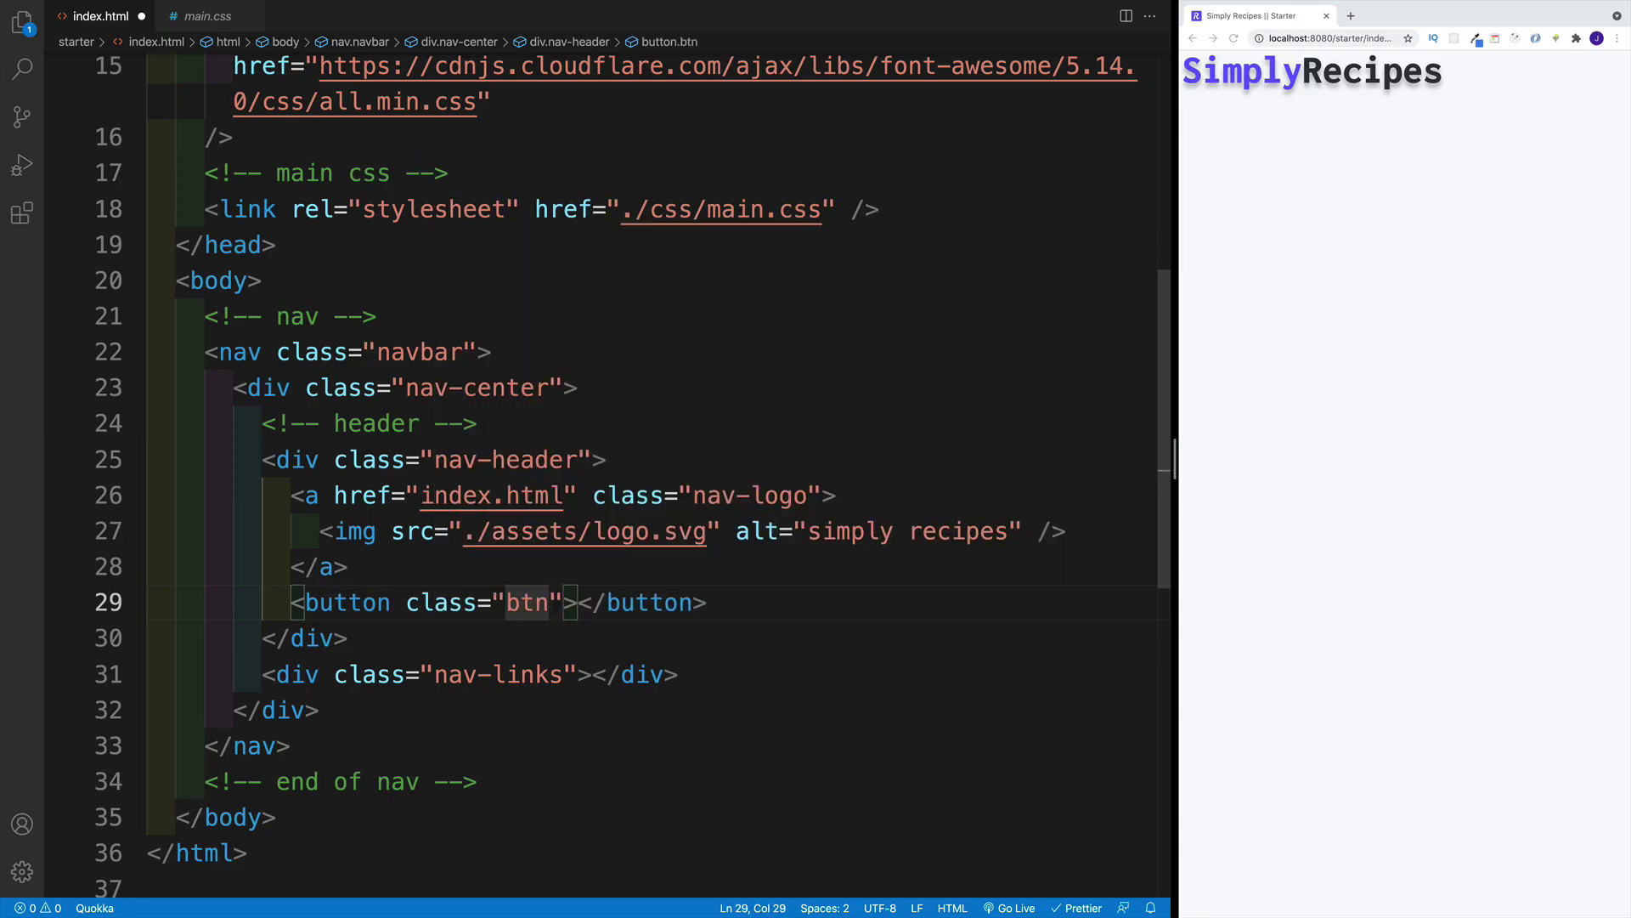
pyautogui.write(' nav-btn')
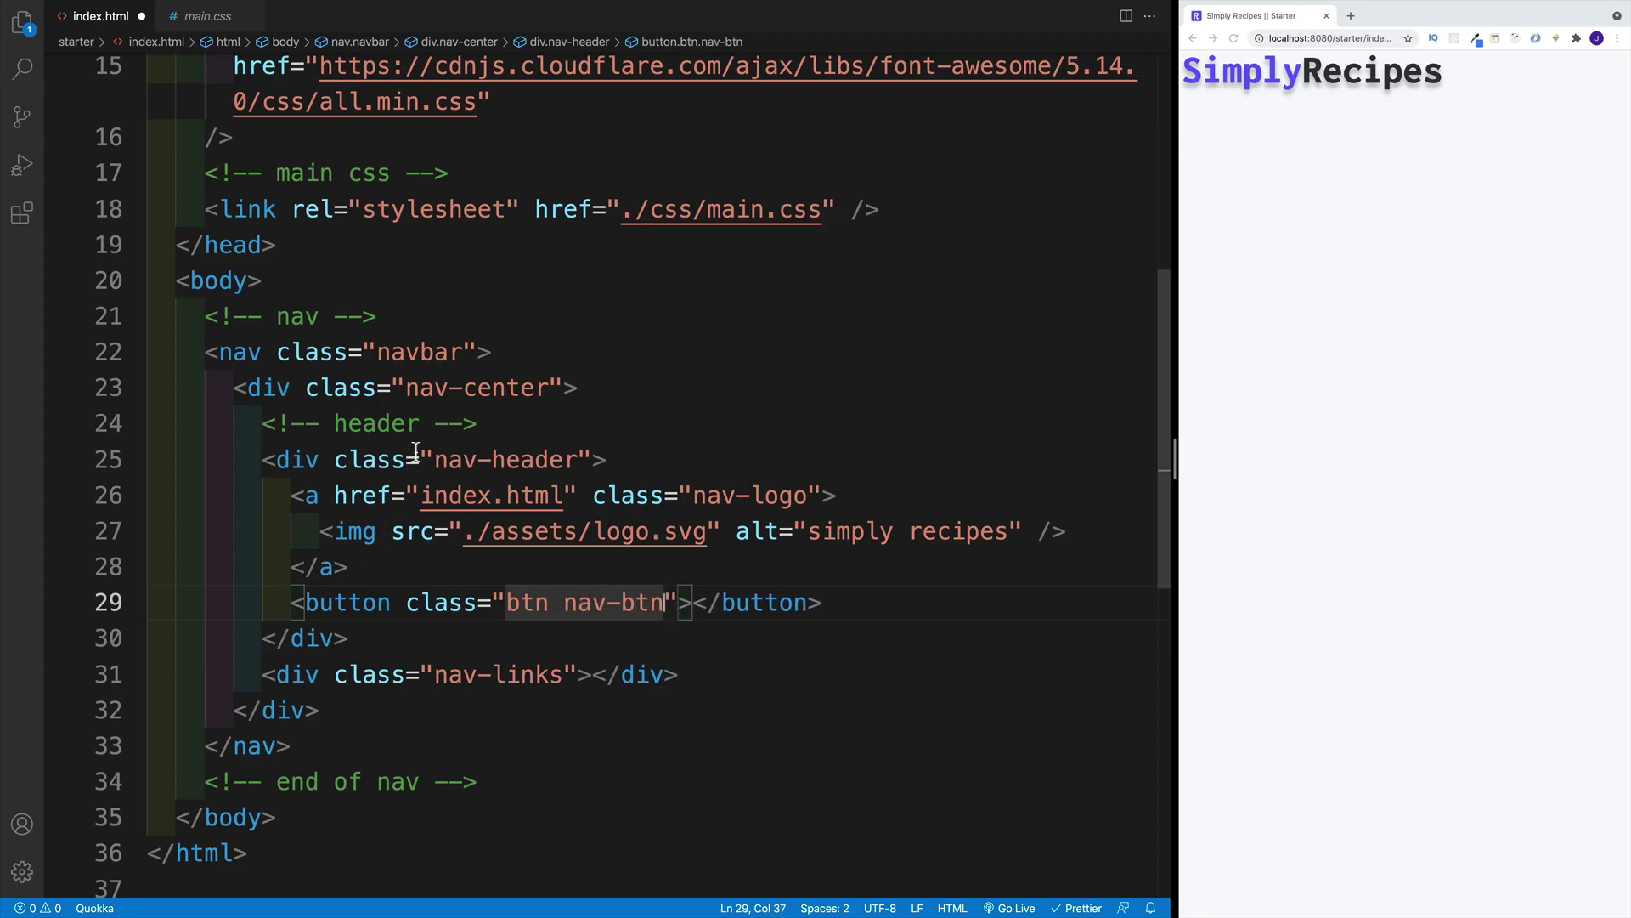
# Add type="button" to the button and open an empty line between its tags
pyautogui.click(521, 631)
pyautogui.click(397, 609)
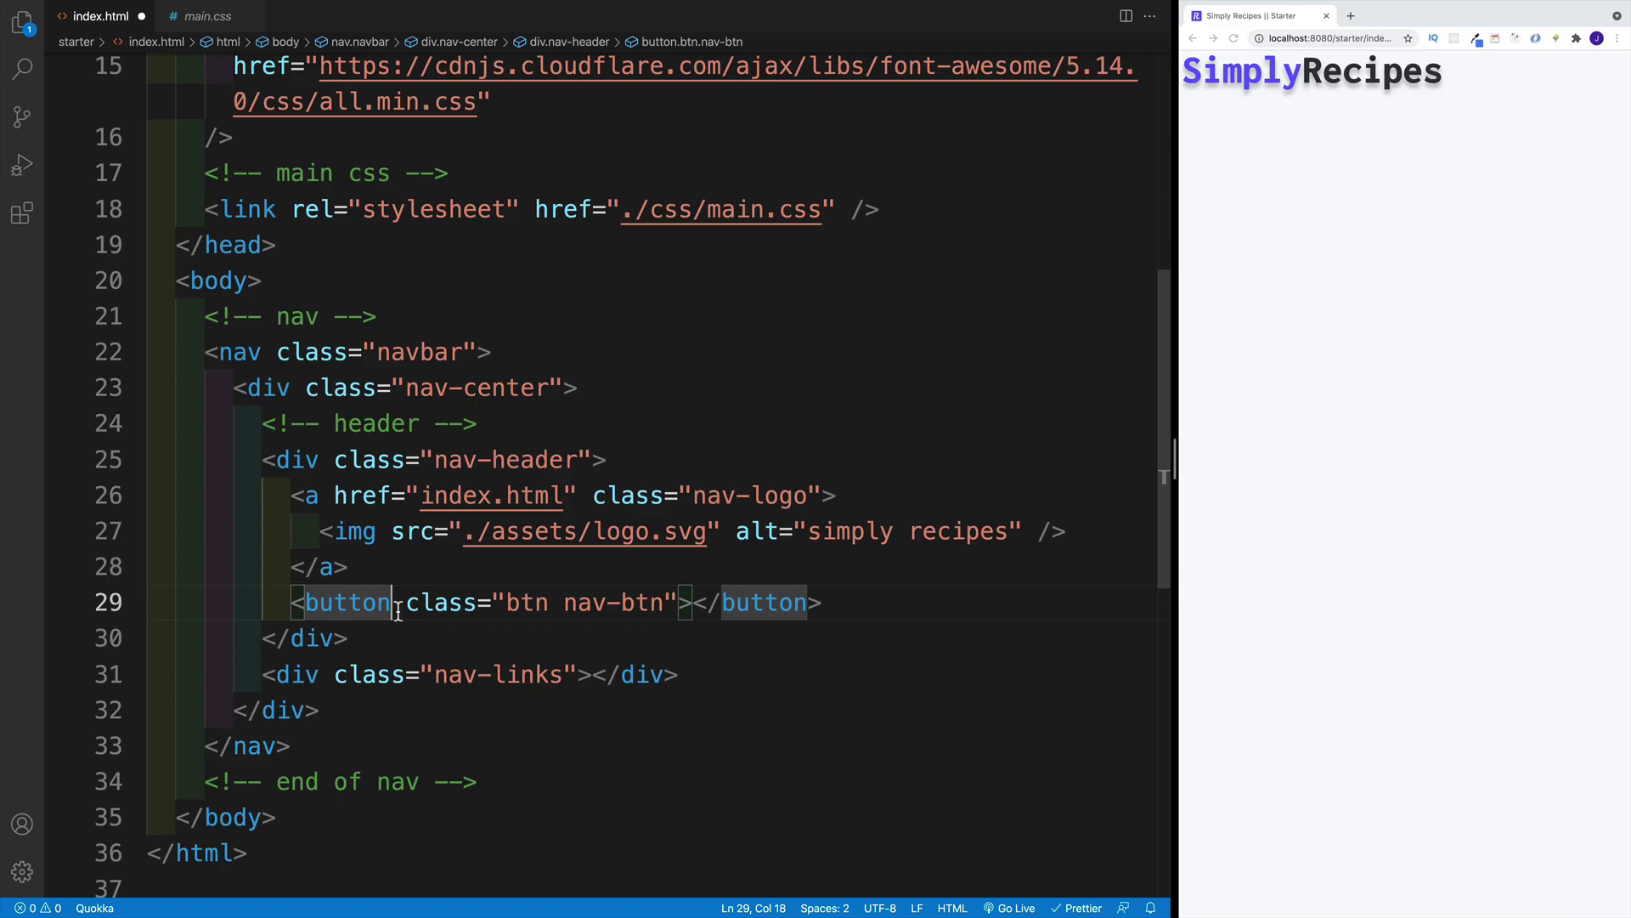
pyautogui.write('typ')
pyautogui.press('BackSpace')
pyautogui.press('BackSpace')
pyautogui.press('BackSpace')
pyautogui.write('type')
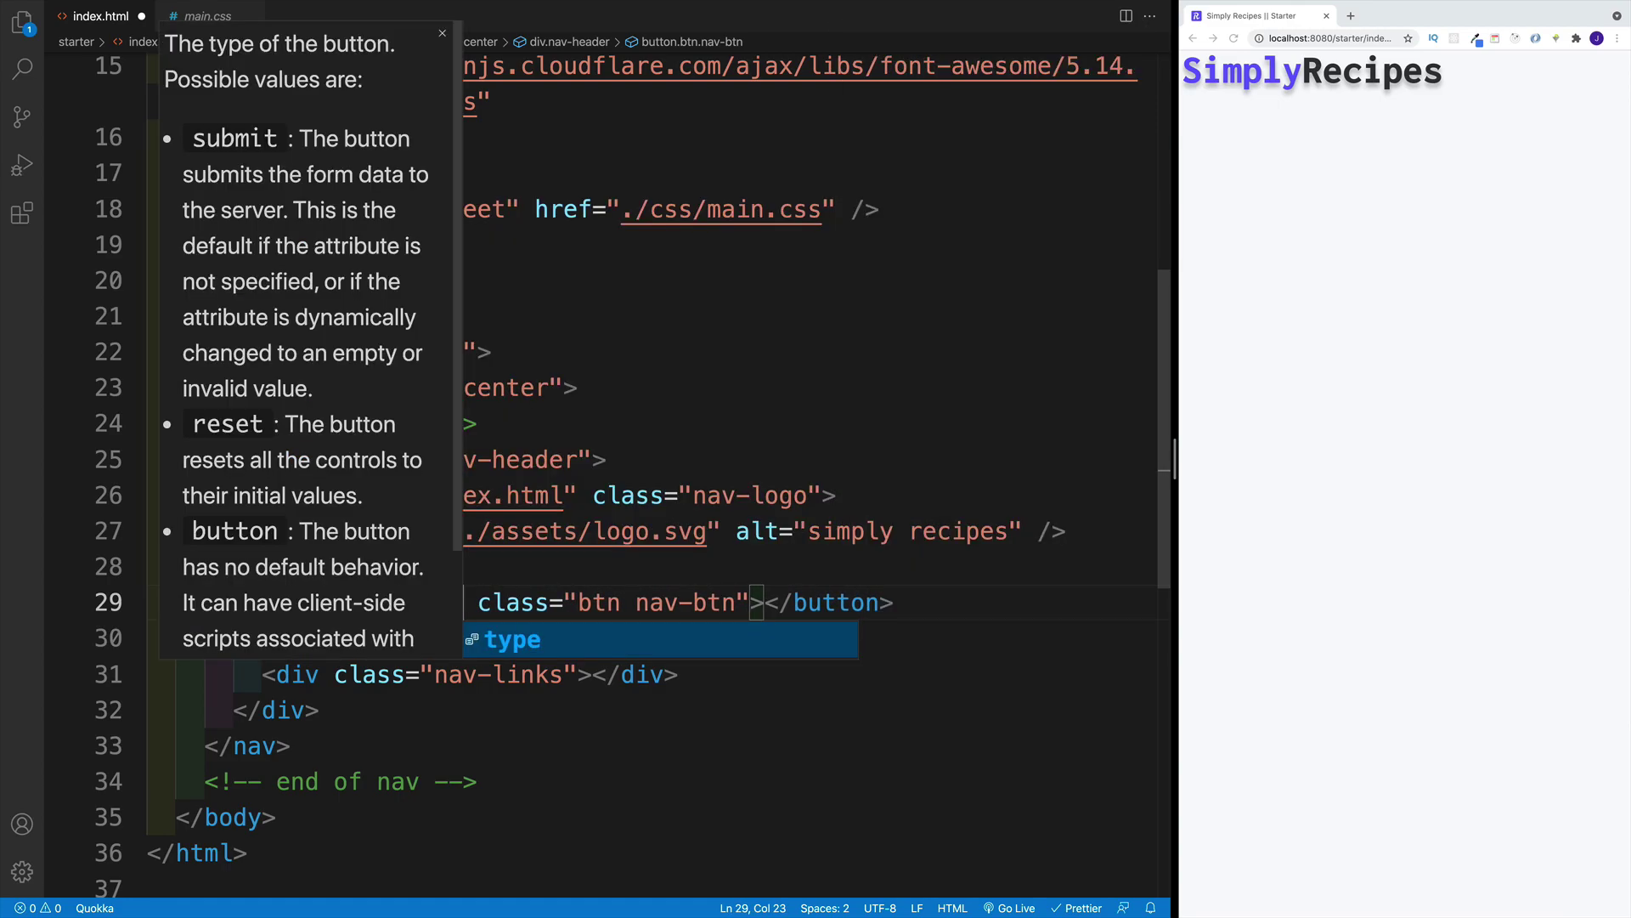
pyautogui.press('Return')
pyautogui.press('Return')
pyautogui.moveTo(433, 605); pyautogui.dragTo(517, 606)
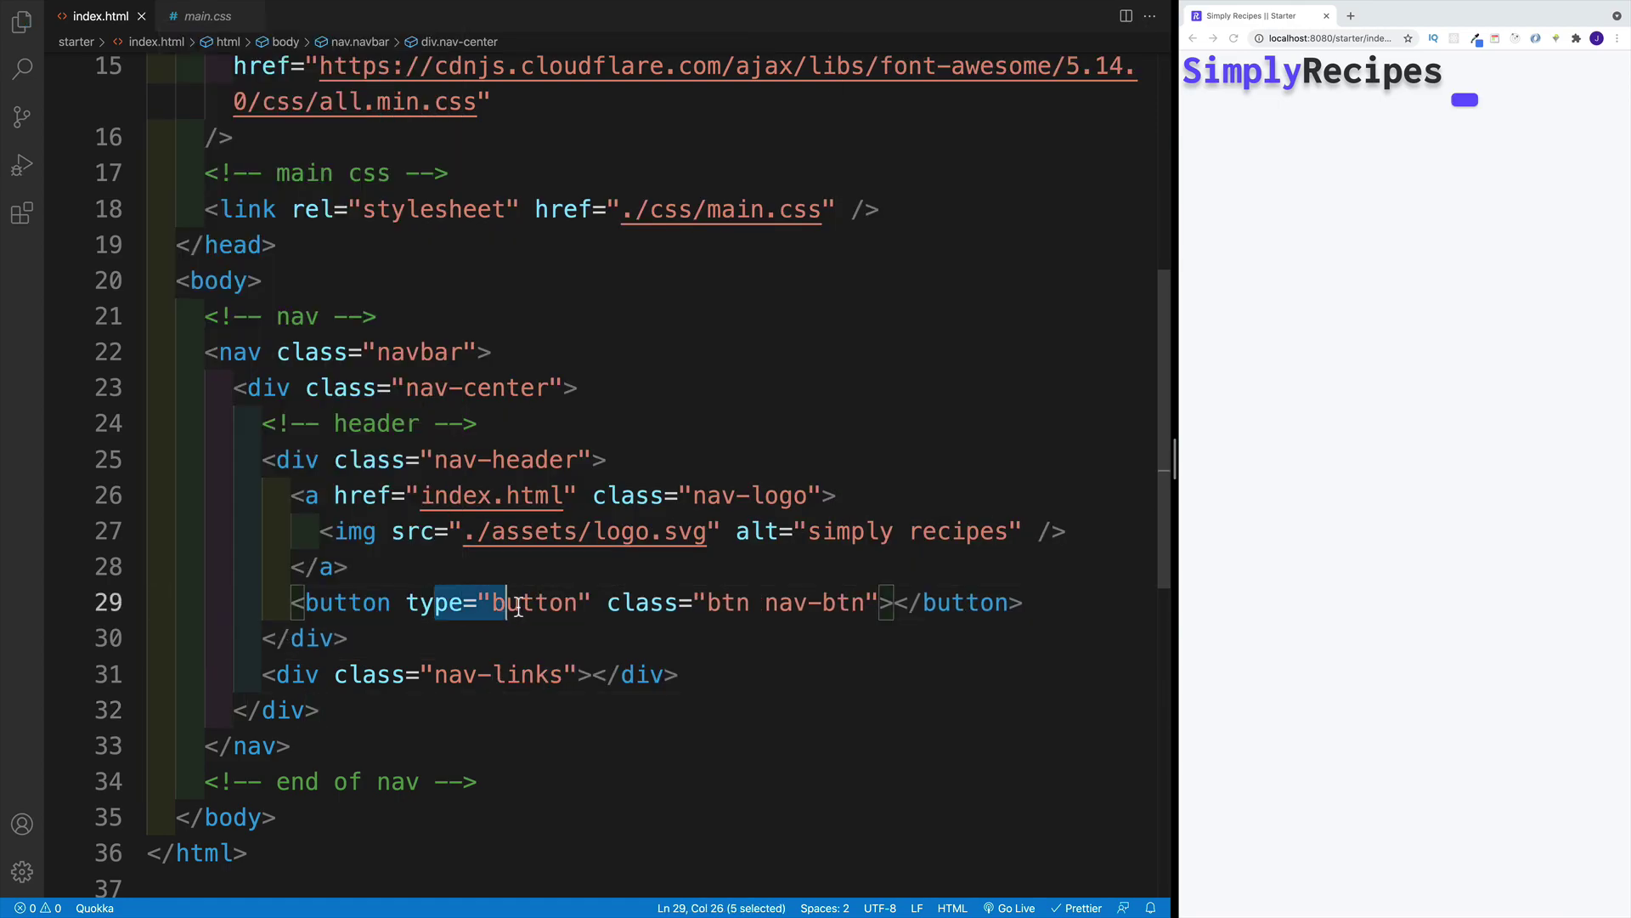
pyautogui.click(587, 637)
pyautogui.click(925, 532)
pyautogui.click(895, 602)
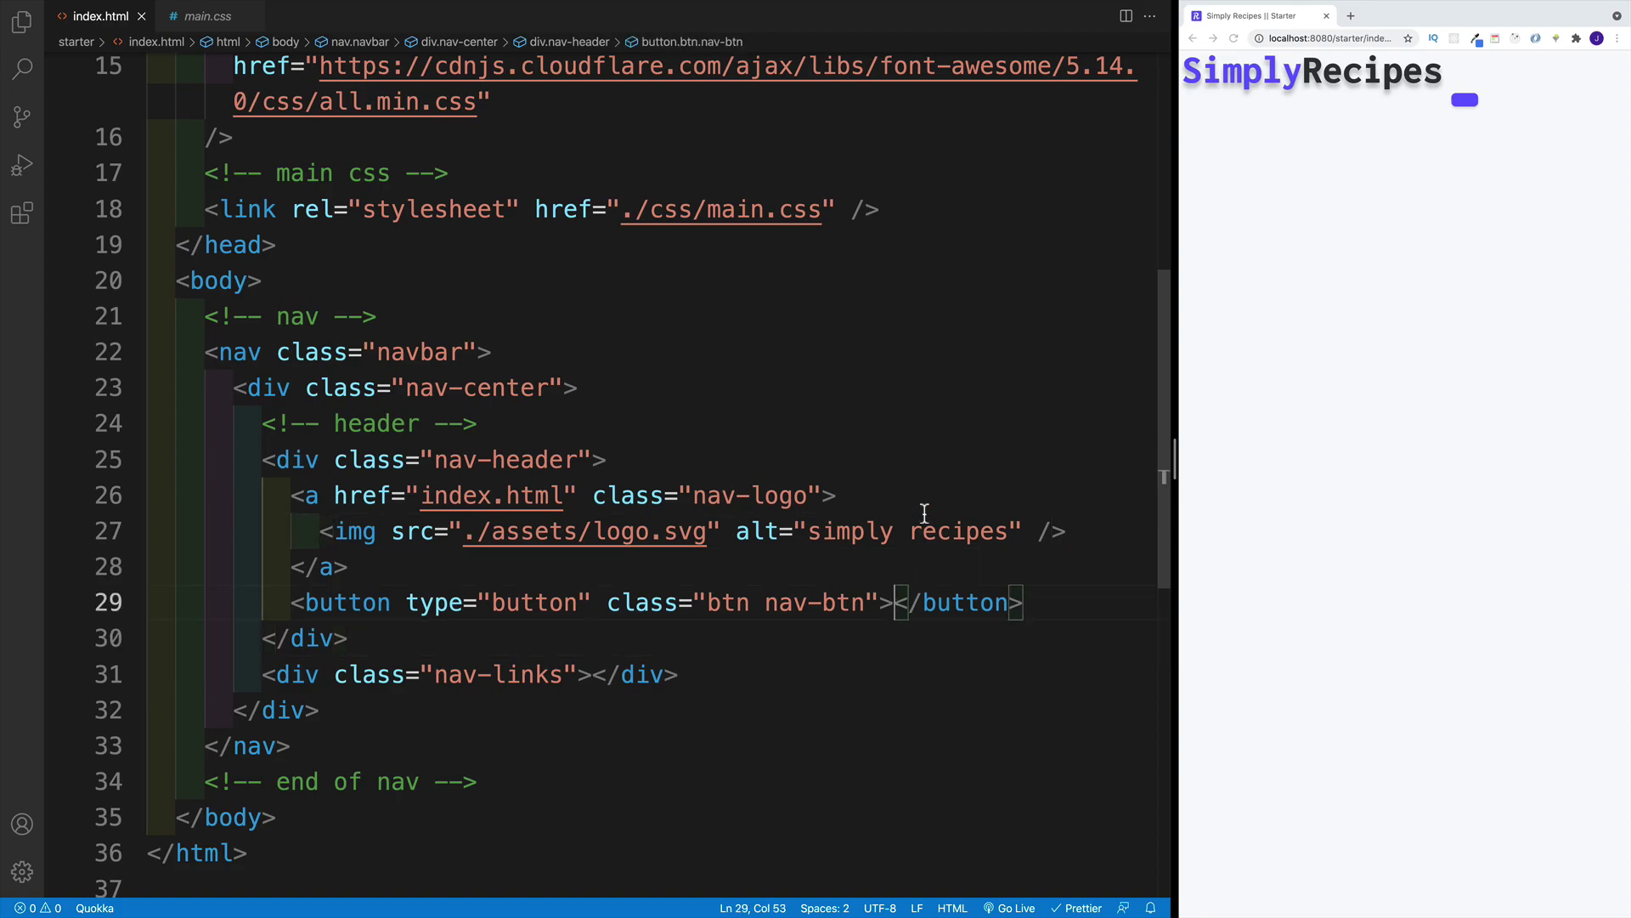
pyautogui.press('Return')
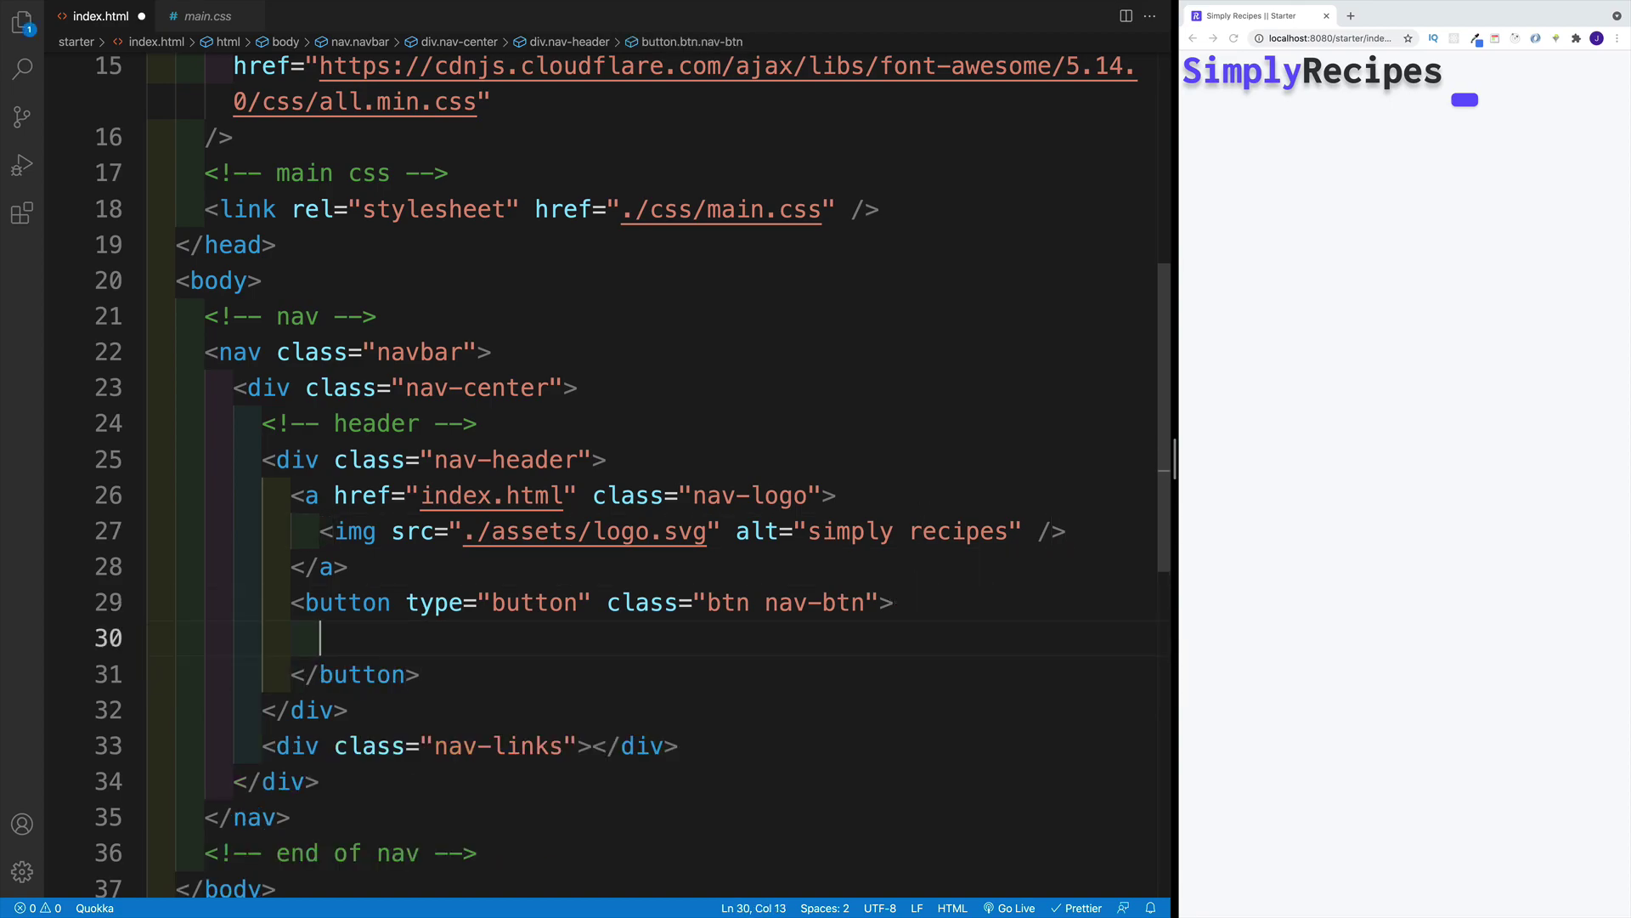
pyautogui.write('i')
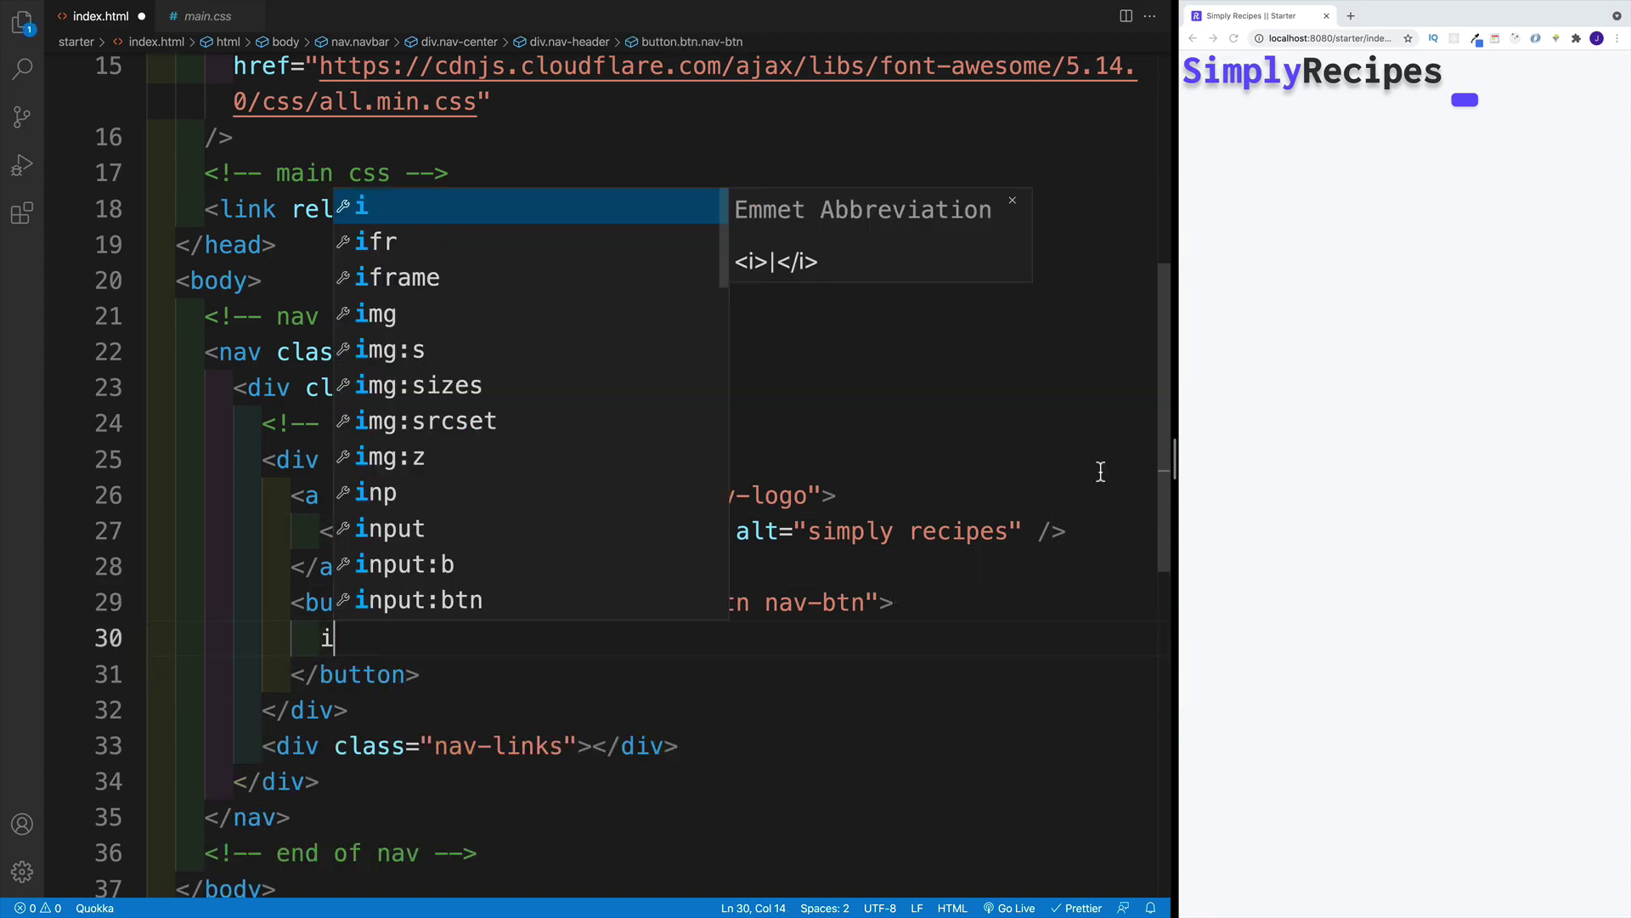
pyautogui.scroll(1, 1092, 436)
pyautogui.scroll(2, 682, 332)
pyautogui.click(655, 288)
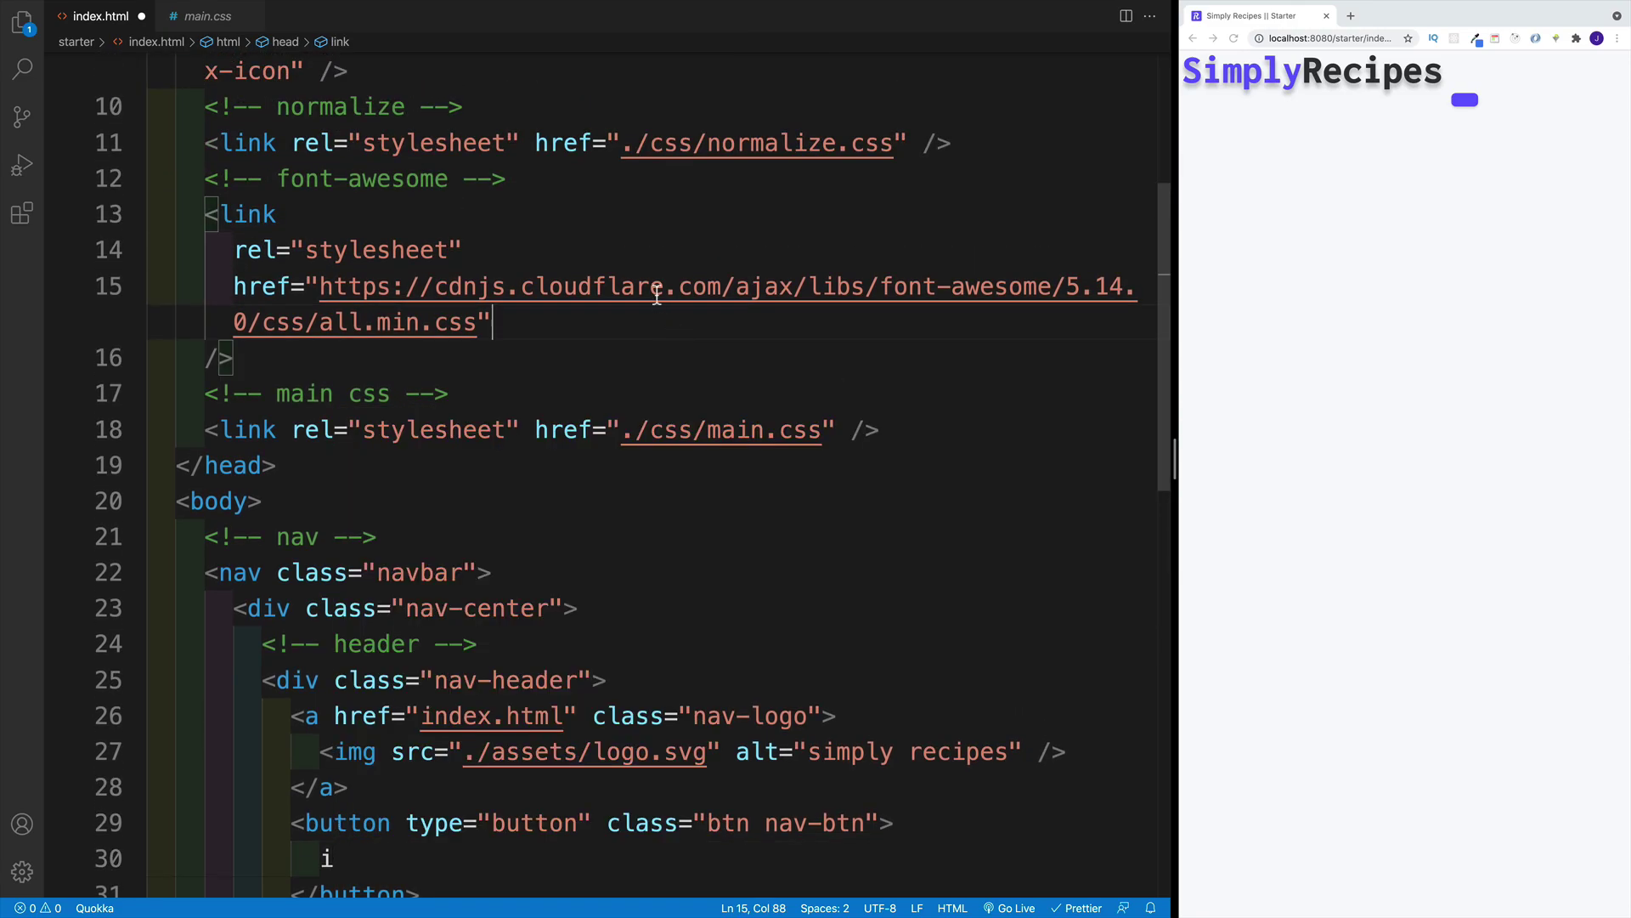
pyautogui.scroll(5, 638, 307)
pyautogui.scroll(1, 637, 306)
pyautogui.click(612, 424)
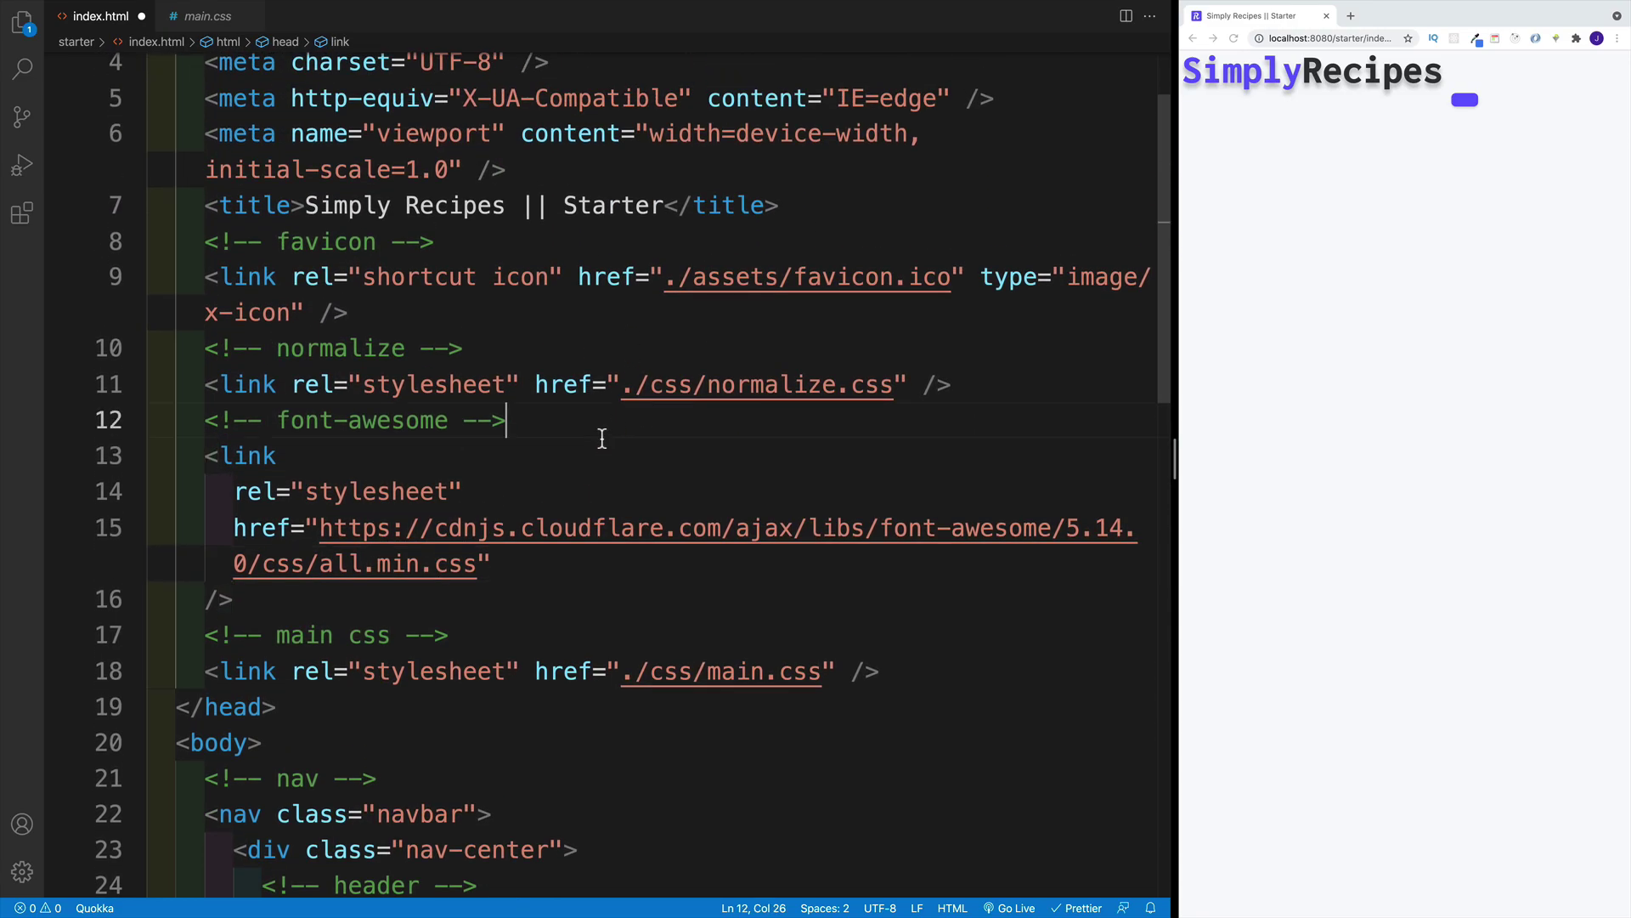
pyautogui.click(636, 492)
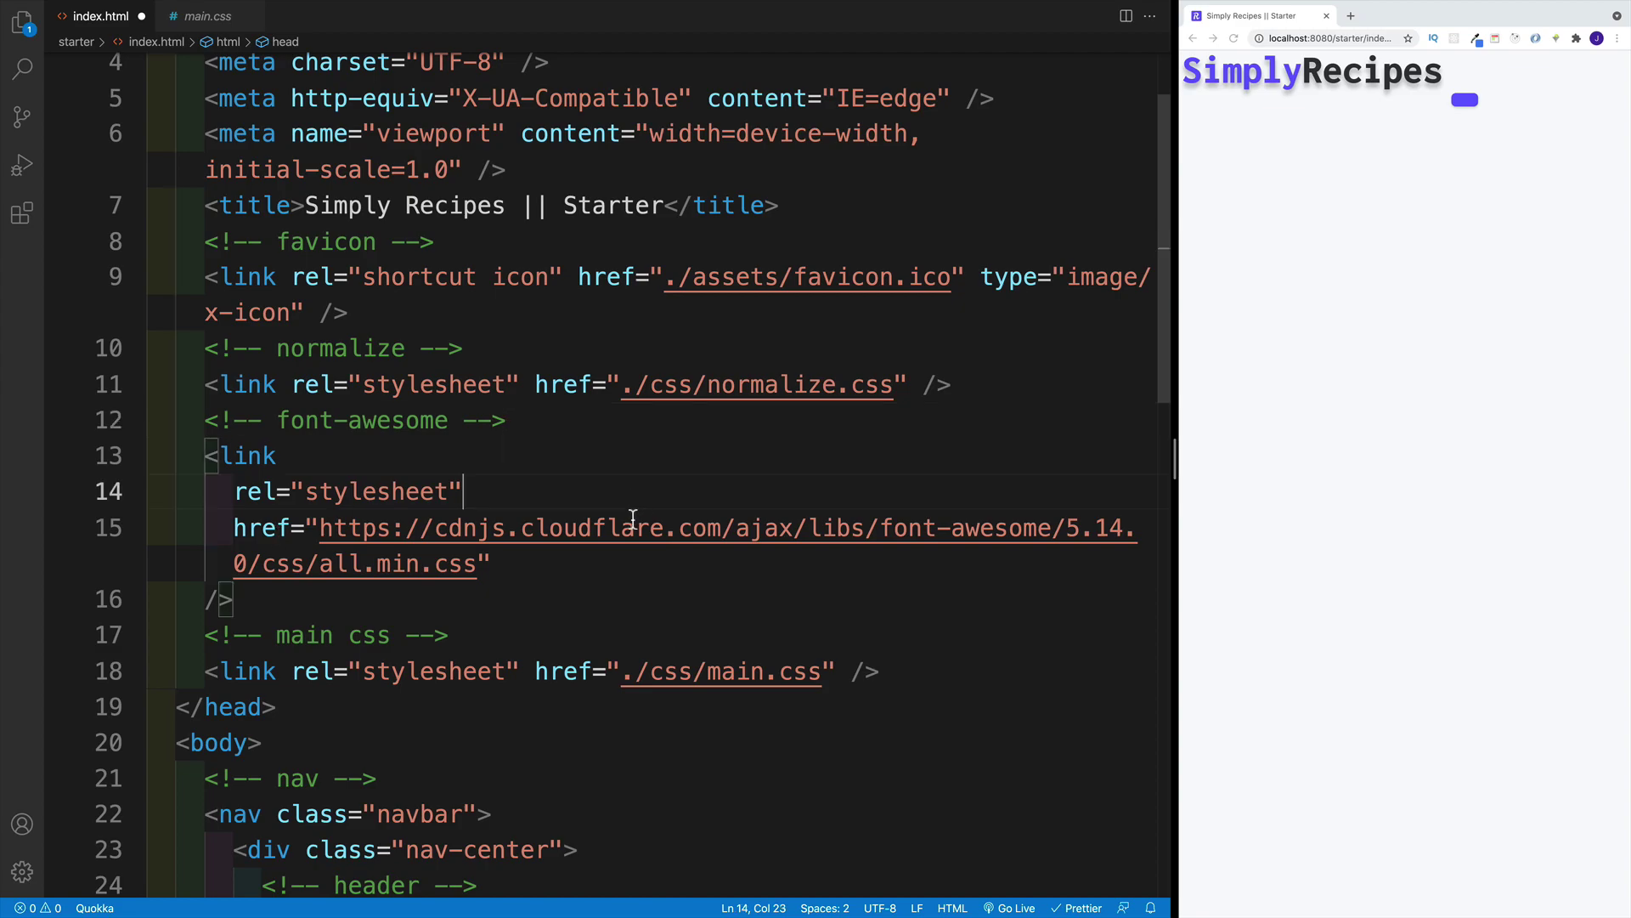
pyautogui.click(602, 594)
pyautogui.moveTo(192, 442); pyautogui.dragTo(347, 553)
pyautogui.click(422, 562)
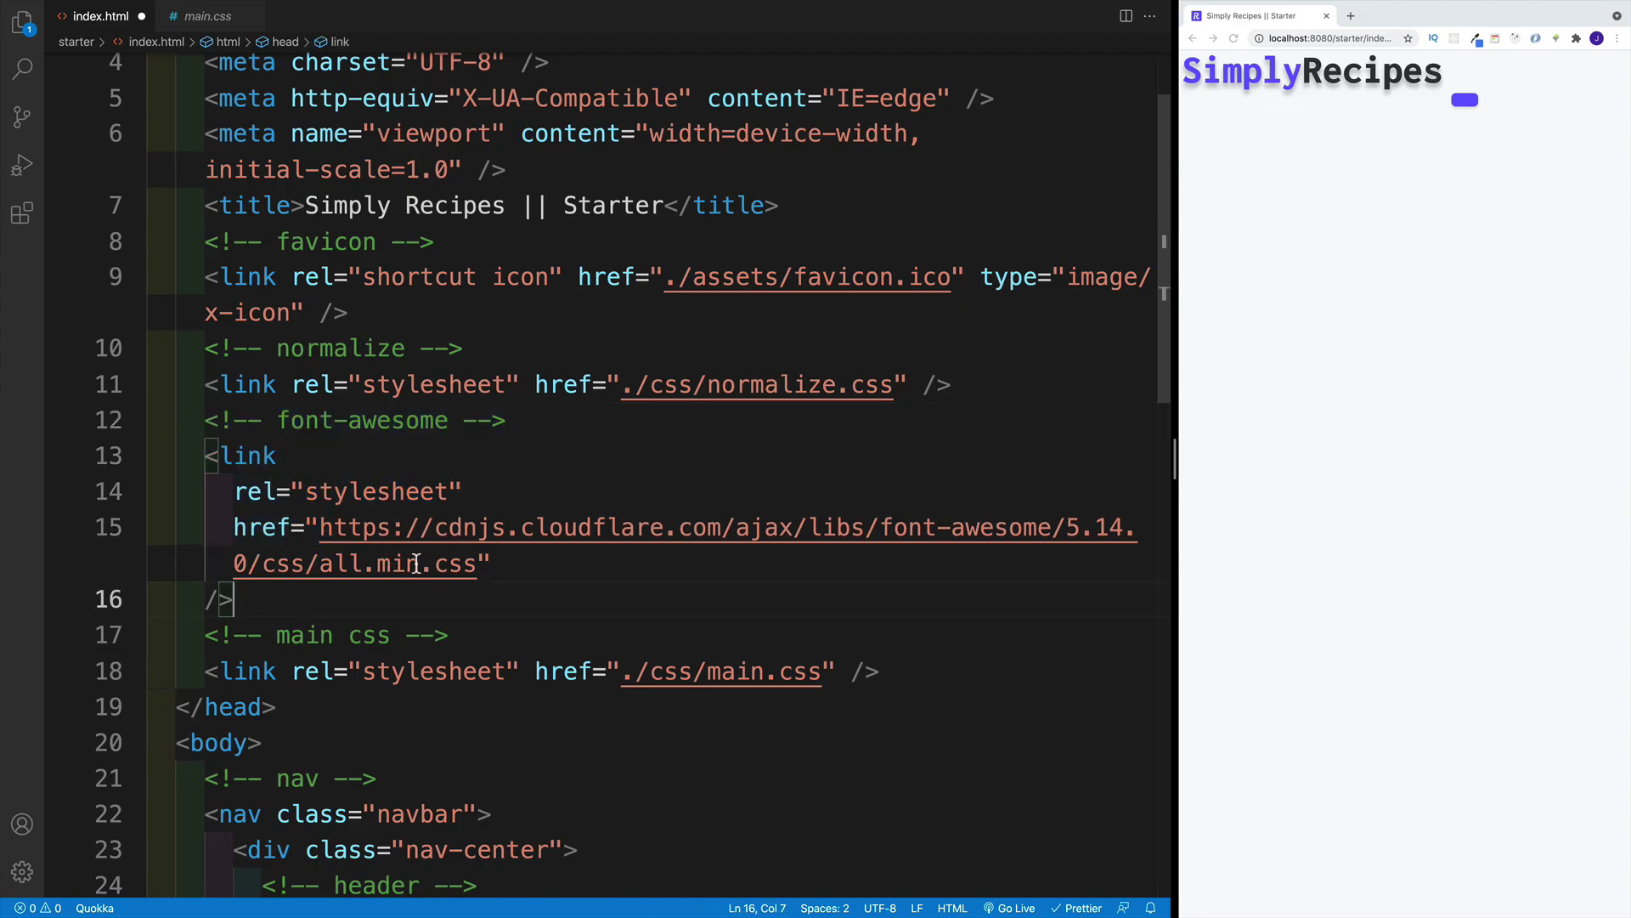
pyautogui.scroll(-1, 444, 566)
pyautogui.scroll(-5, 445, 568)
pyautogui.scroll(-3, 443, 568)
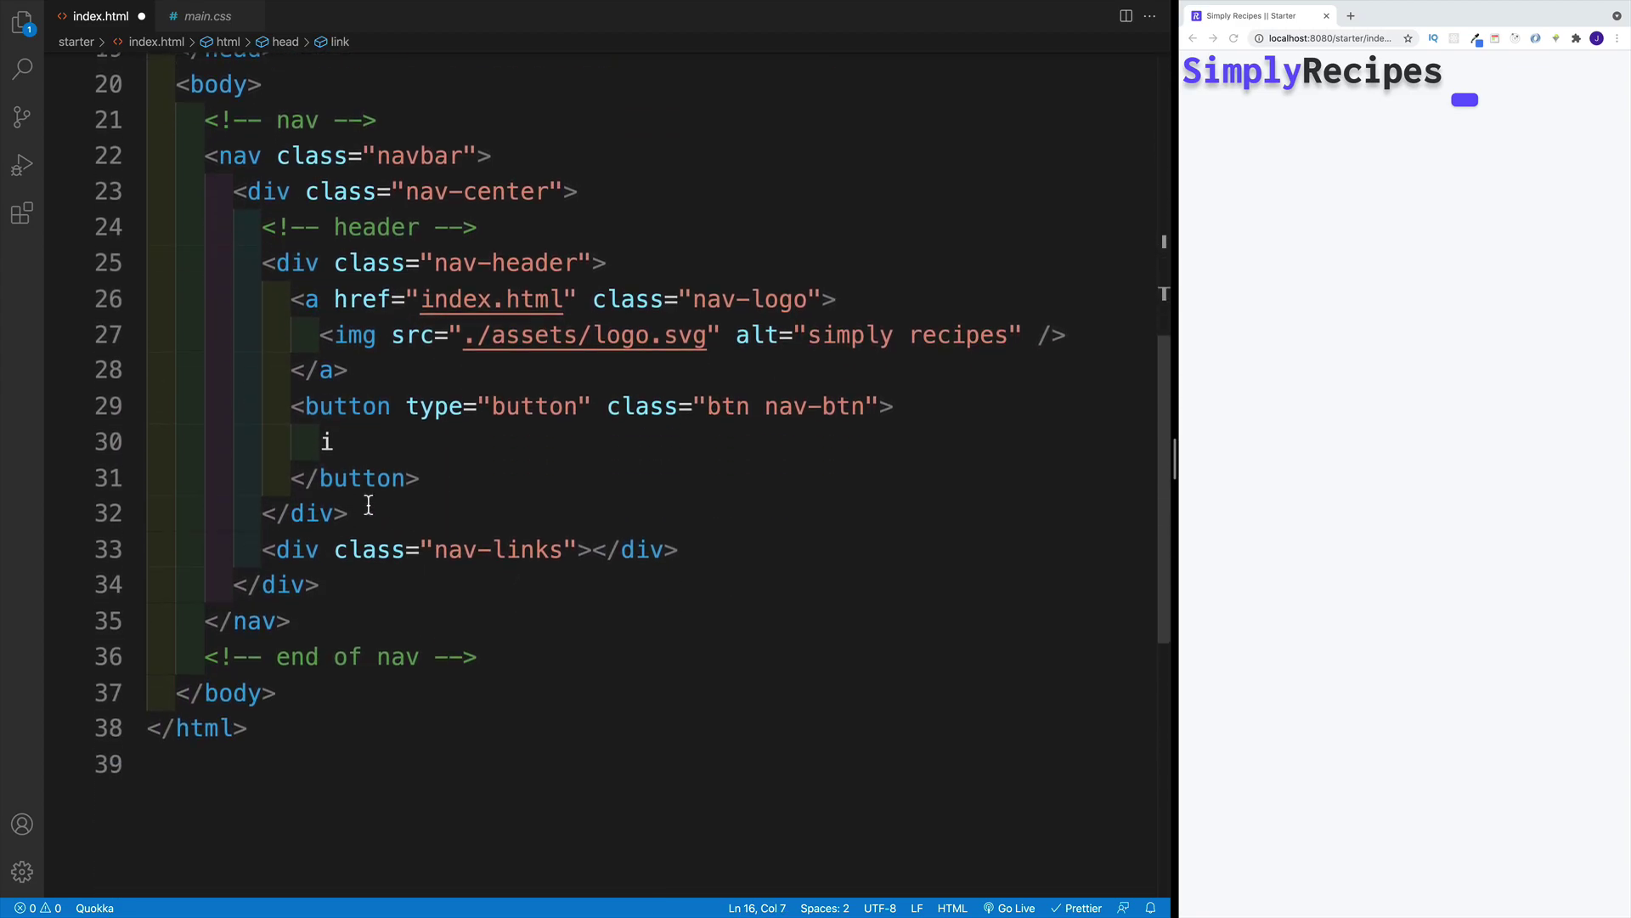
# Add the fa-align-justify icon inside the button and a links comment above nav-links
pyautogui.click(351, 421)
pyautogui.write('.')
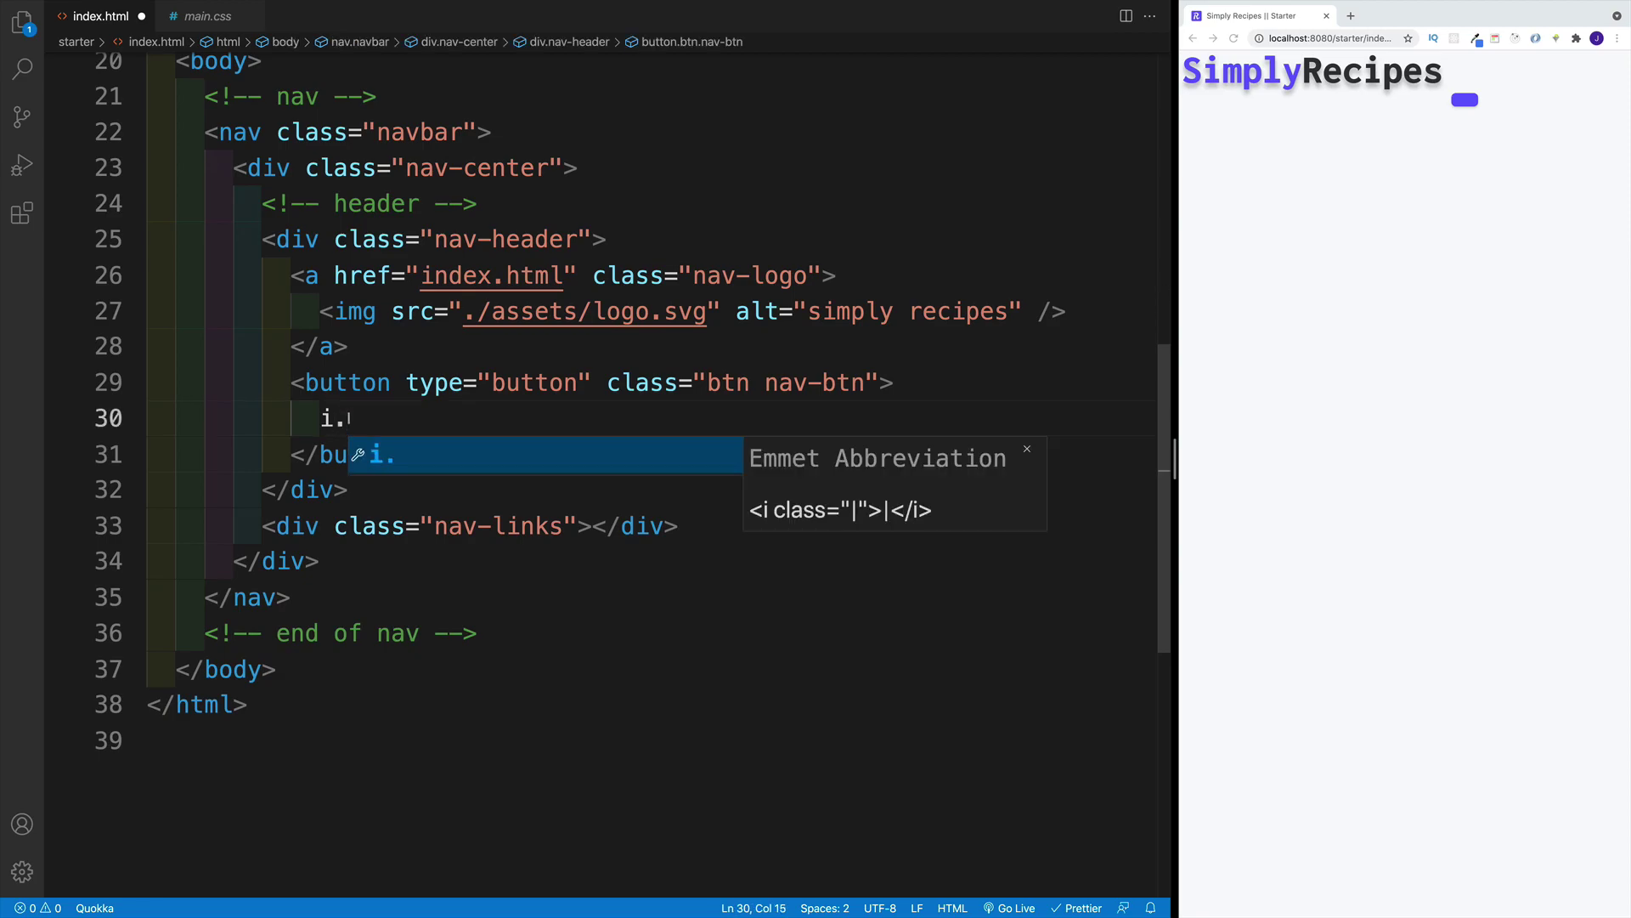
pyautogui.write('fas.')
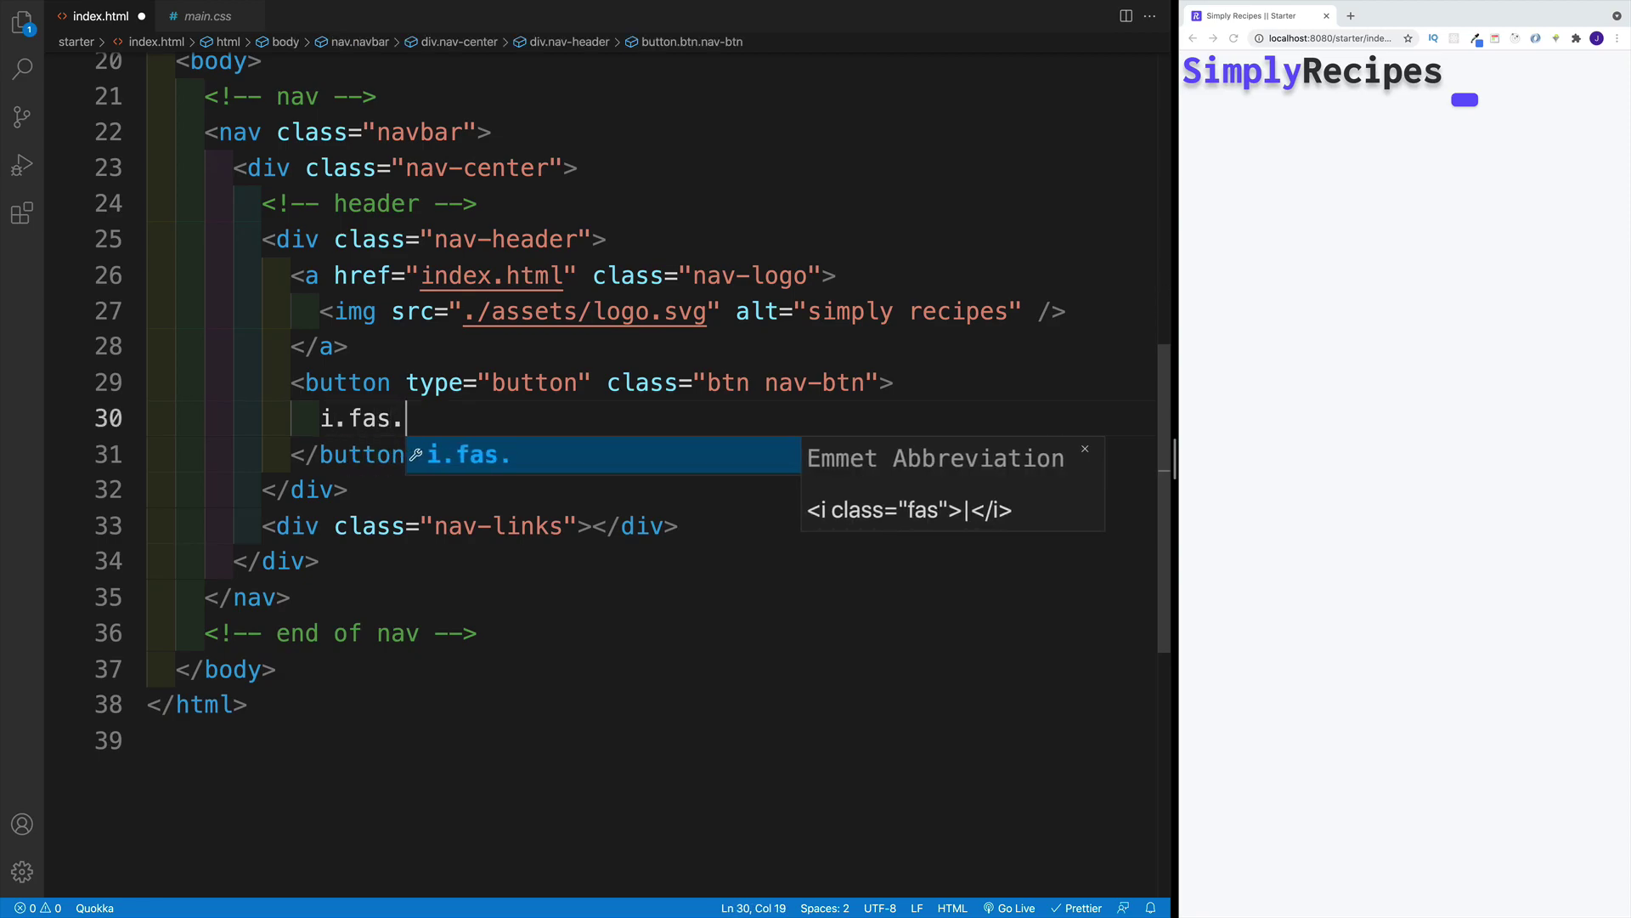
pyautogui.write('fa-align')
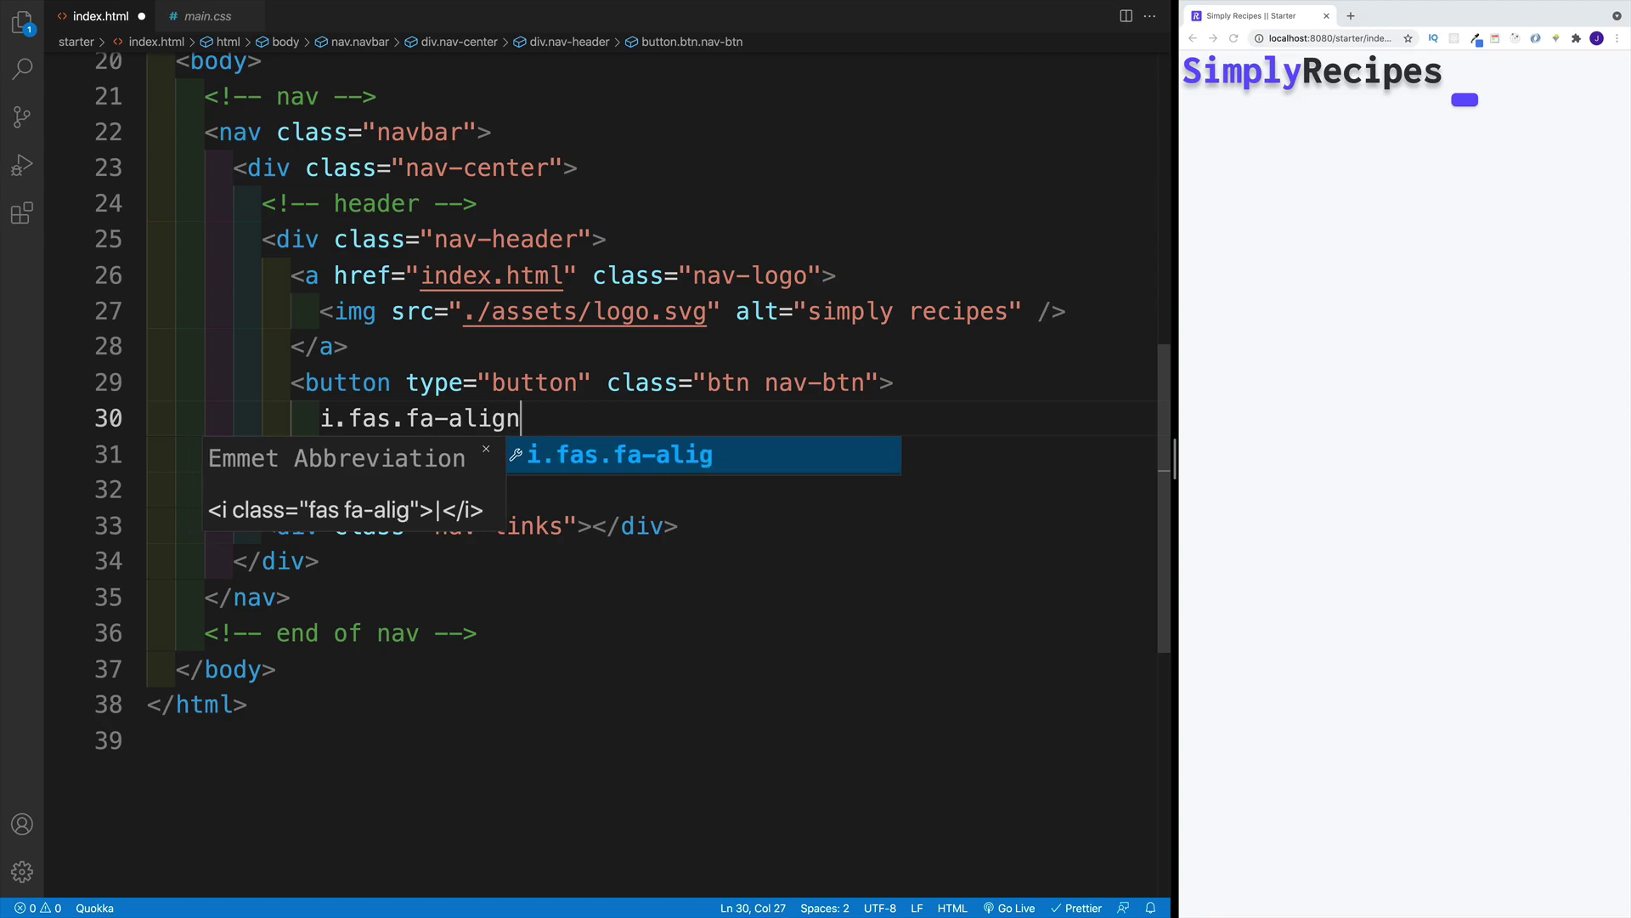
pyautogui.write('-justify')
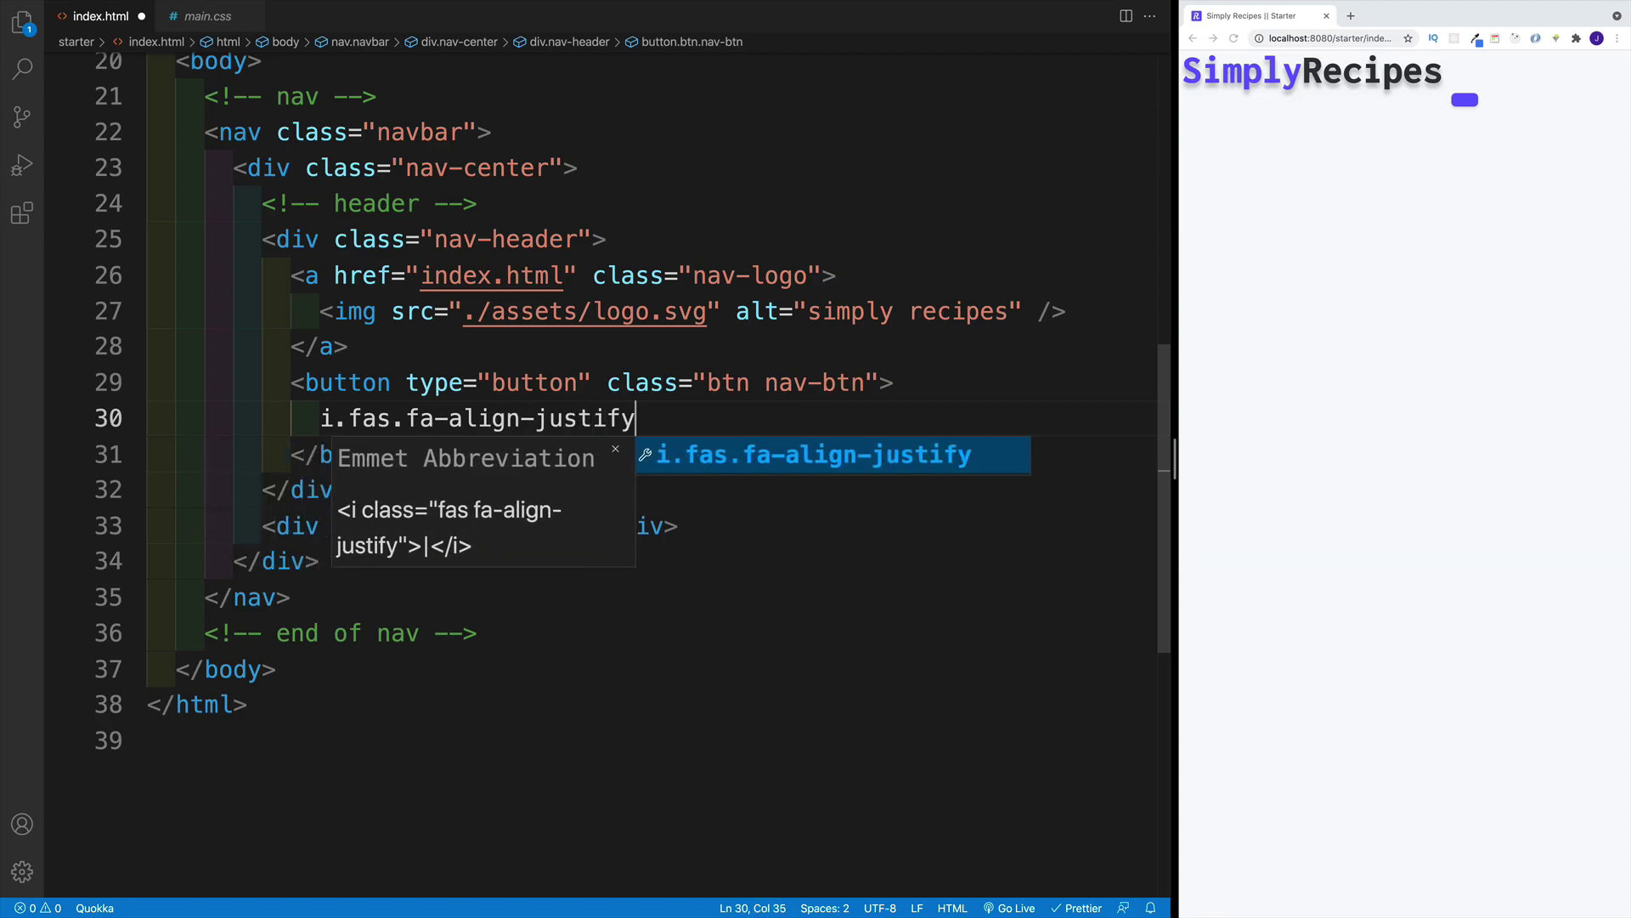
pyautogui.press('Tab')
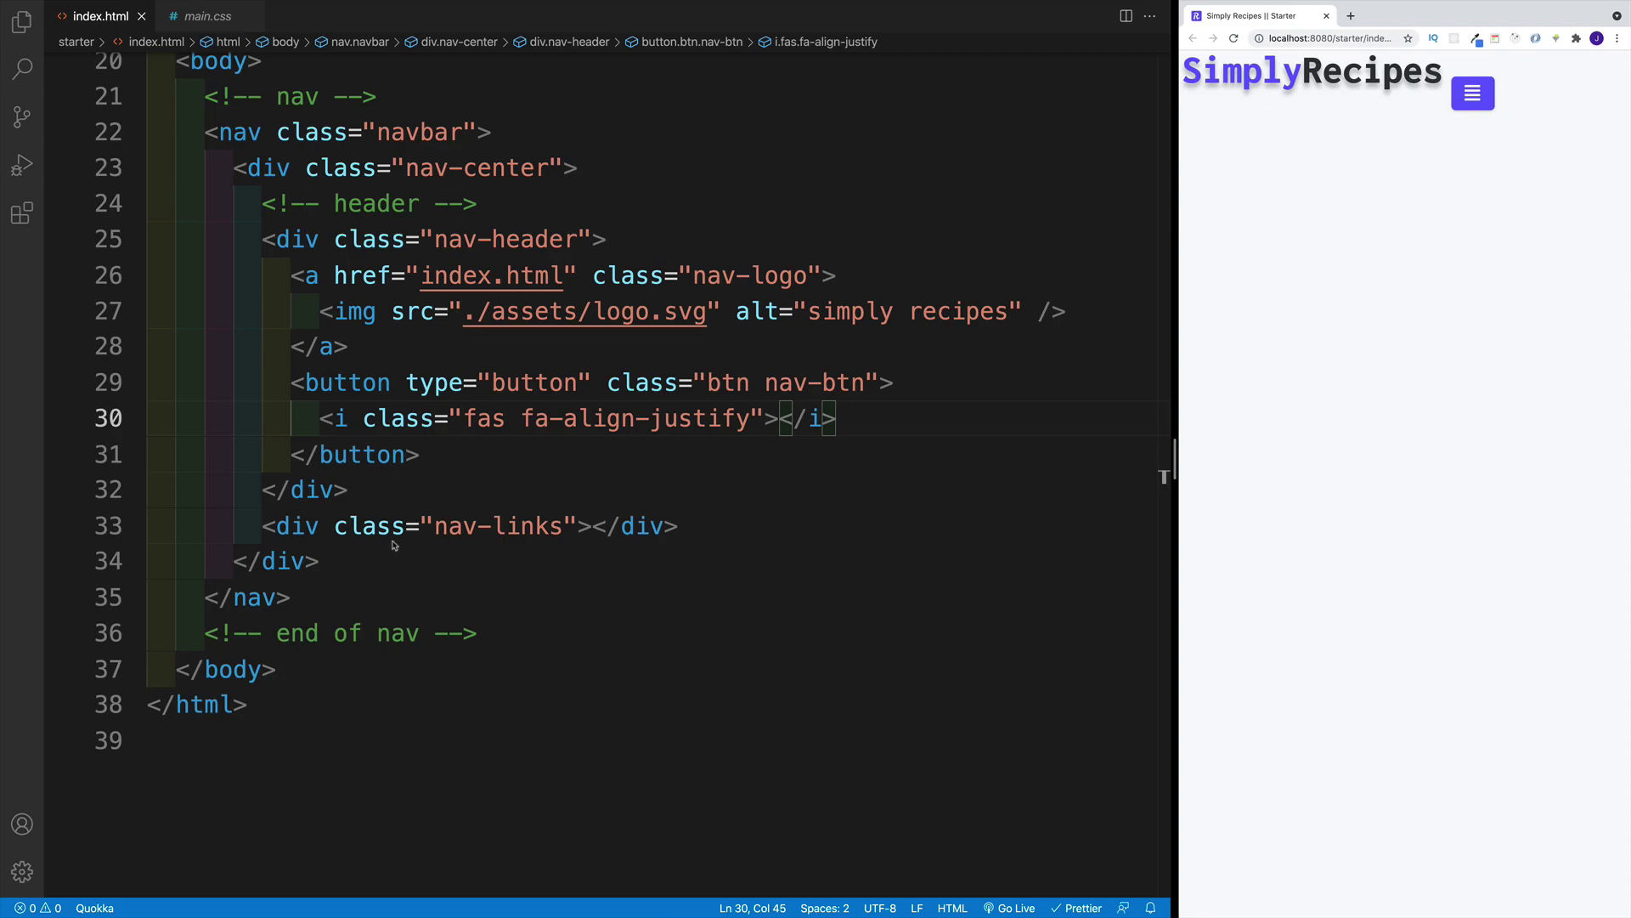
pyautogui.click(383, 488)
pyautogui.press('Return')
pyautogui.hotkey('ctrl', '/')
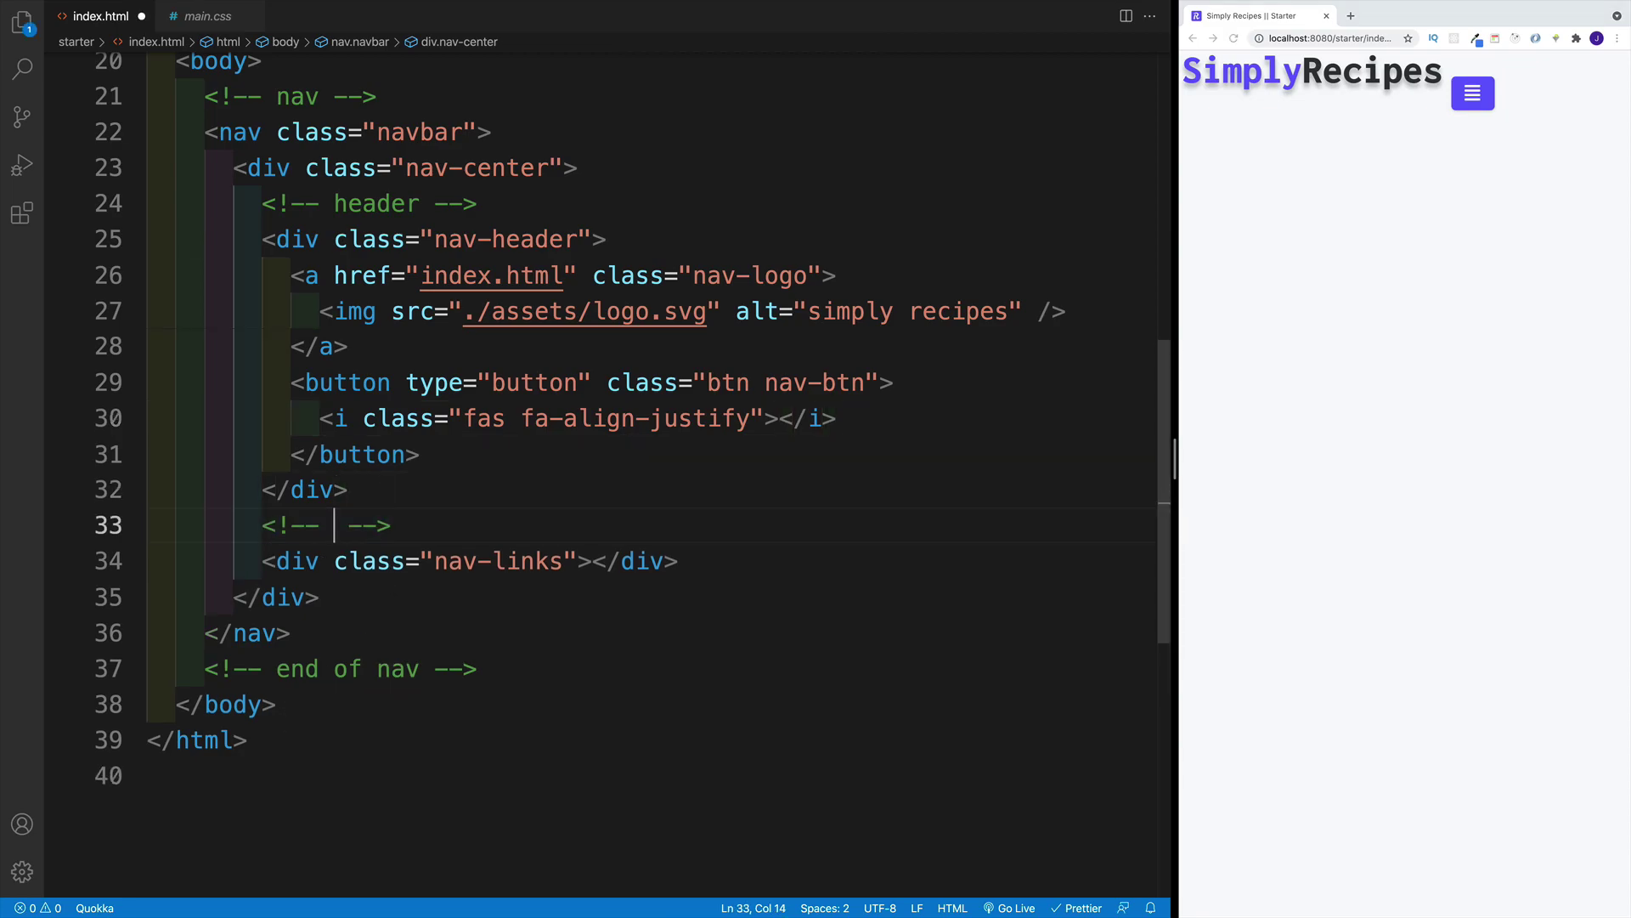
pyautogui.write('links')
# Open the nav-links div onto its own indented empty line
pyautogui.click(583, 561)
pyautogui.press('Return')
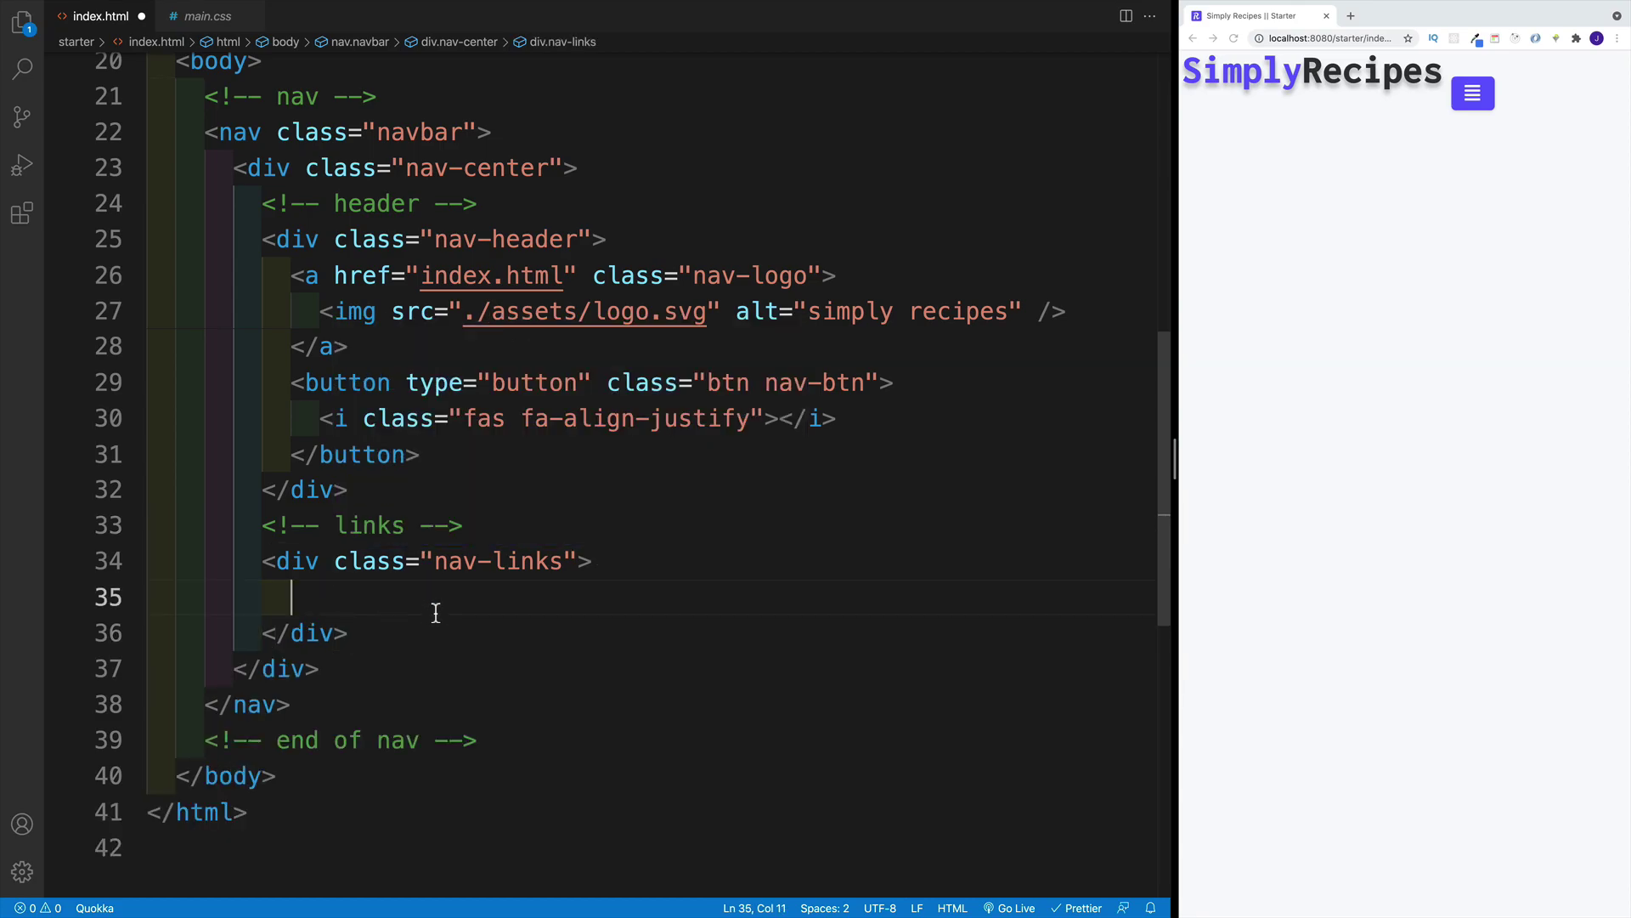
pyautogui.doubleClick(439, 561)
pyautogui.click(497, 638)
pyautogui.click(353, 599)
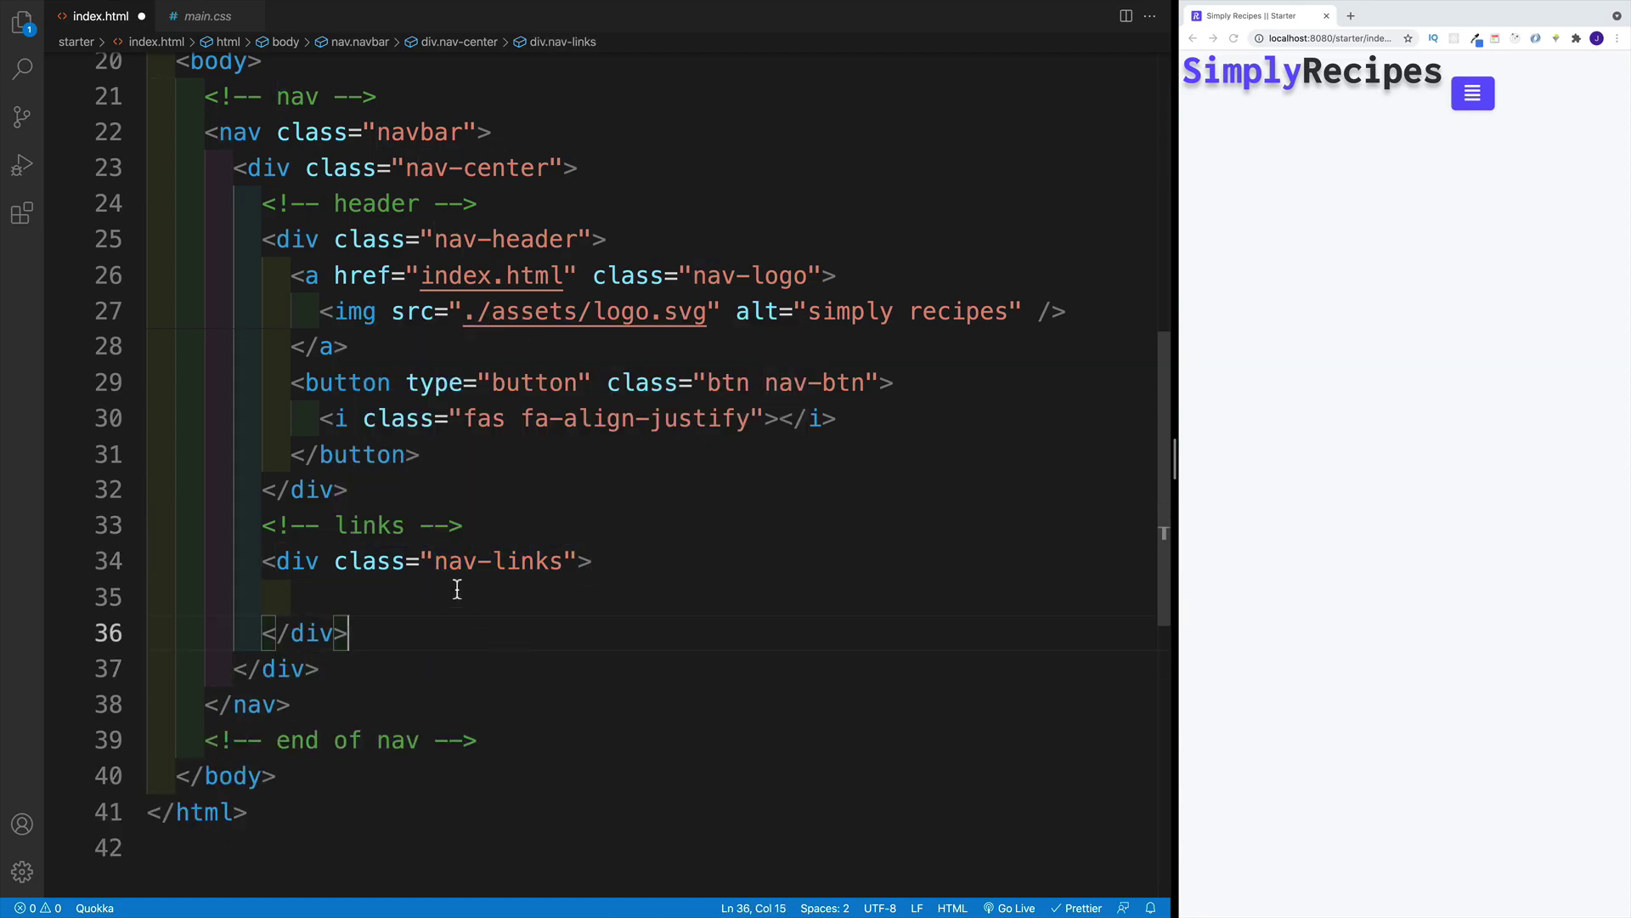
pyautogui.moveTo(434, 560); pyautogui.dragTo(521, 567)
pyautogui.click(376, 593)
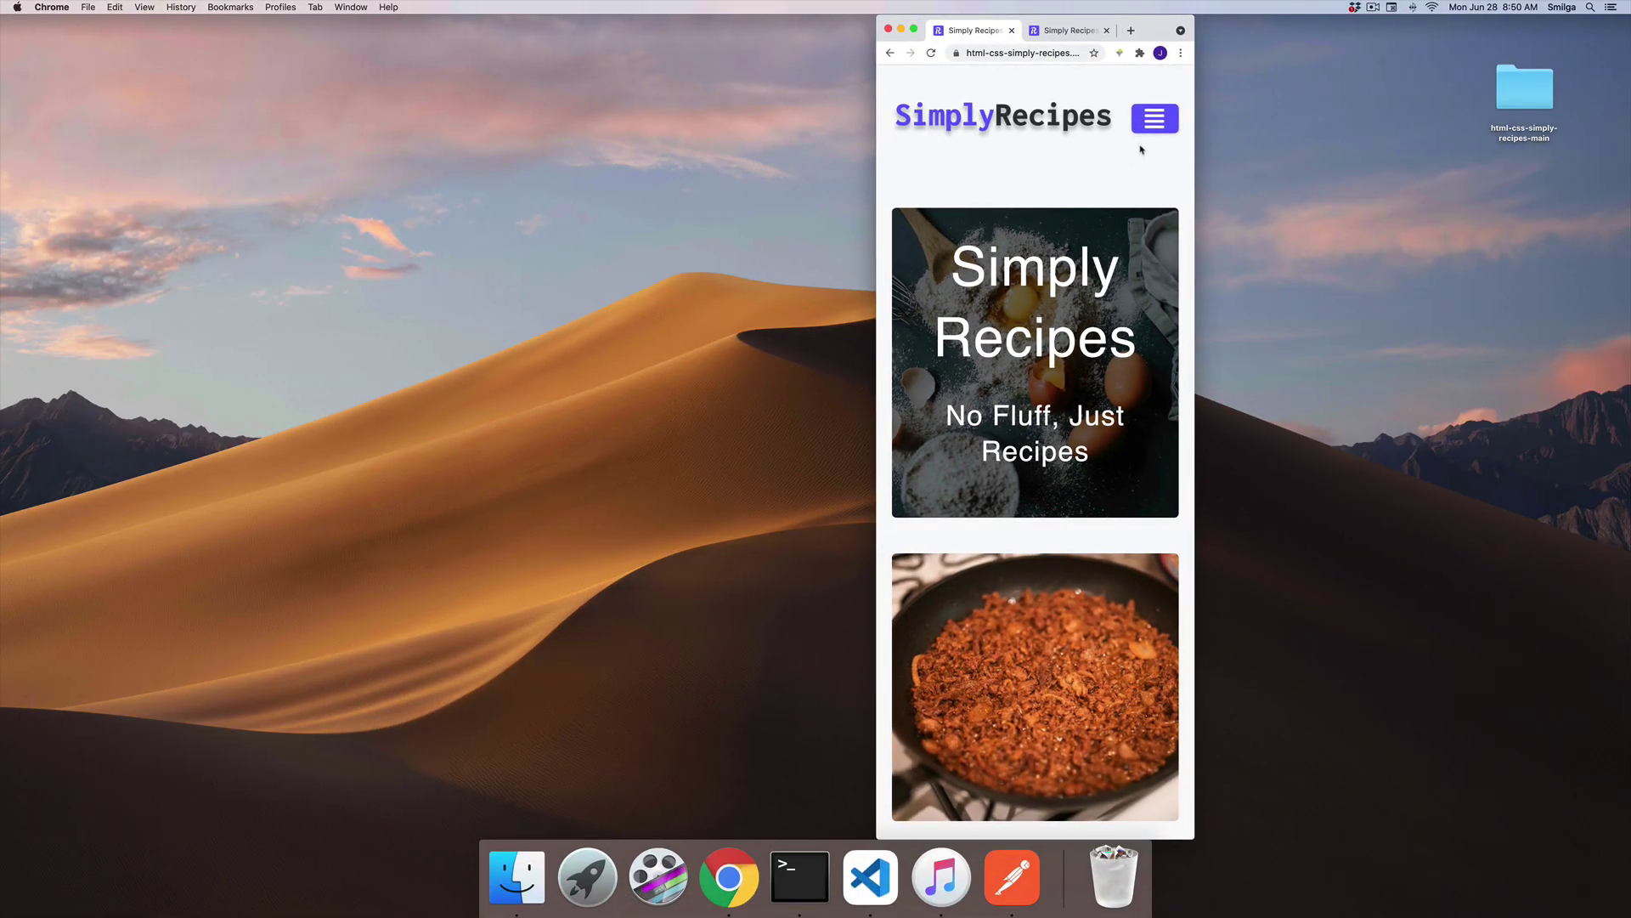
# Expand the hamburger menu on the finished site at mobile width
pyautogui.click(1153, 122)
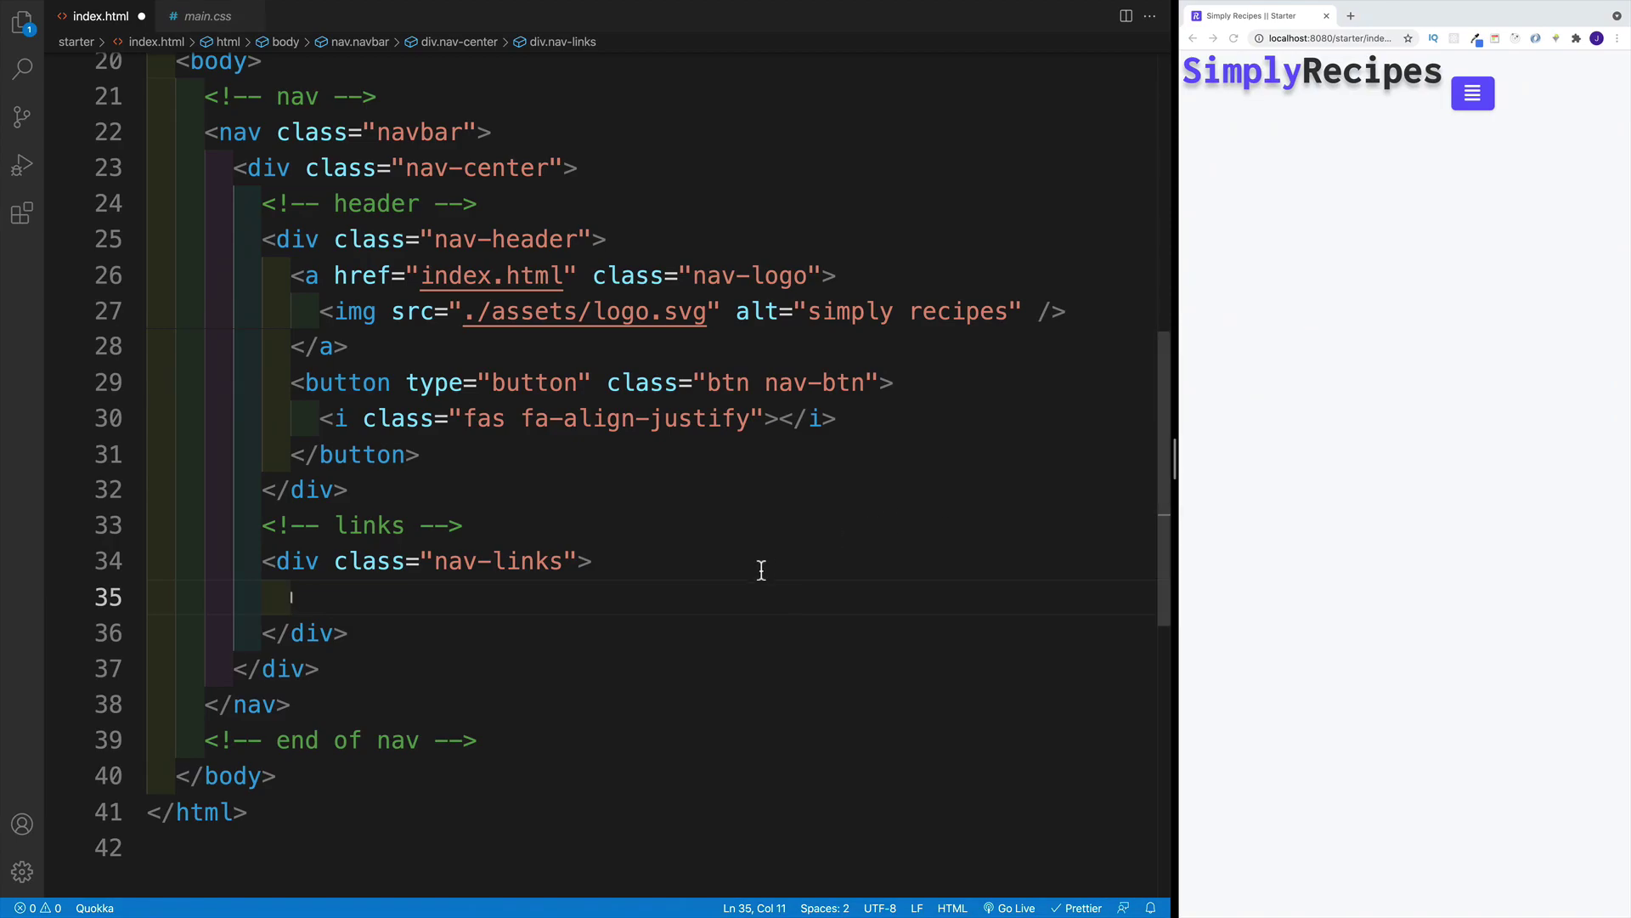
pyautogui.write('a')
# Add an anchor to index.html labelled home with class nav-link inside the nav-links div
pyautogui.press('Tab')
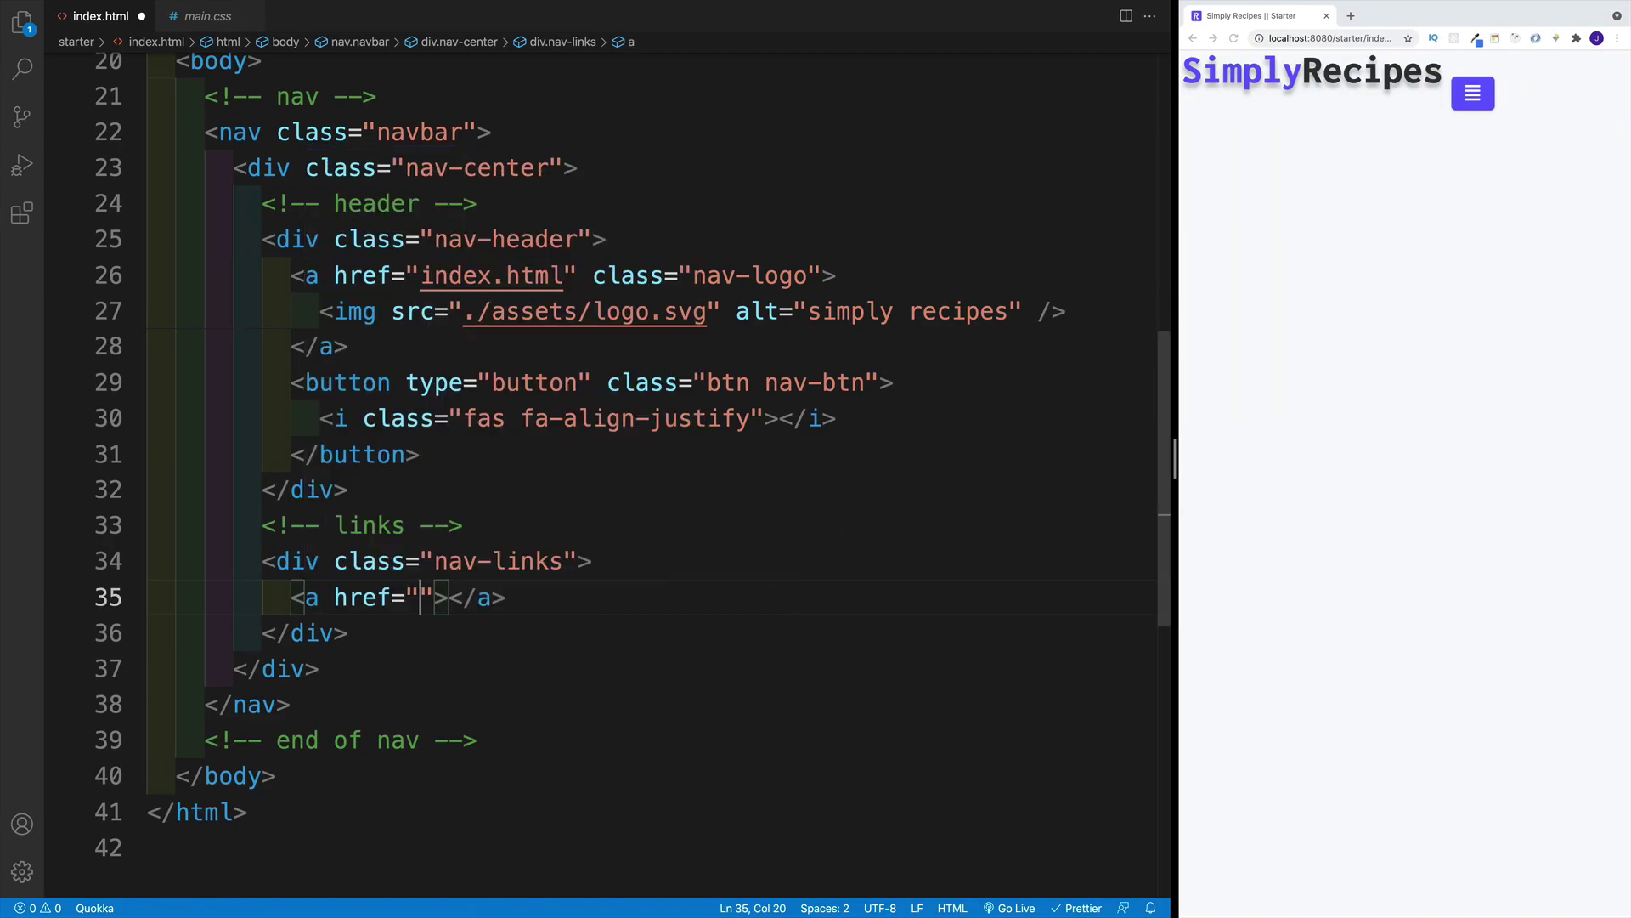
pyautogui.write('index.h')
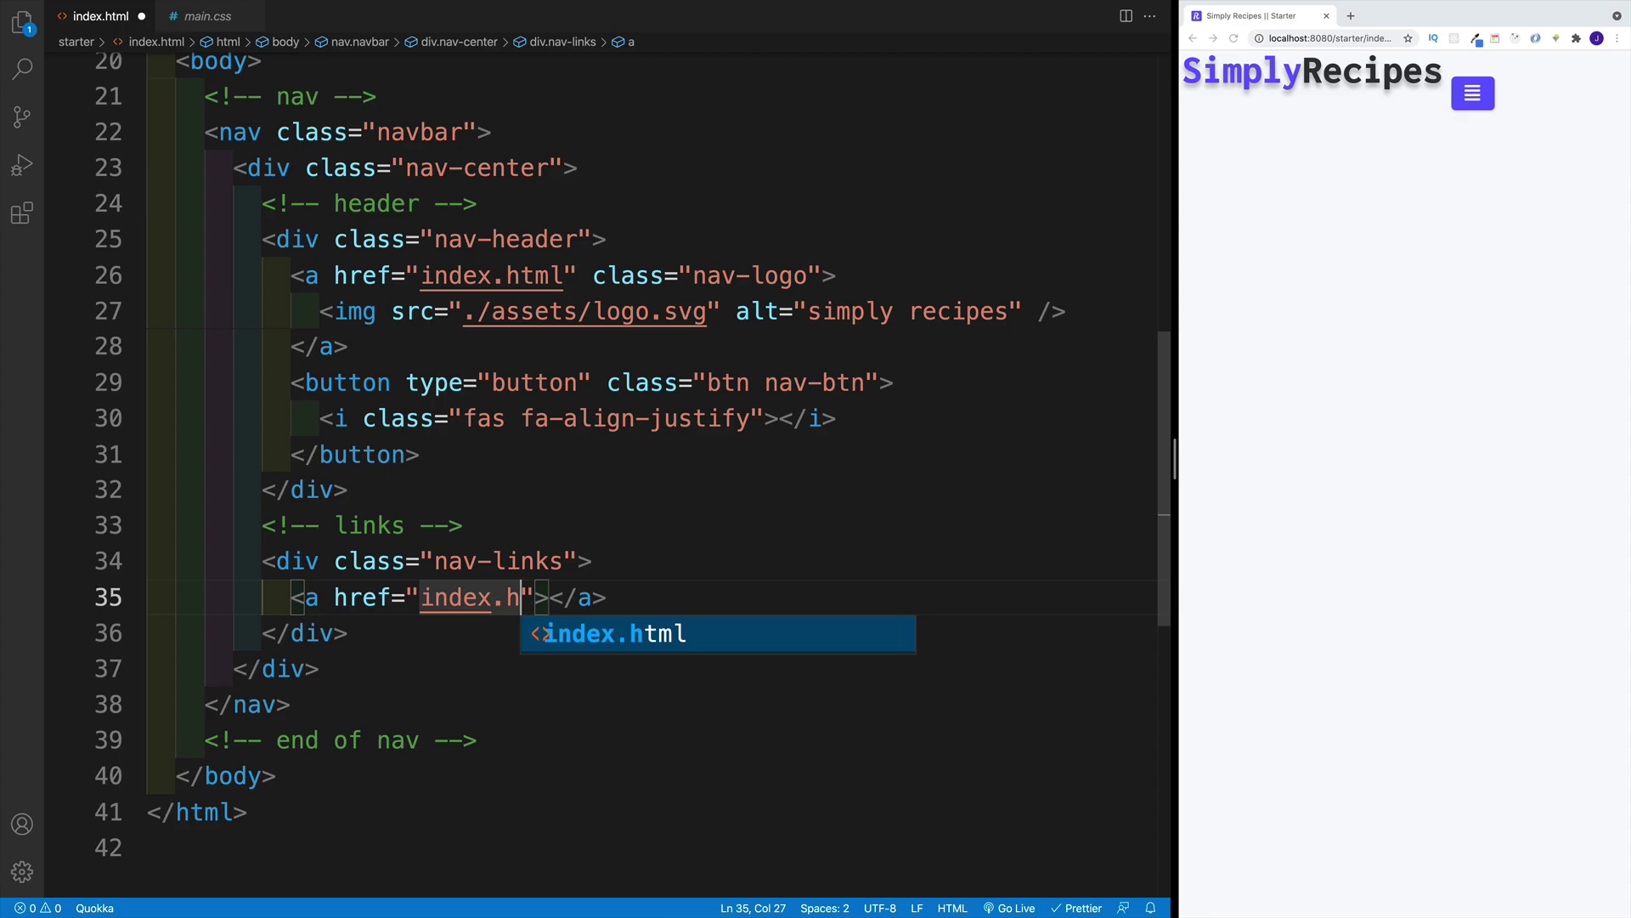
pyautogui.write('tml')
pyautogui.press('Escape')
pyautogui.click(347, 490)
pyautogui.hotkey('ctrl', 'b')
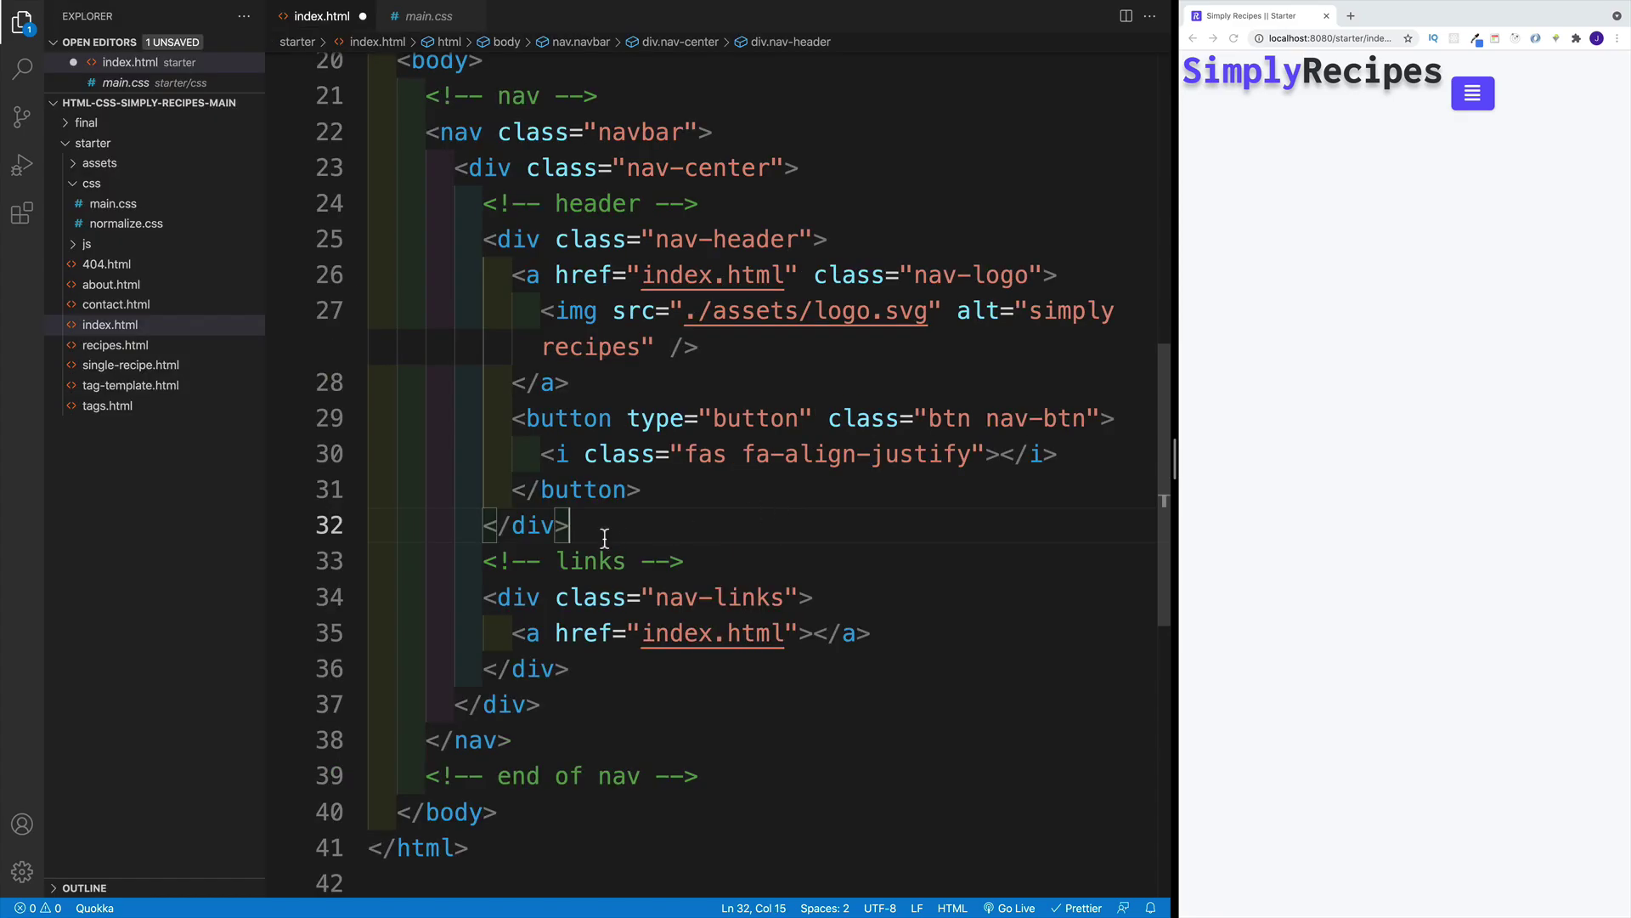
pyautogui.moveTo(147, 265)
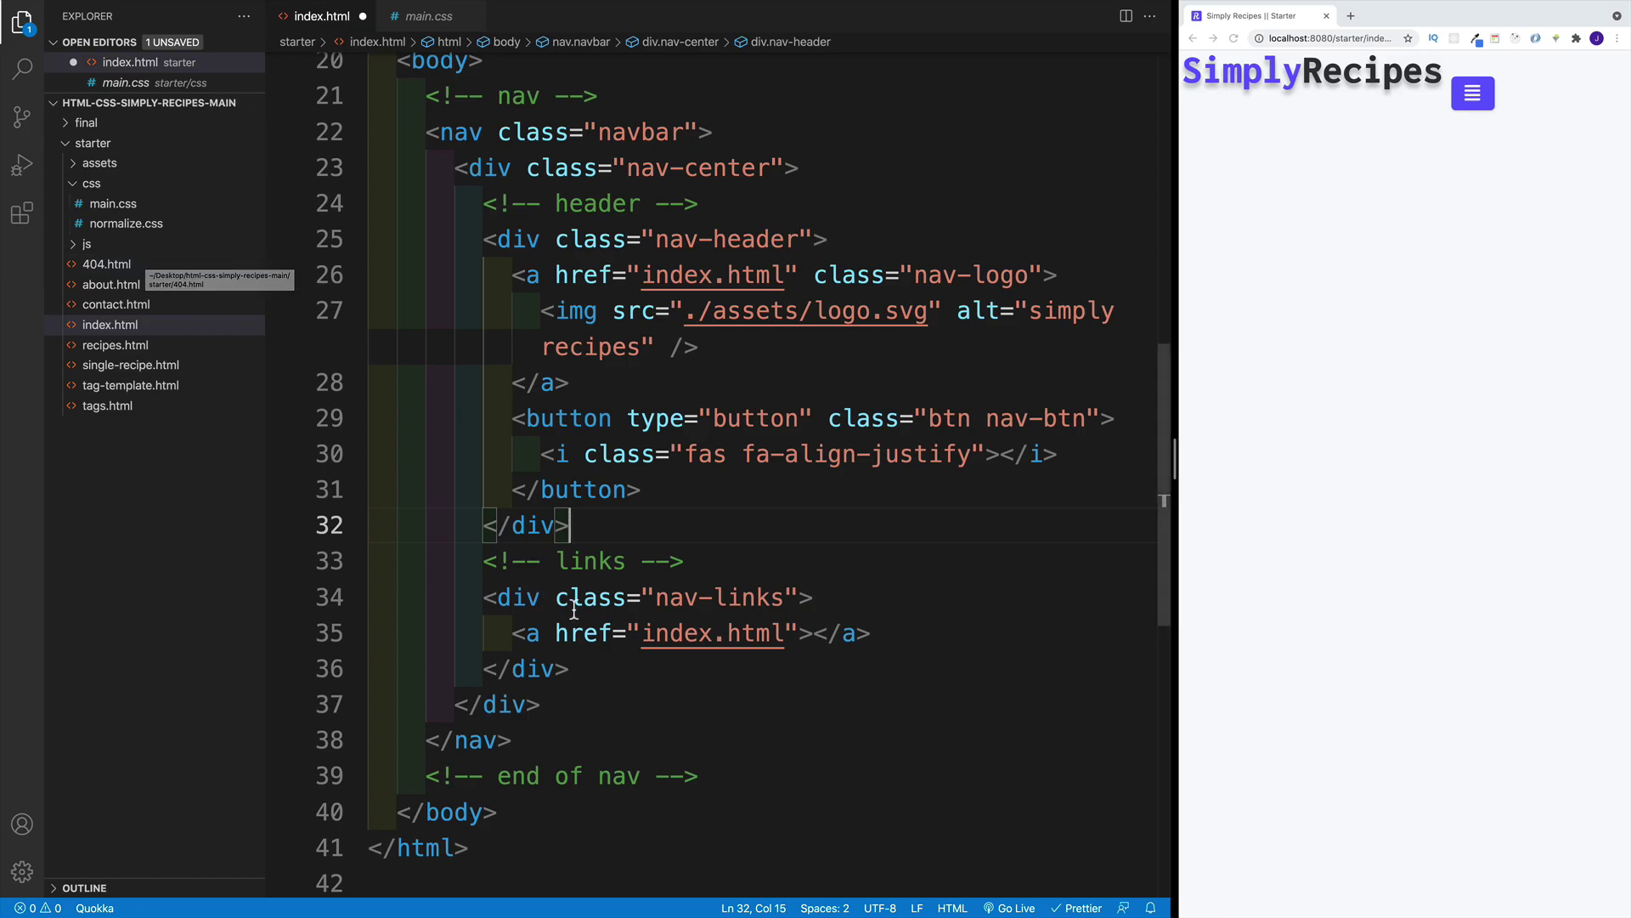
pyautogui.click(816, 633)
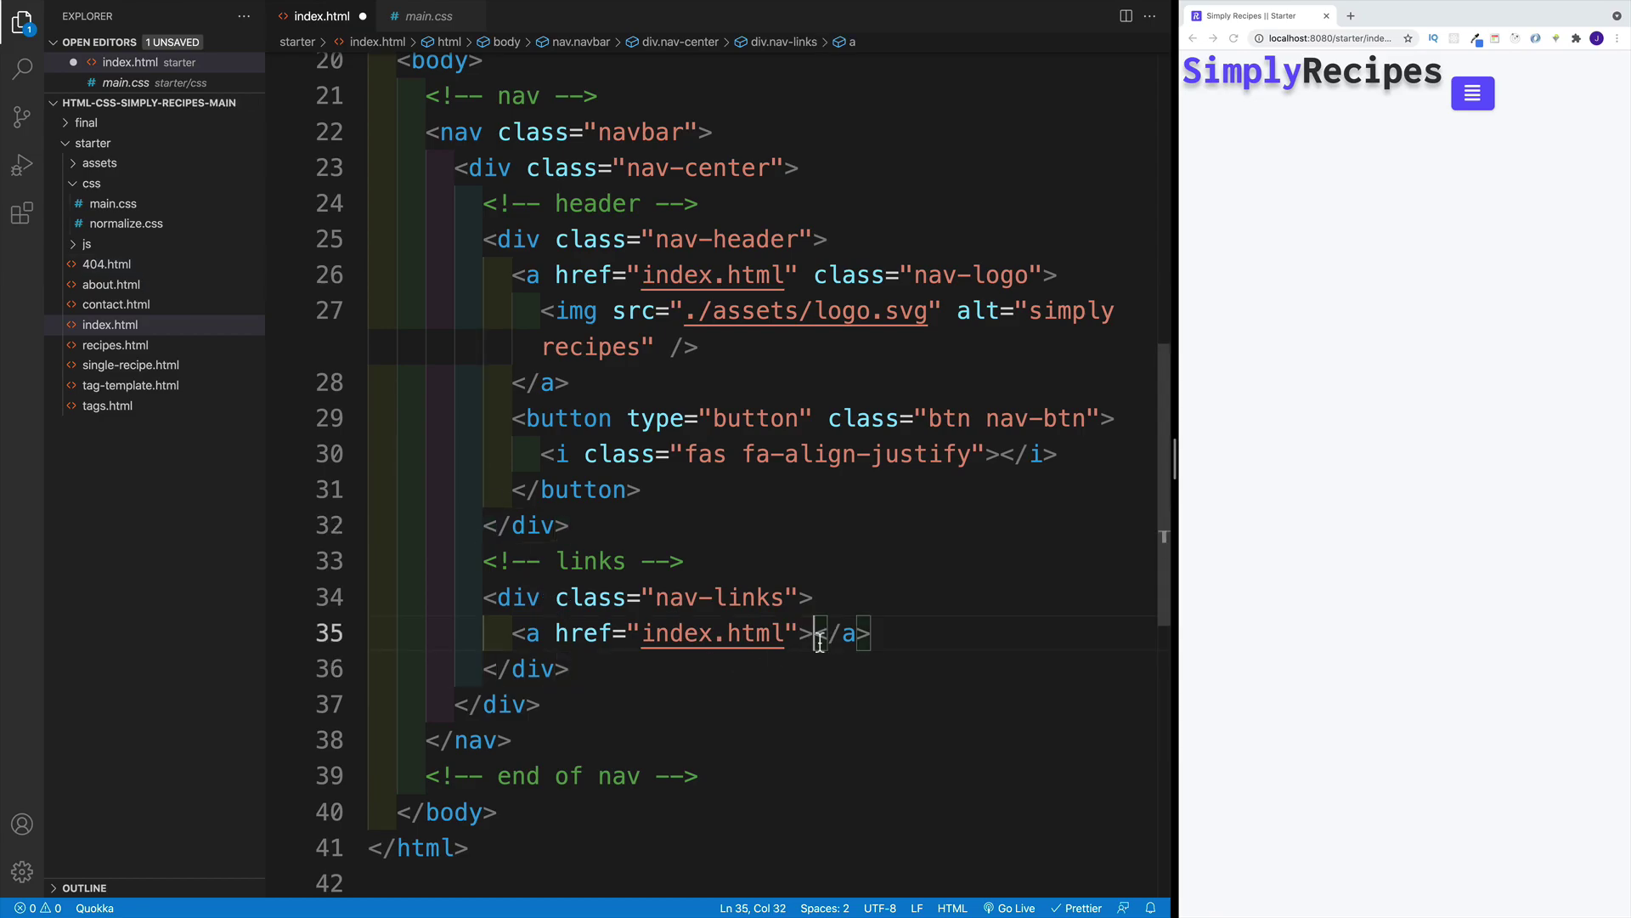
pyautogui.write('home')
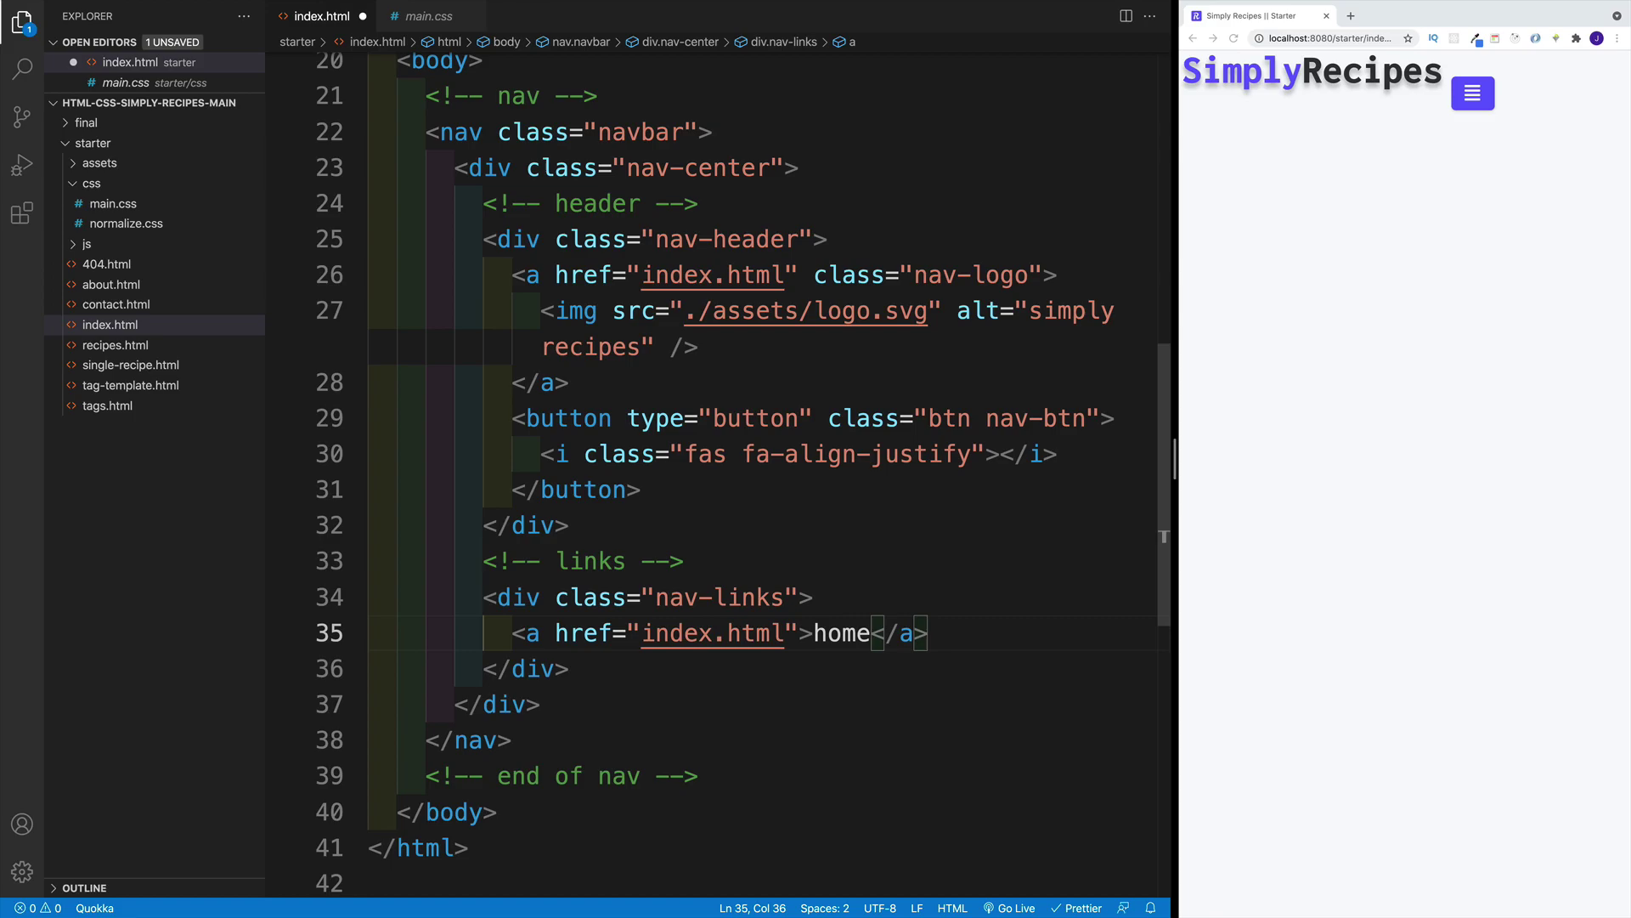
pyautogui.click(799, 634)
pyautogui.write('cl')
pyautogui.press('Return')
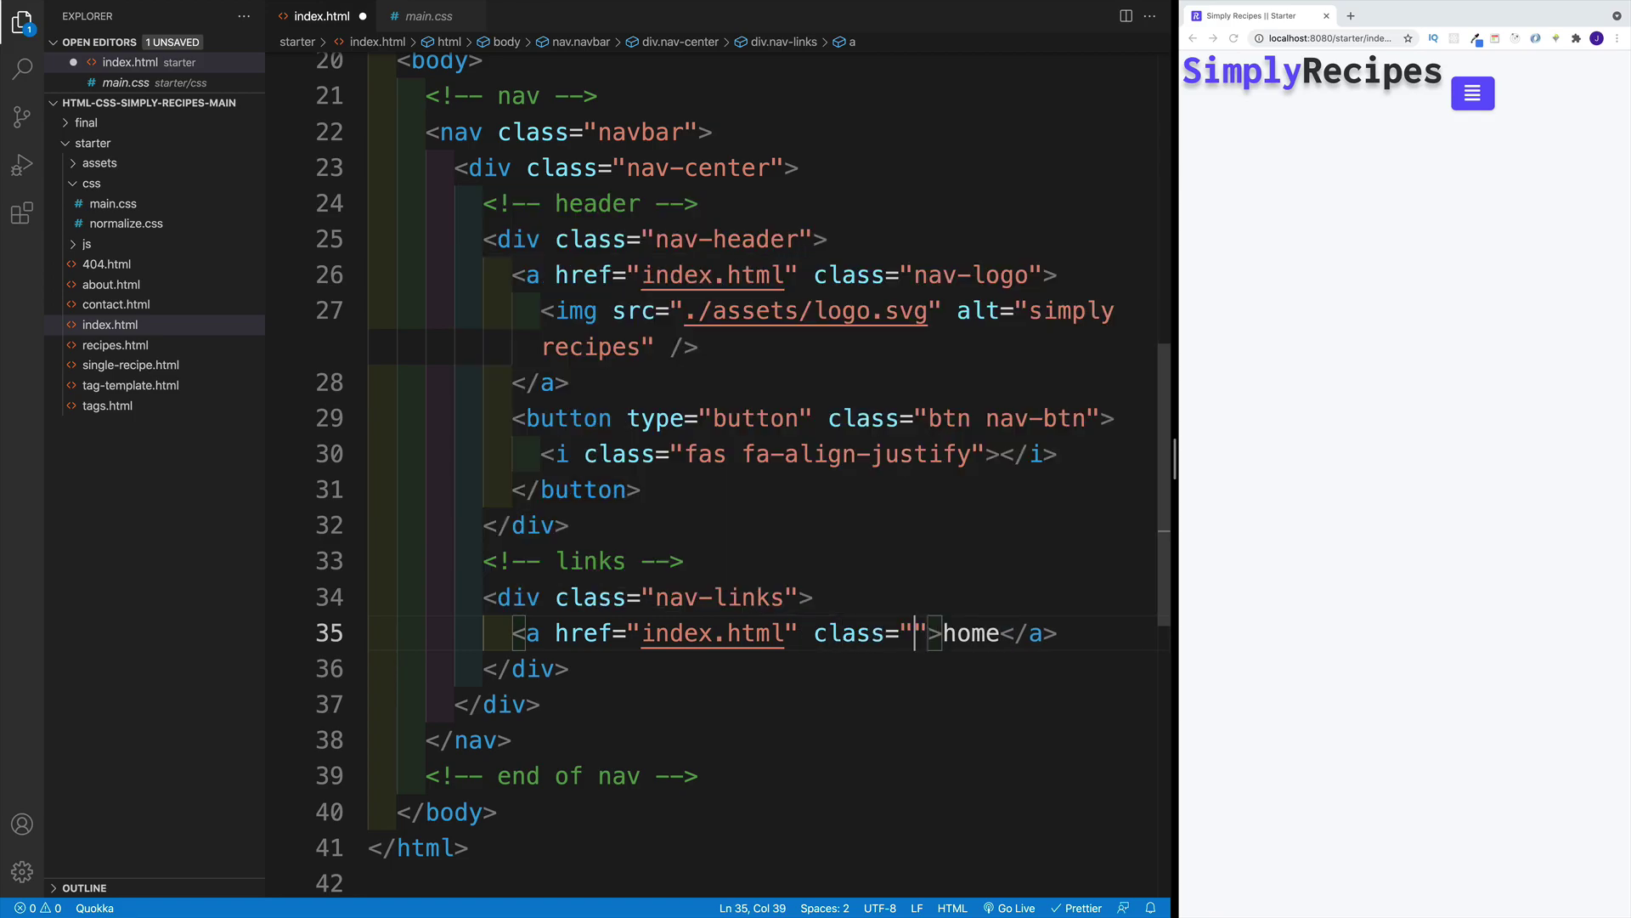
pyautogui.write('nav-link')
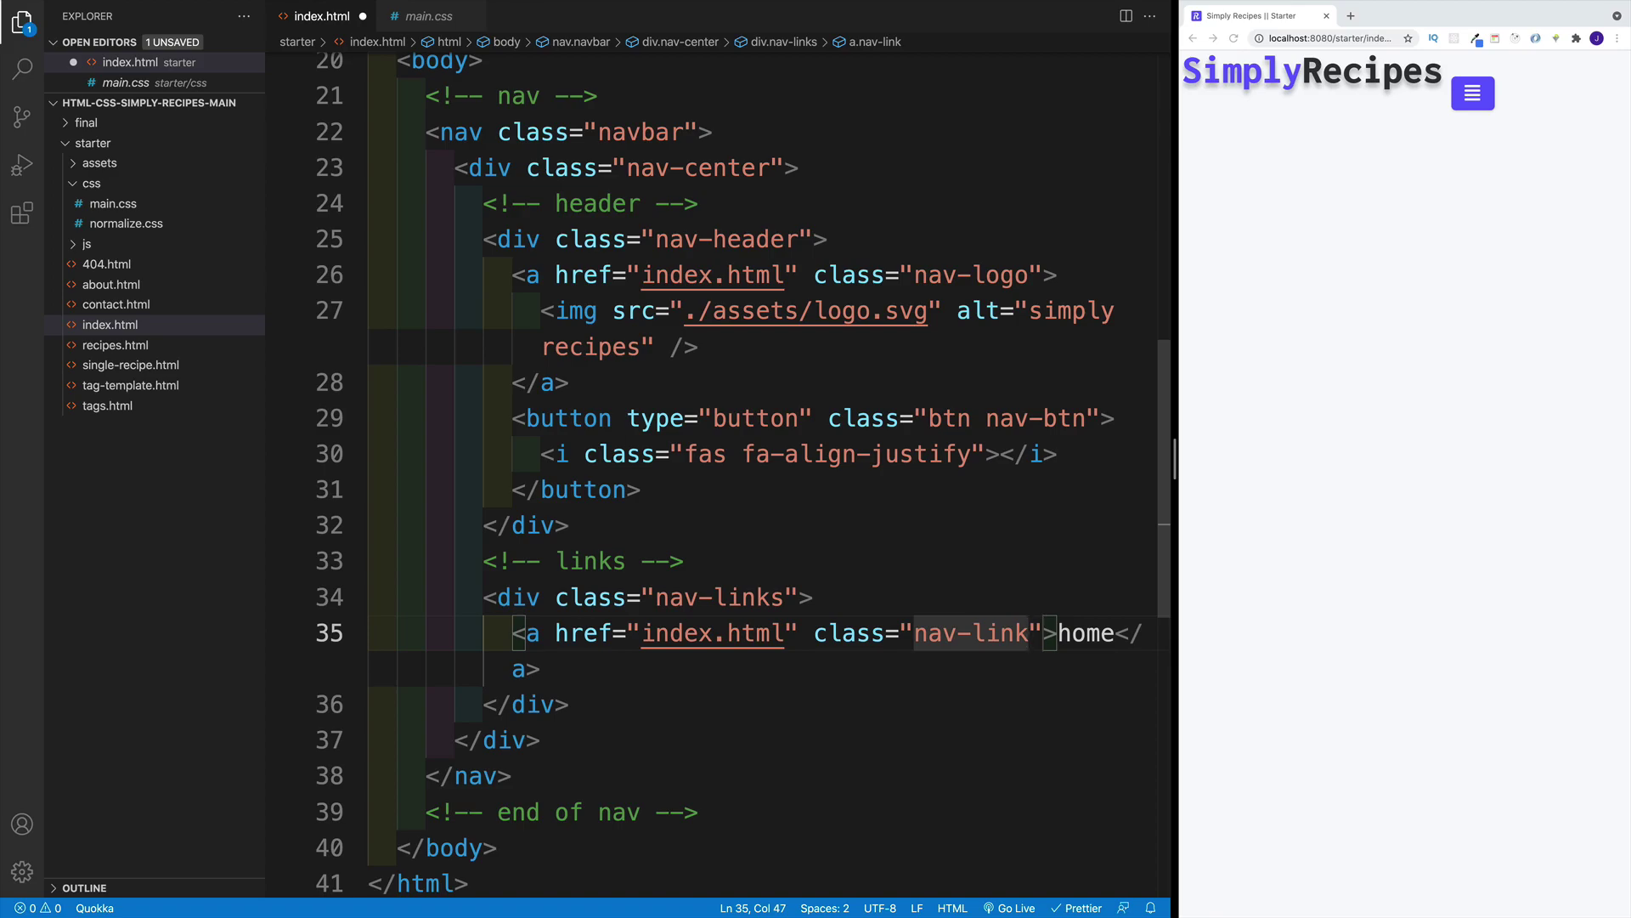
pyautogui.press('End')
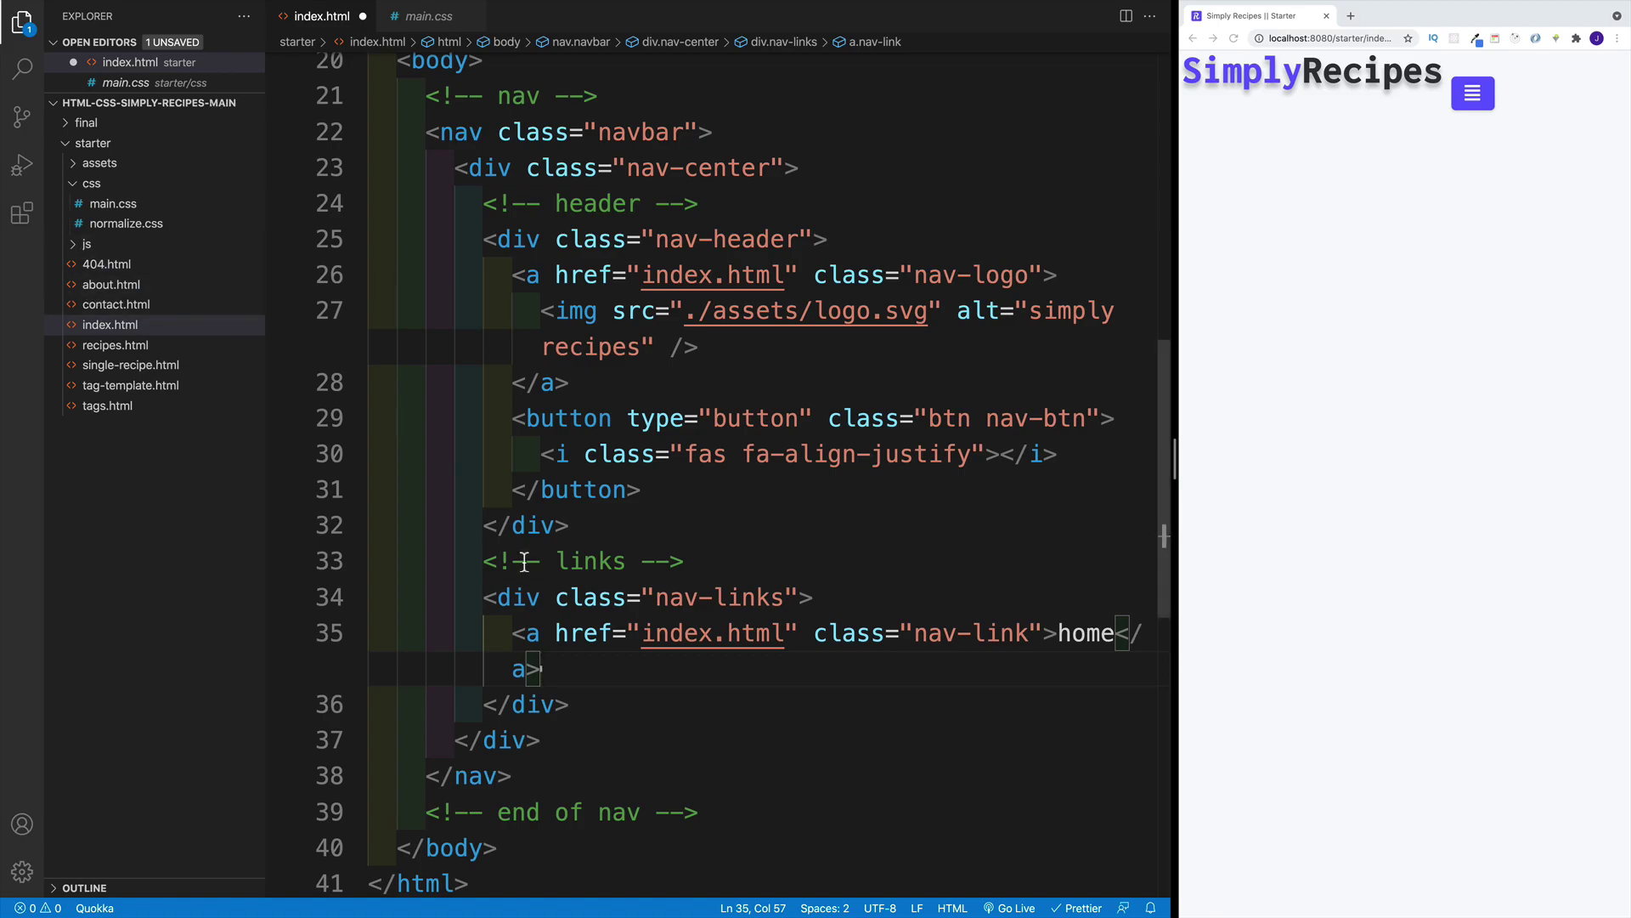
pyautogui.click(570, 634)
# Duplicate the home link line three times and point the second copy to about.html
pyautogui.hotkey('ctrl', 'b')
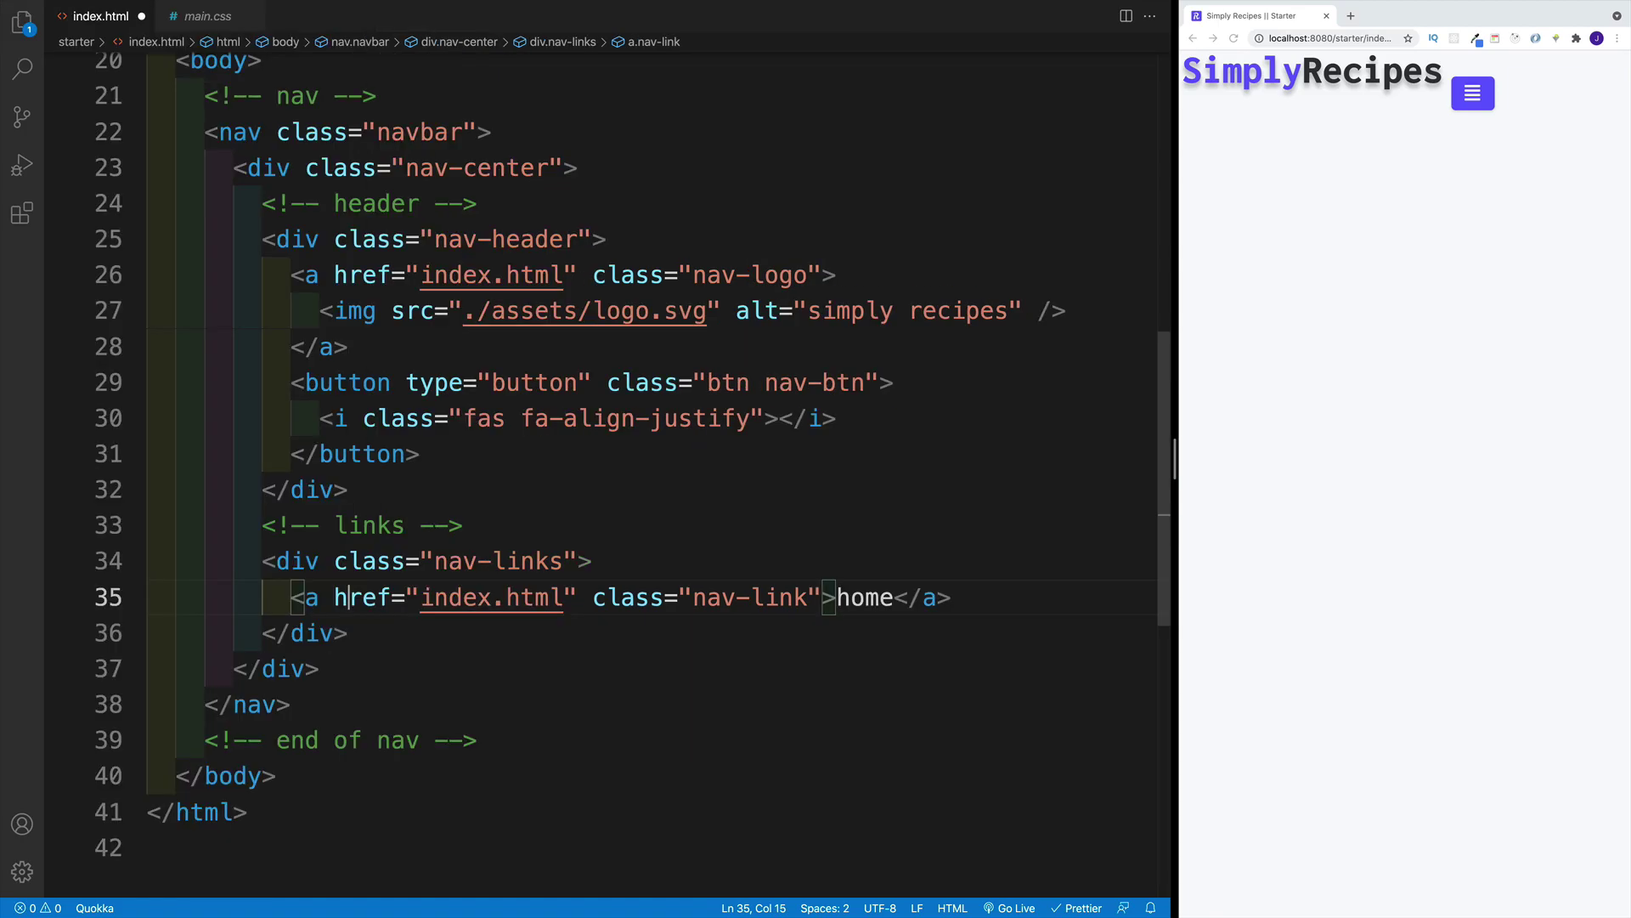
pyautogui.hotkey('shift', 'alt', 'Down')
pyautogui.hotkey('shift', 'alt', 'Down')
pyautogui.hotkey('shift', 'alt', 'Down')
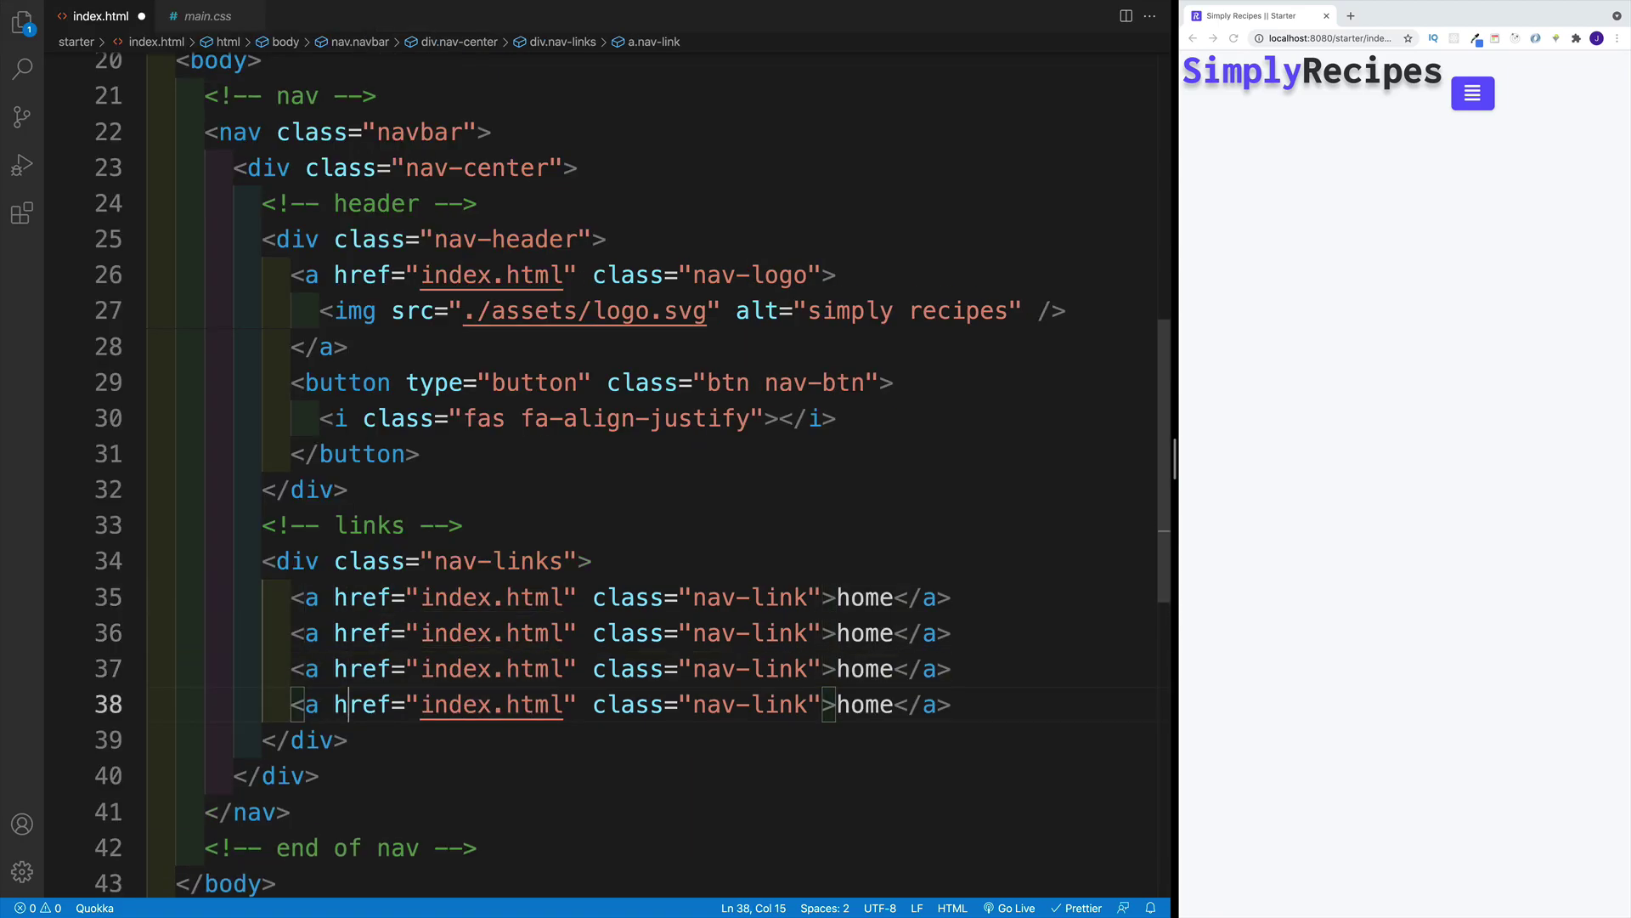
pyautogui.scroll(-1, 591, 583)
pyautogui.click(514, 677)
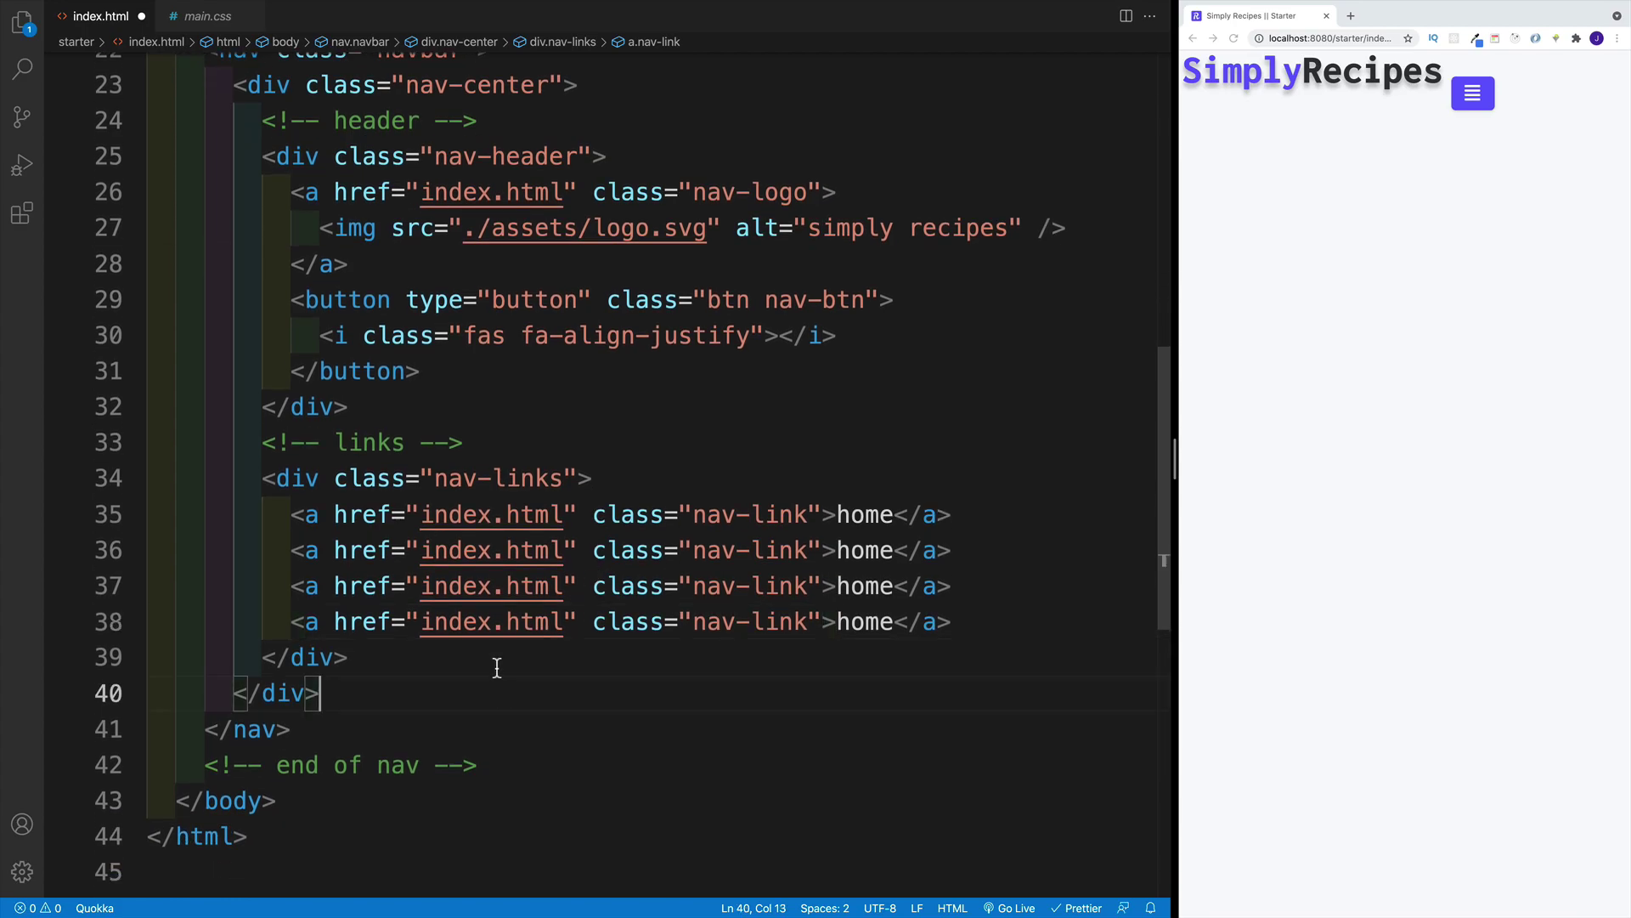
pyautogui.click(492, 550)
pyautogui.press('BackSpace')
pyautogui.press('BackSpace')
pyautogui.press('BackSpace')
pyautogui.press('BackSpace')
pyautogui.press('BackSpace')
pyautogui.write('about')
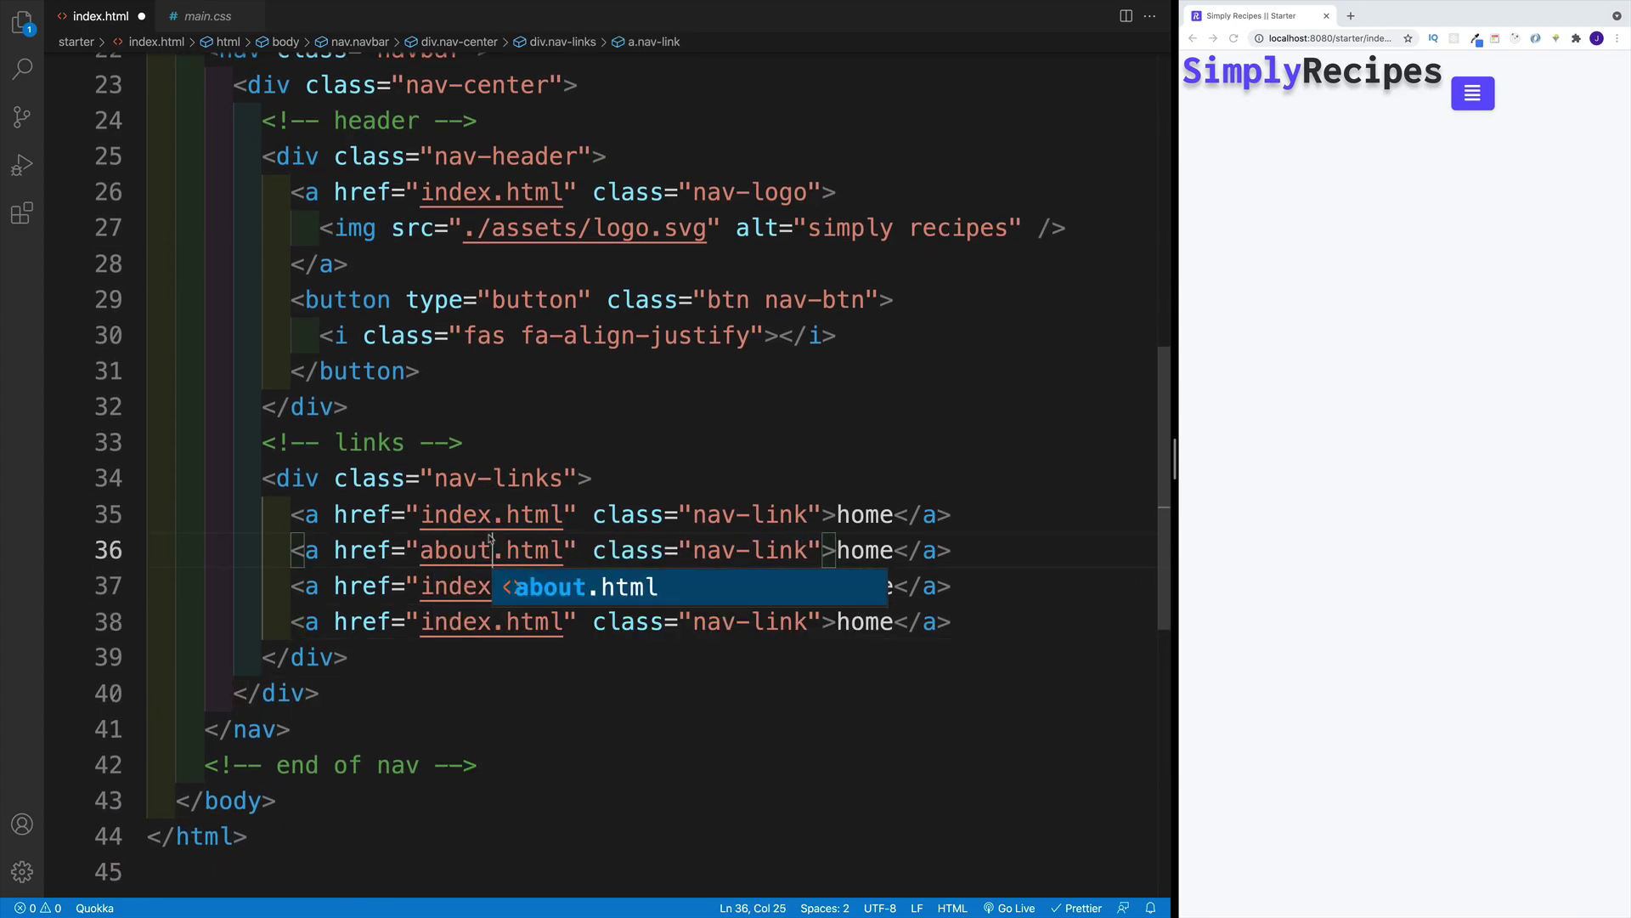
pyautogui.click(567, 442)
# Change the third and fourth link targets to tags.html and recipes.html
pyautogui.click(496, 585)
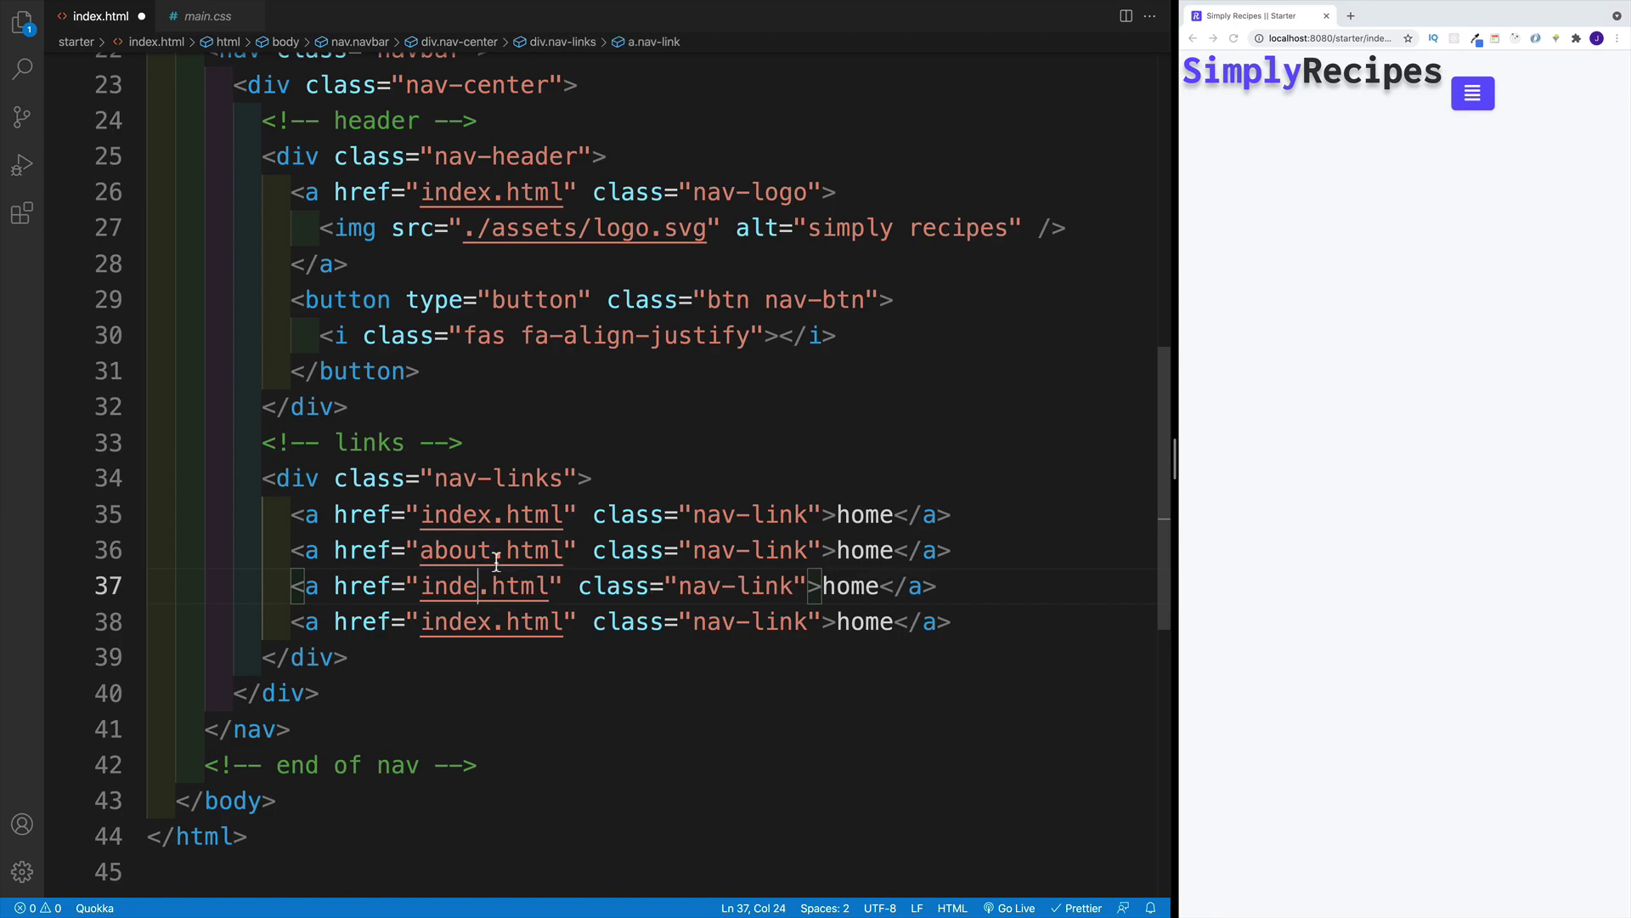
pyautogui.press('BackSpace')
pyautogui.press('BackSpace')
pyautogui.press('BackSpace')
pyautogui.write('tags')
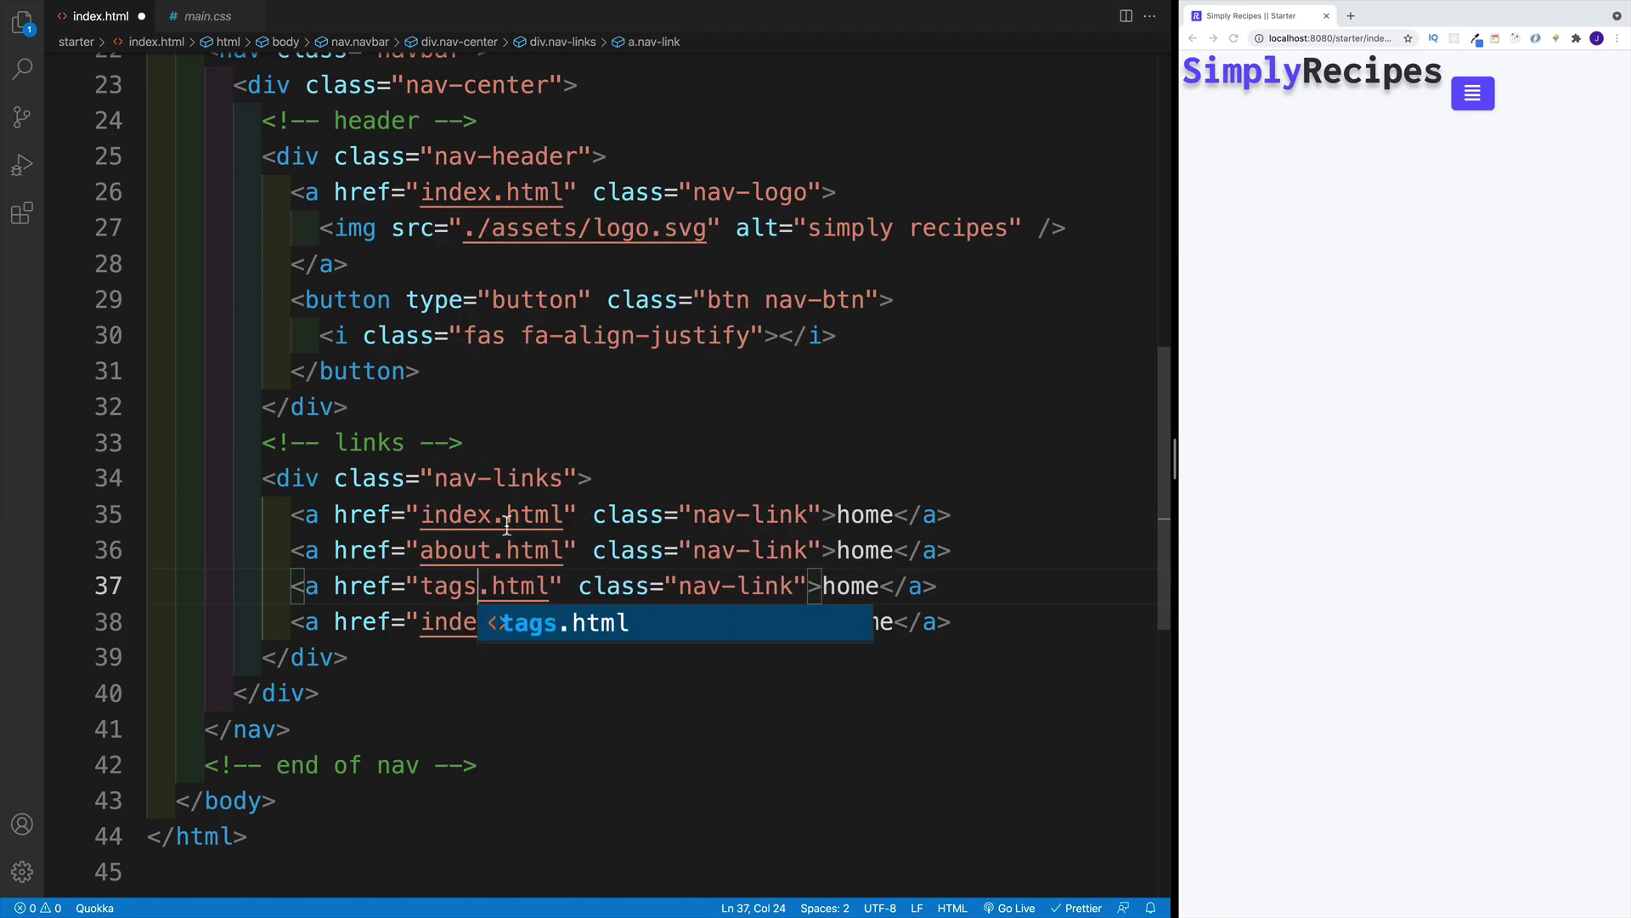
pyautogui.click(583, 478)
pyautogui.click(494, 621)
pyautogui.press('BackSpace')
pyautogui.press('BackSpace')
pyautogui.press('BackSpace')
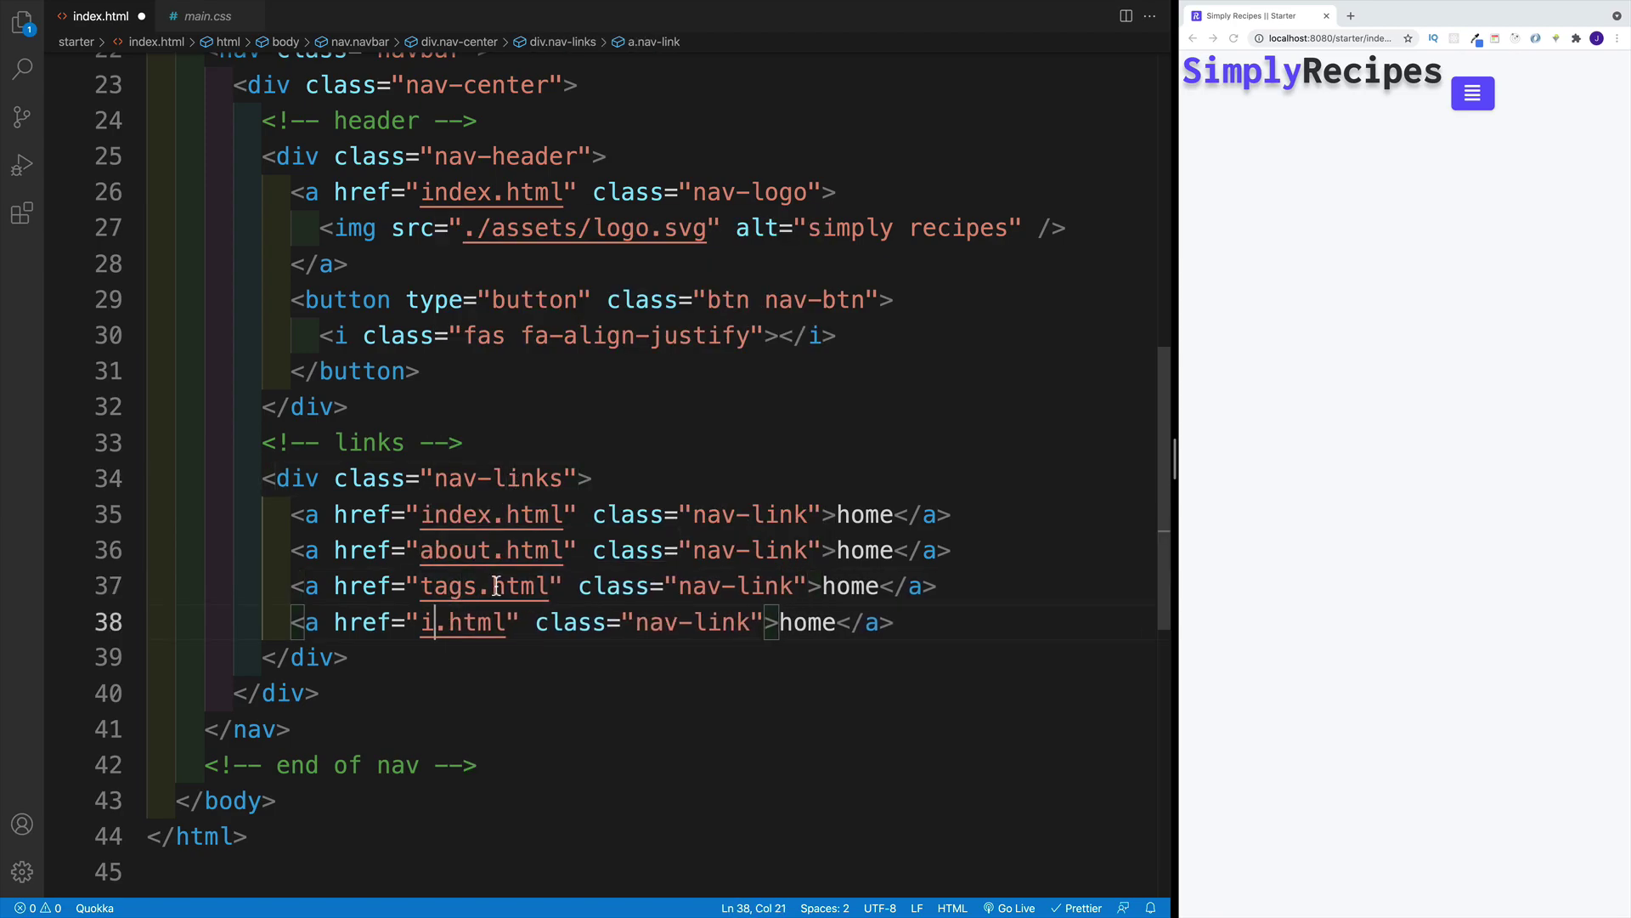
pyautogui.write('recipes')
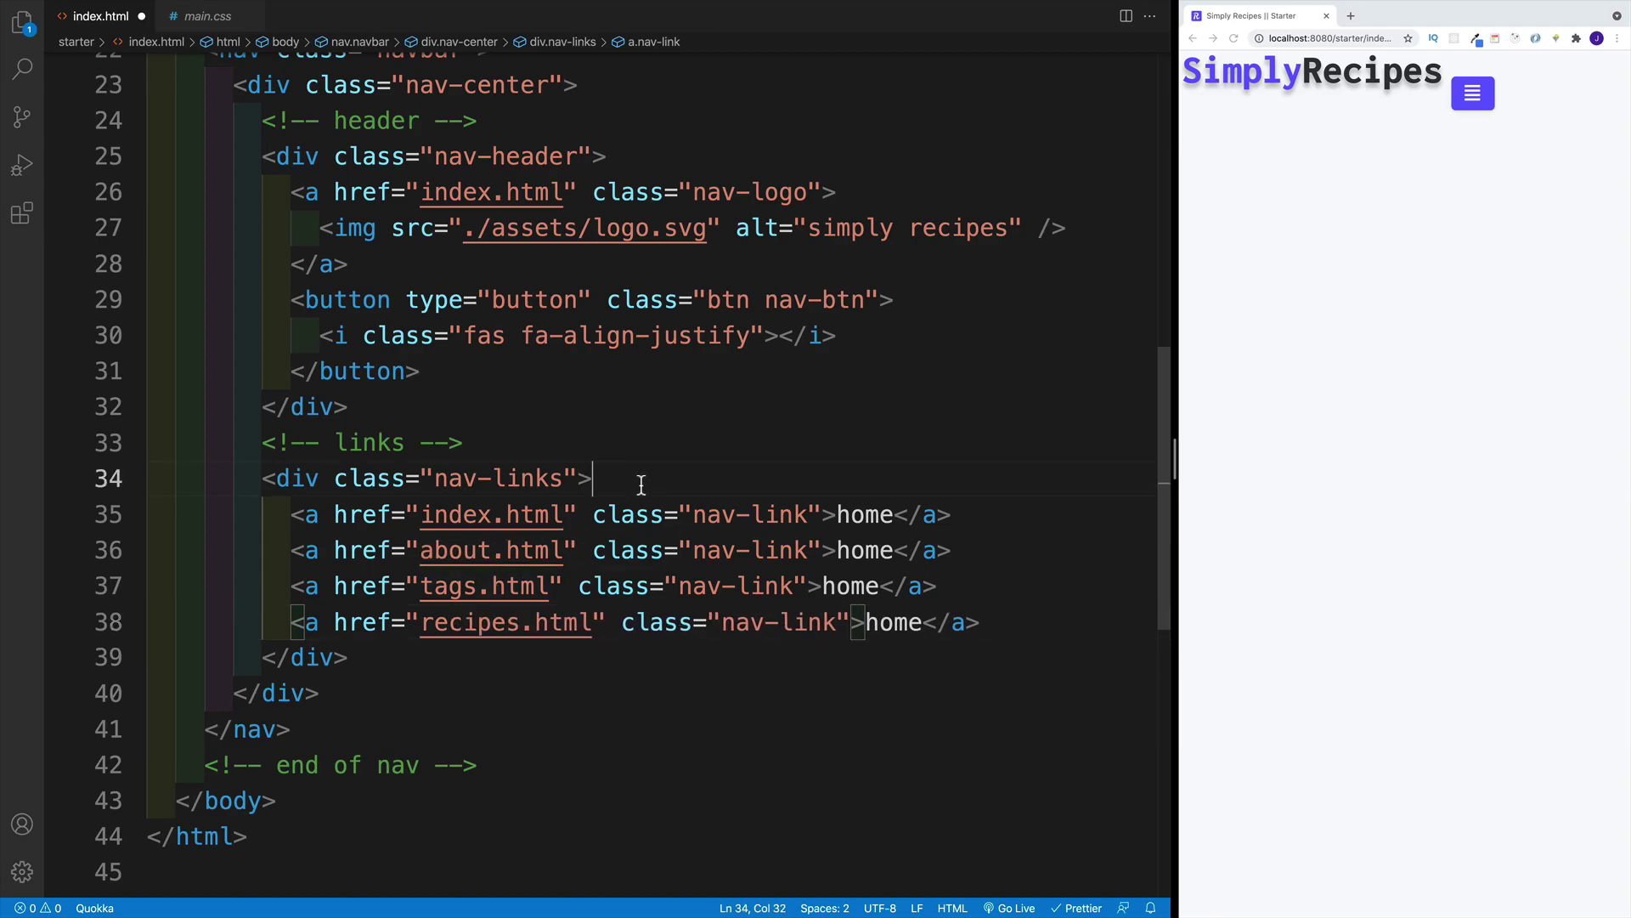
pyautogui.click(621, 477)
# Select the 'home' label in the second link
pyautogui.click(612, 523)
pyautogui.click(765, 693)
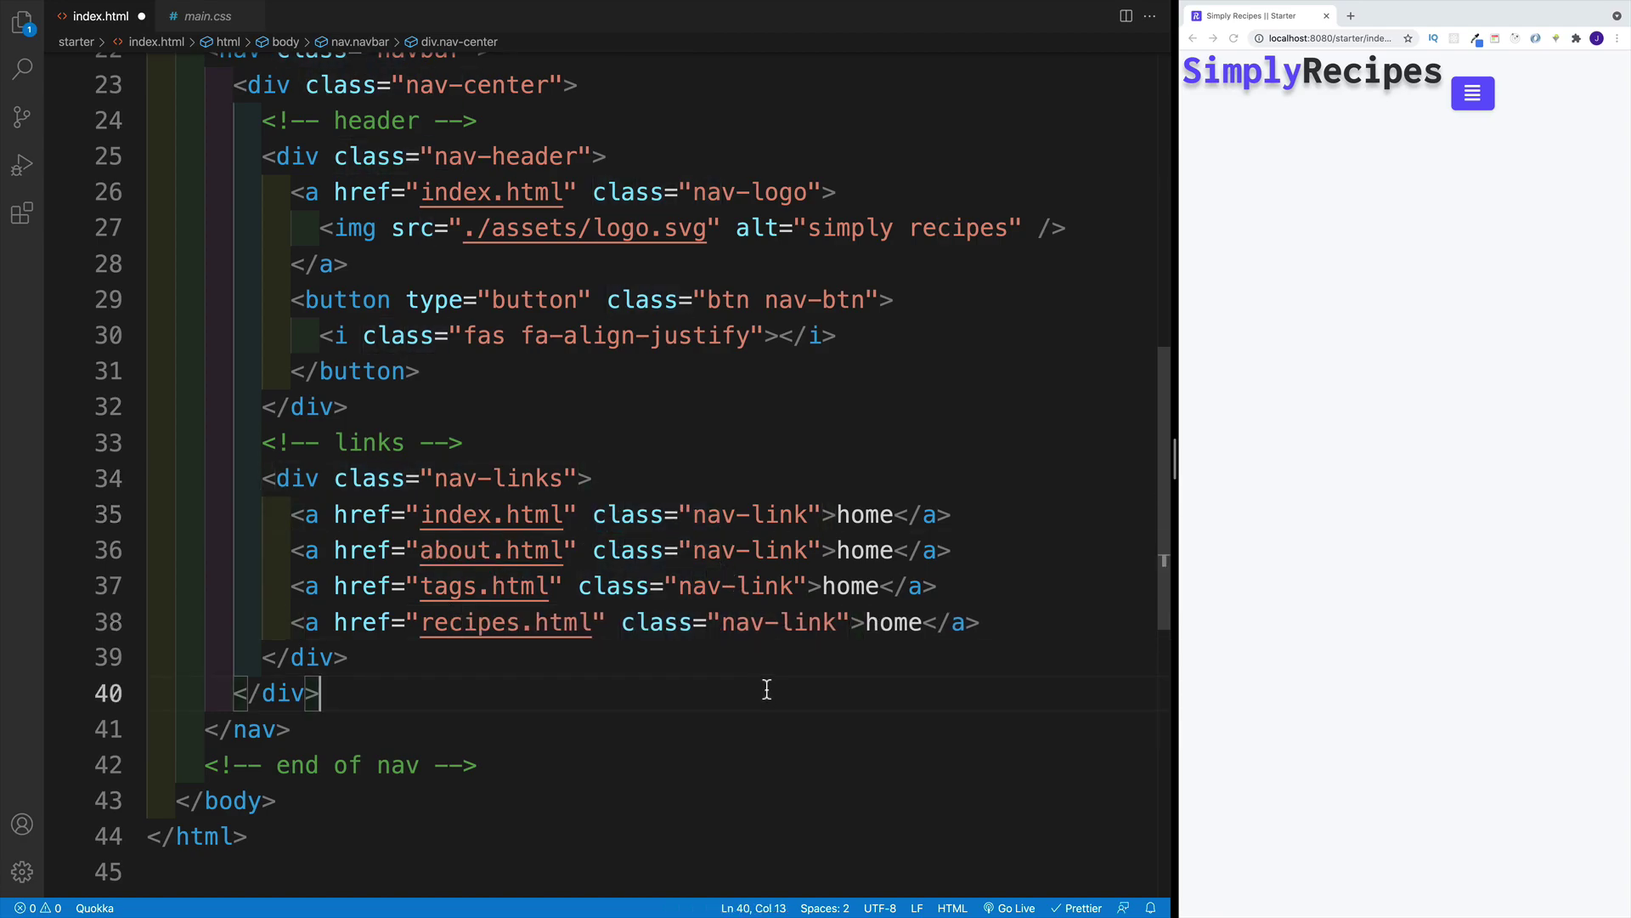
pyautogui.scroll(-1, 770, 466)
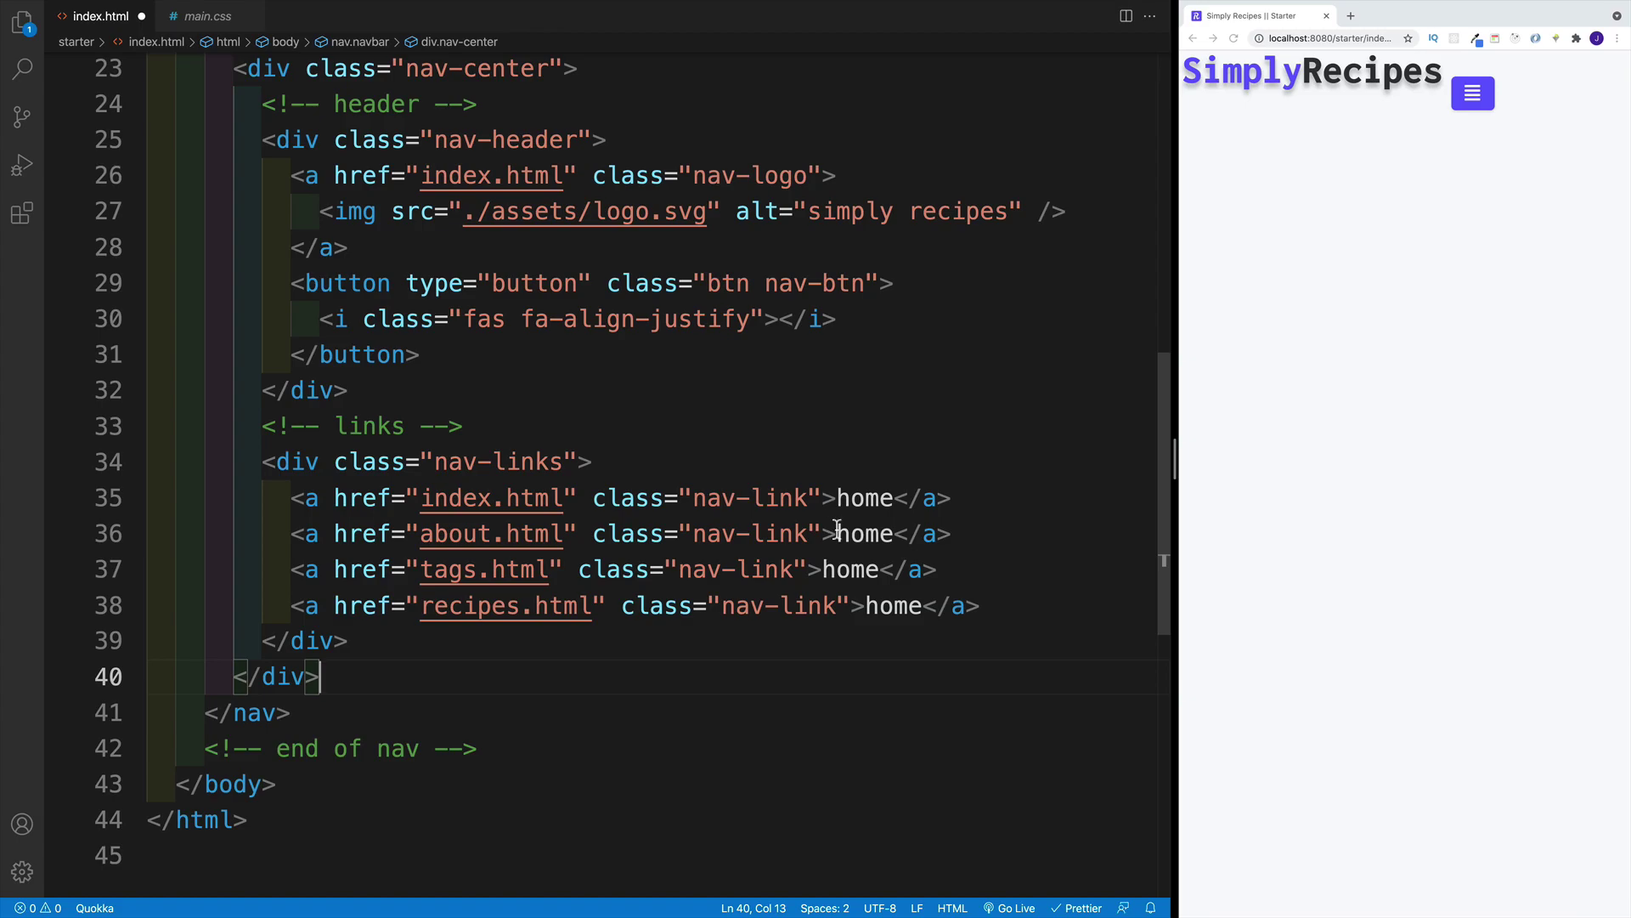
pyautogui.click(899, 535)
pyautogui.doubleClick(899, 536)
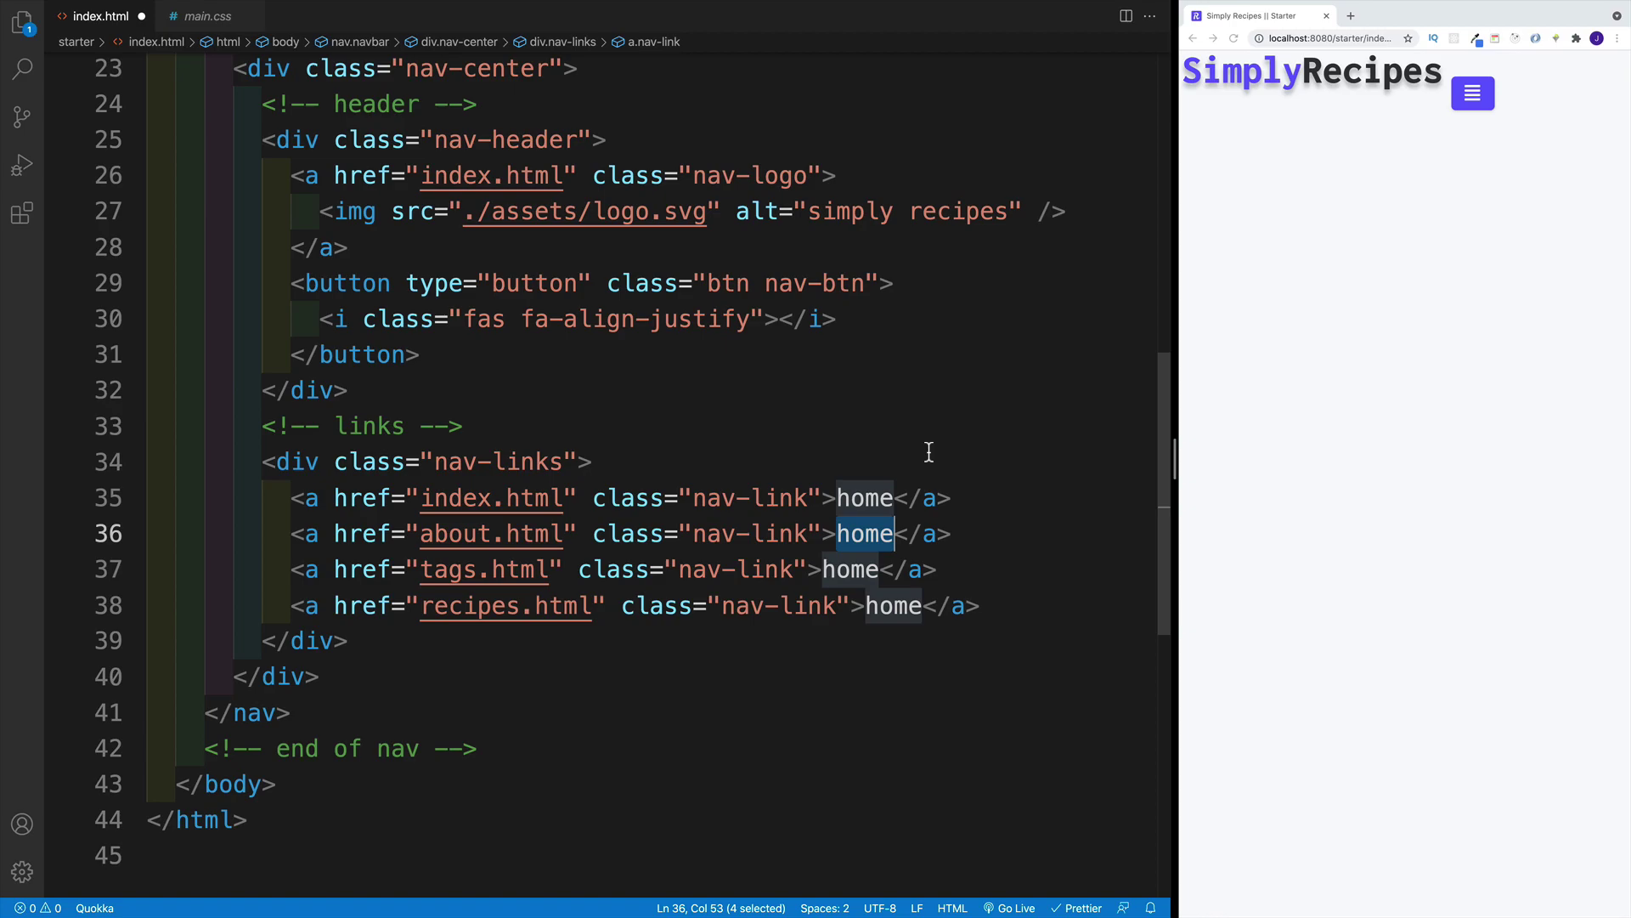
# Clear the three duplicated home labels, then label the second and third links about and tags
pyautogui.hotkey('ctrl', 'd')
pyautogui.hotkey('ctrl', 'd')
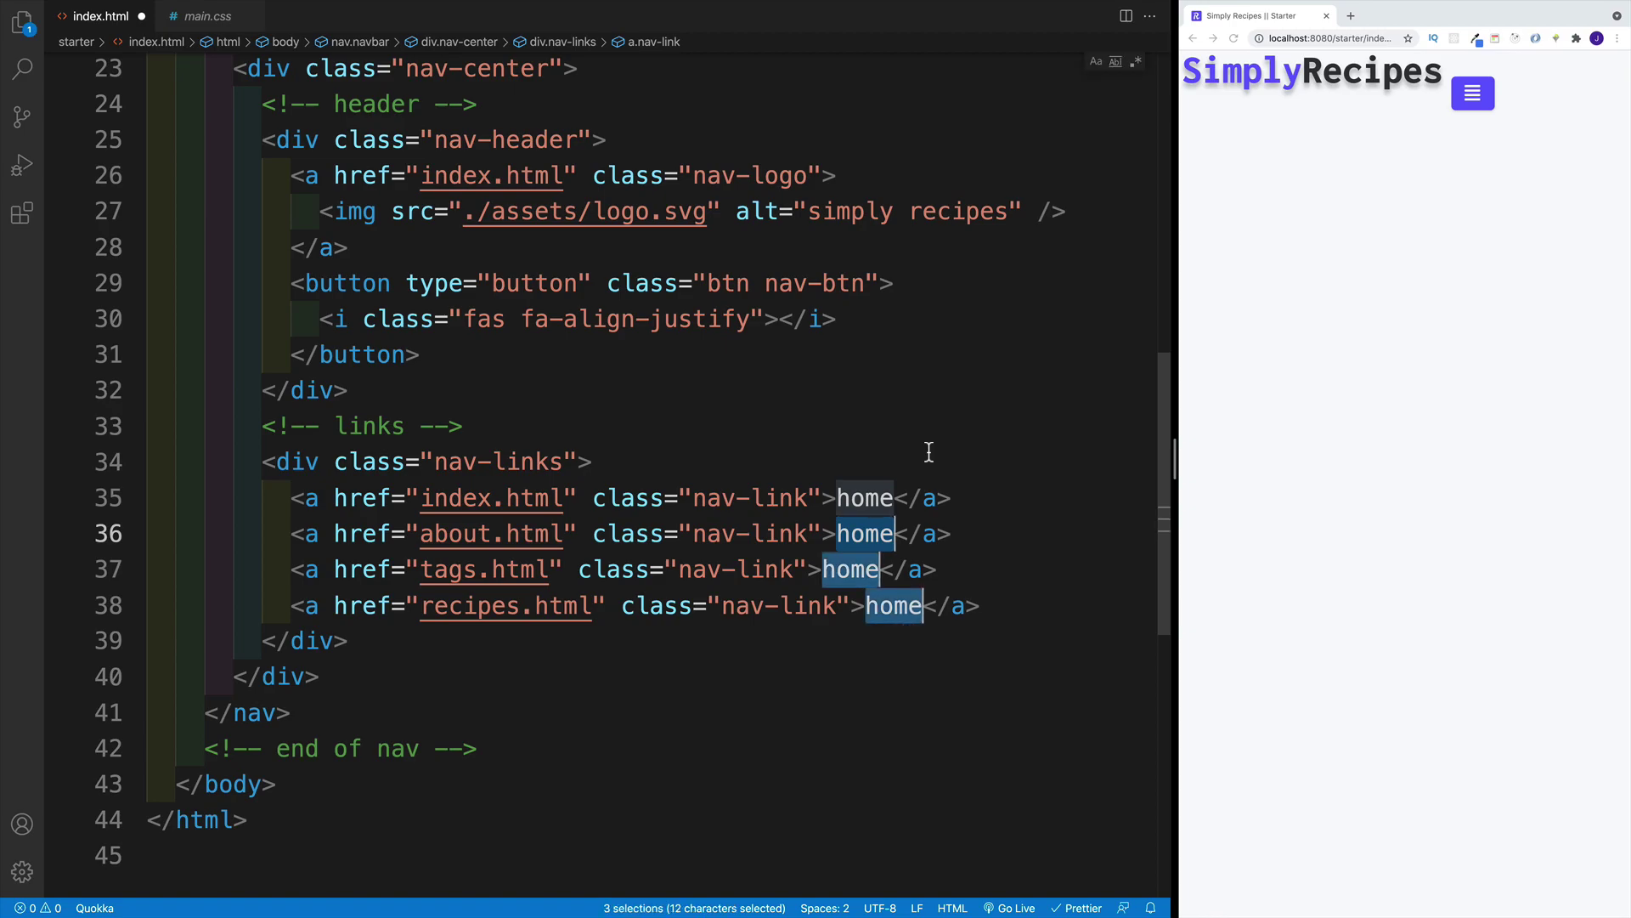
pyautogui.press('BackSpace')
pyautogui.click(870, 718)
pyautogui.click(841, 536)
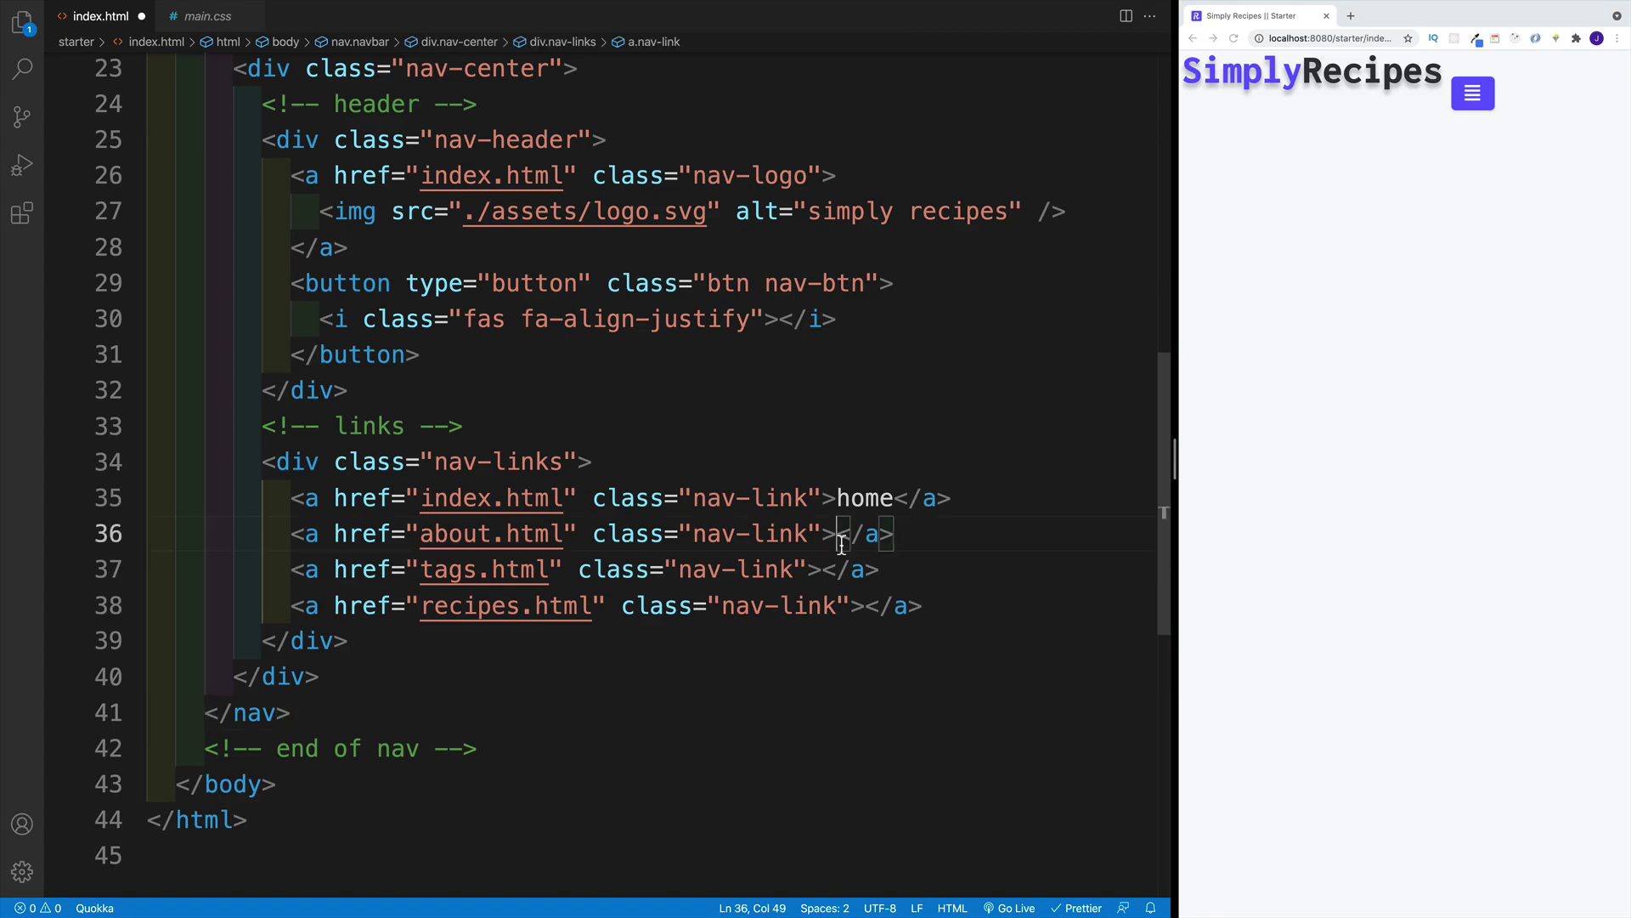
pyautogui.write('about')
pyautogui.press('Down')
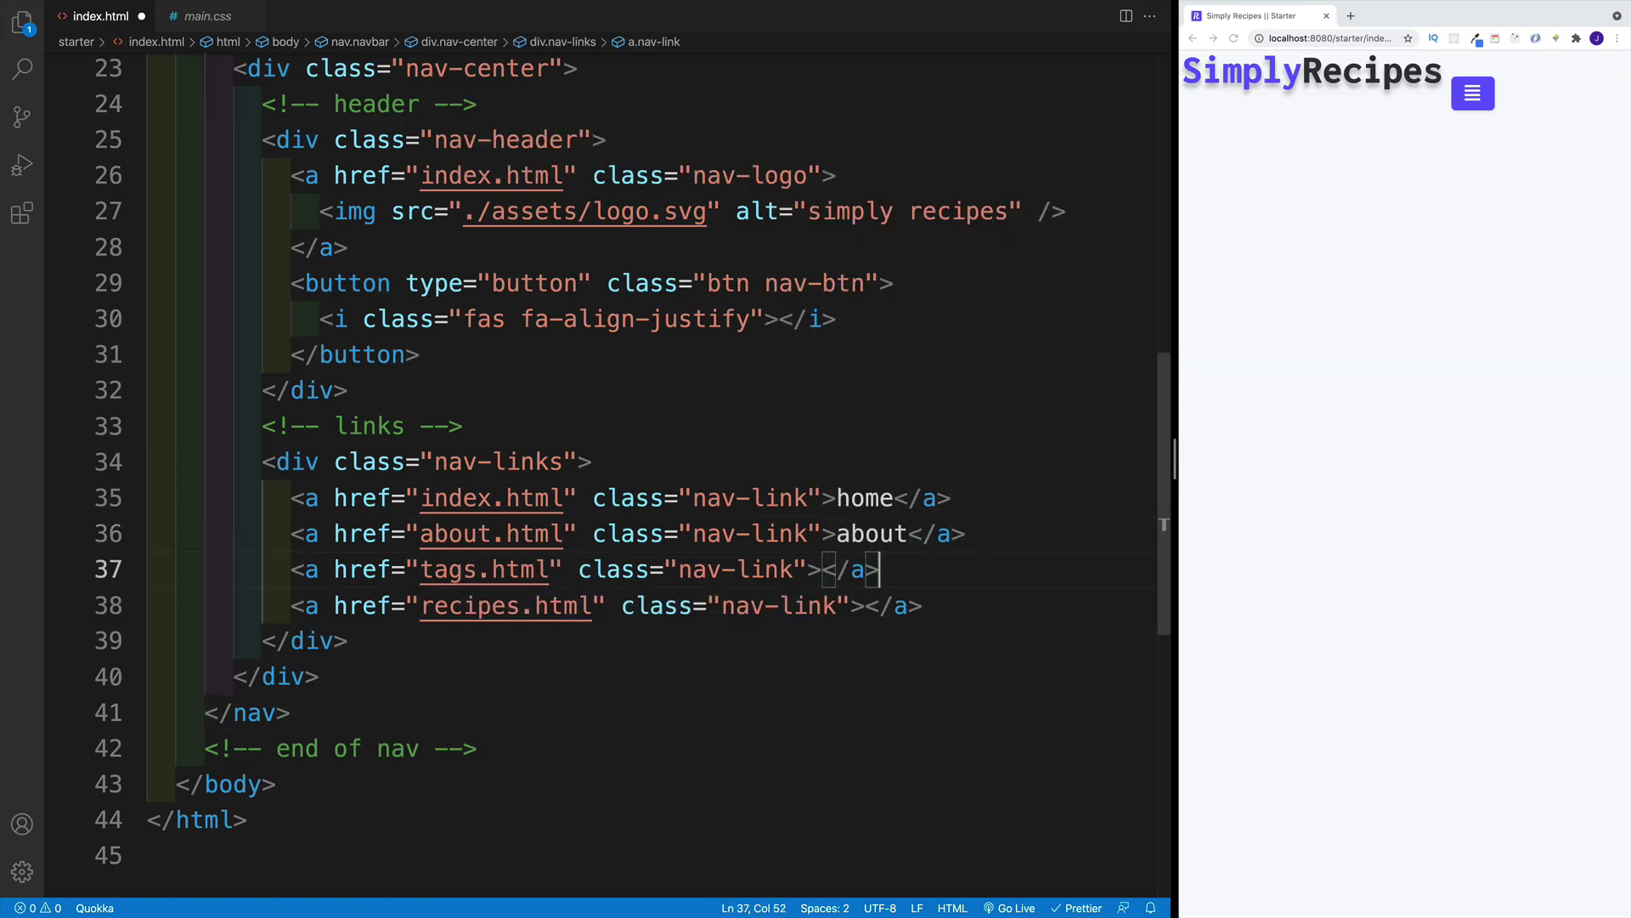
pyautogui.press('Left')
pyautogui.press('Left')
pyautogui.press('Left')
pyautogui.press('Left')
pyautogui.write('tags')
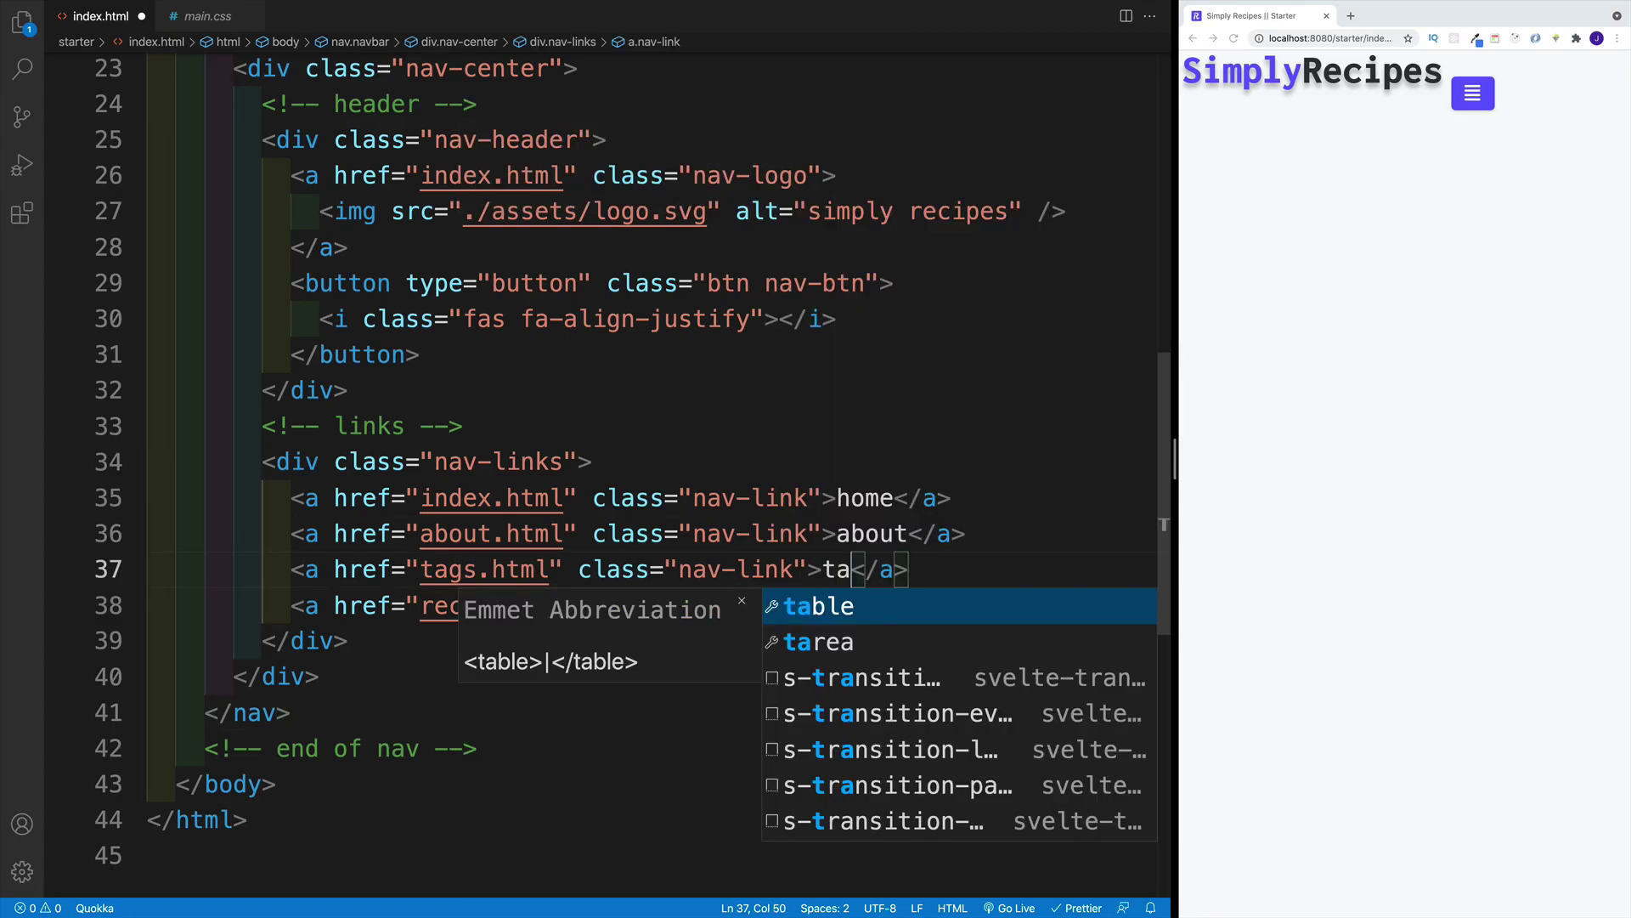
pyautogui.write('gs')
# Label the fourth link recipes, save, and start a new line below it
pyautogui.click(862, 610)
pyautogui.write('recip')
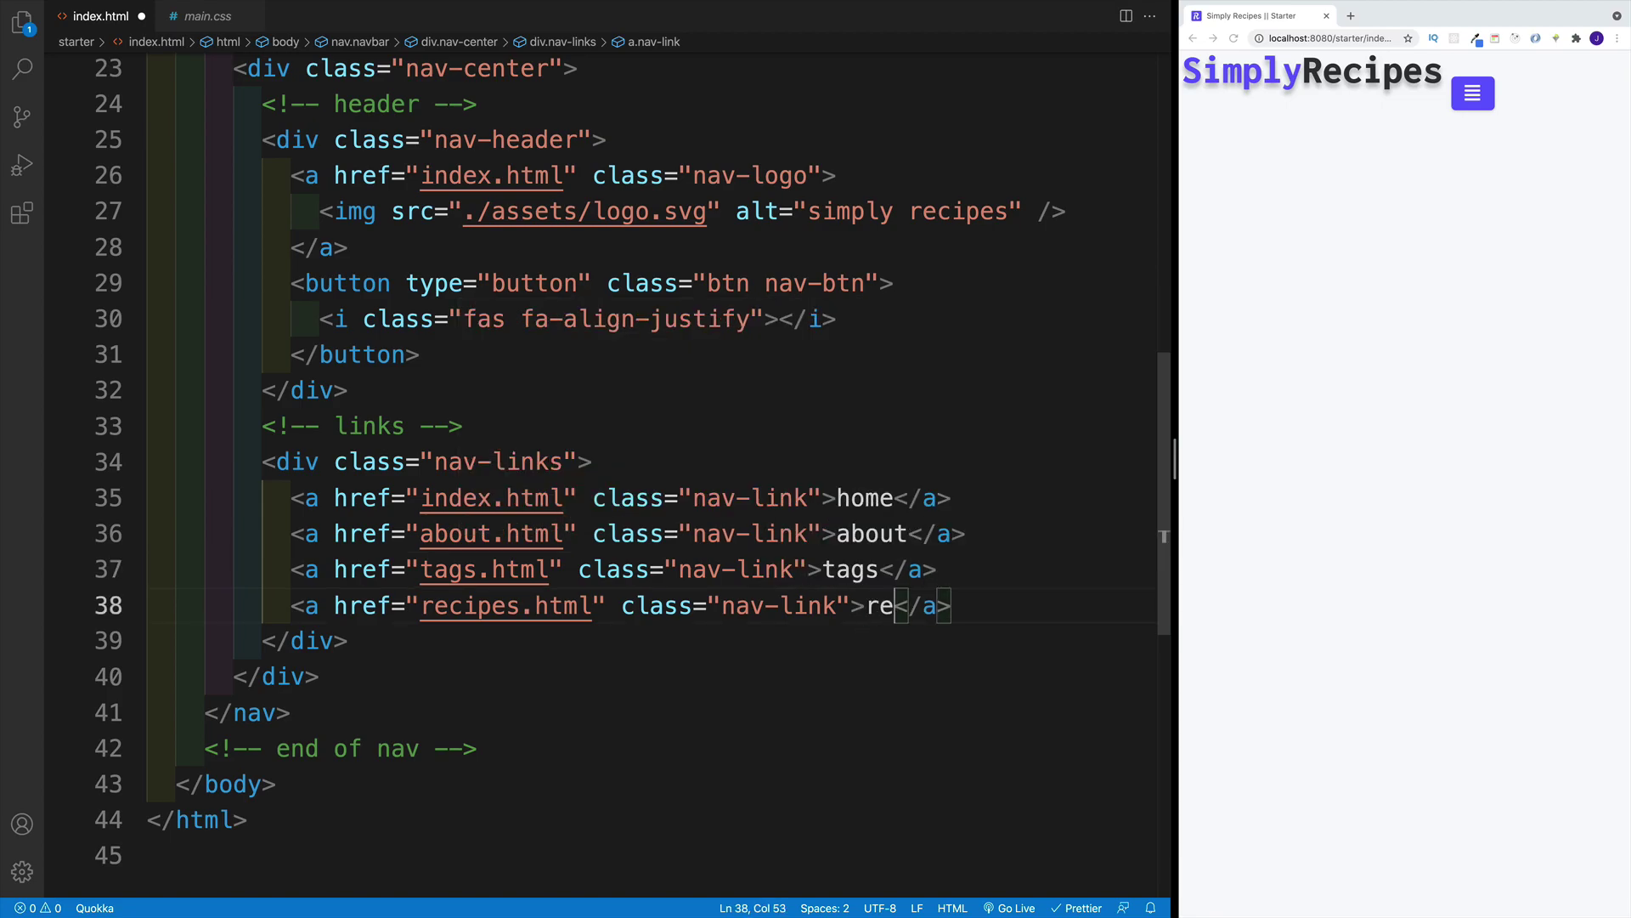
pyautogui.write('es')
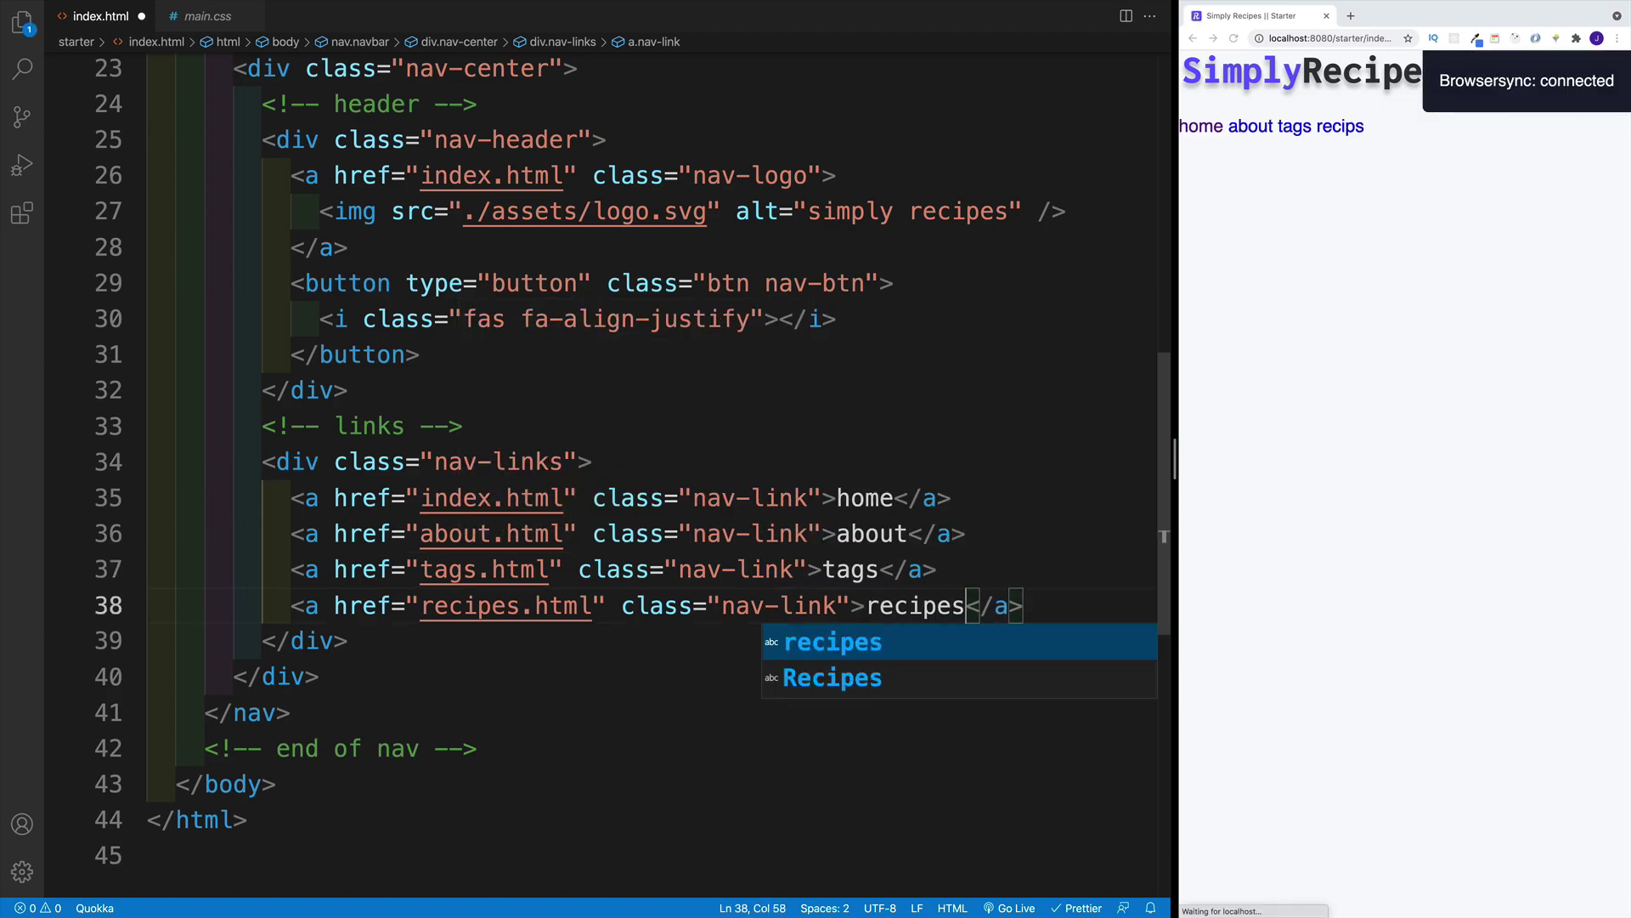
pyautogui.hotkey('ctrl', 's')
pyautogui.click(319, 678)
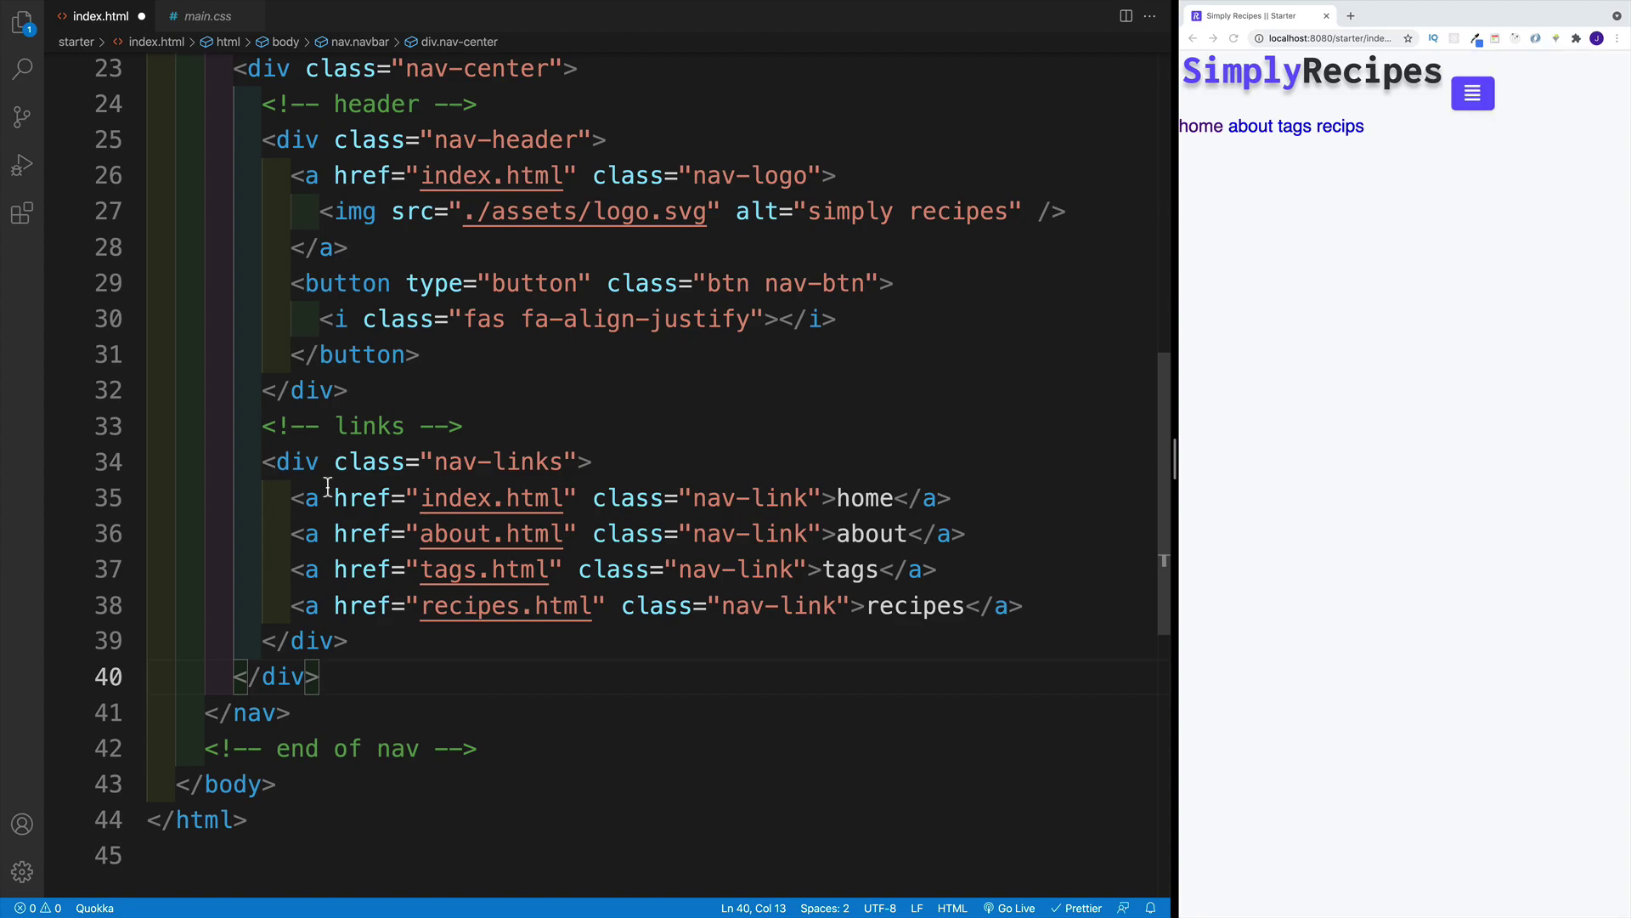
pyautogui.click(1033, 608)
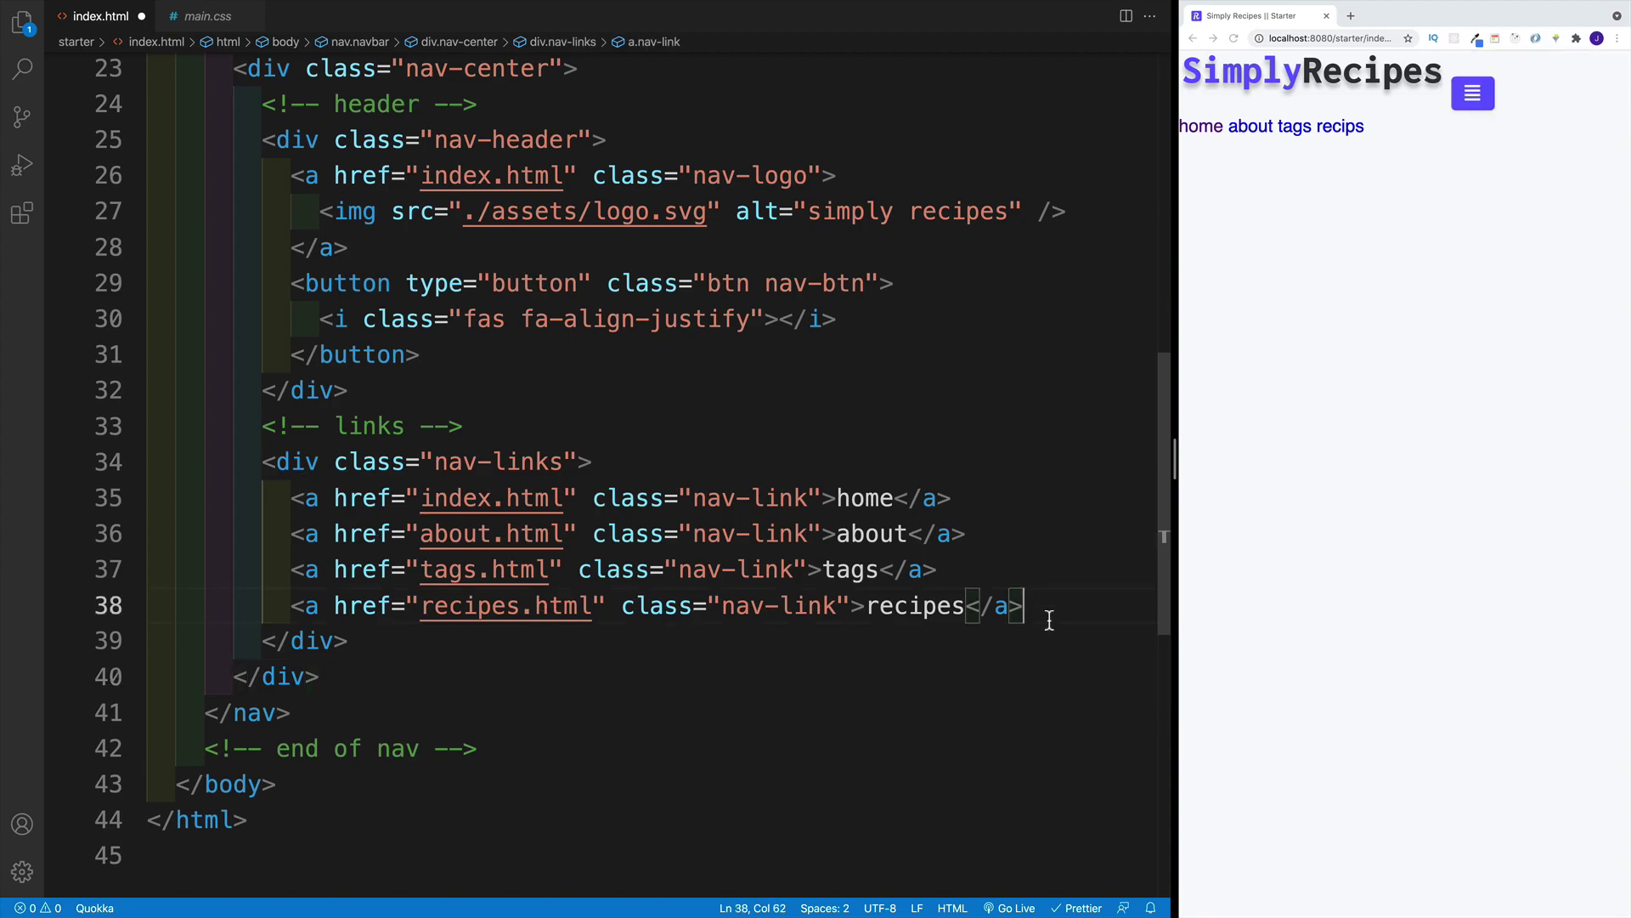
pyautogui.press('Return')
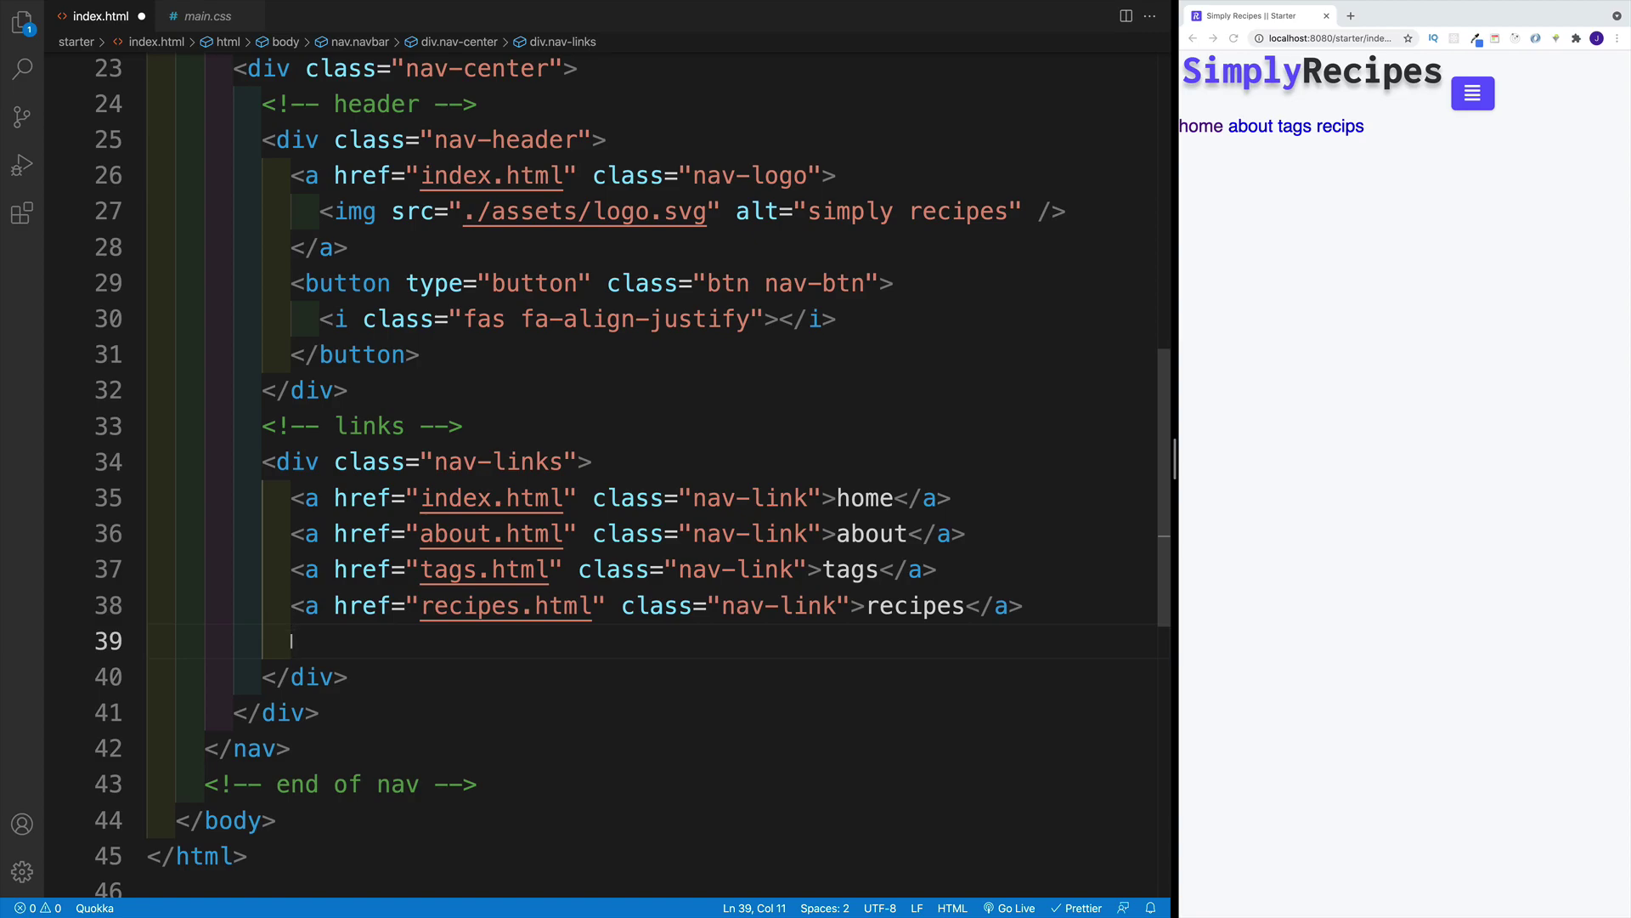
pyautogui.write('o')
# Add a nav-link contact-link div with a btn link to contact.html labelled contact, and save
pyautogui.press('BackSpace')
pyautogui.write('.')
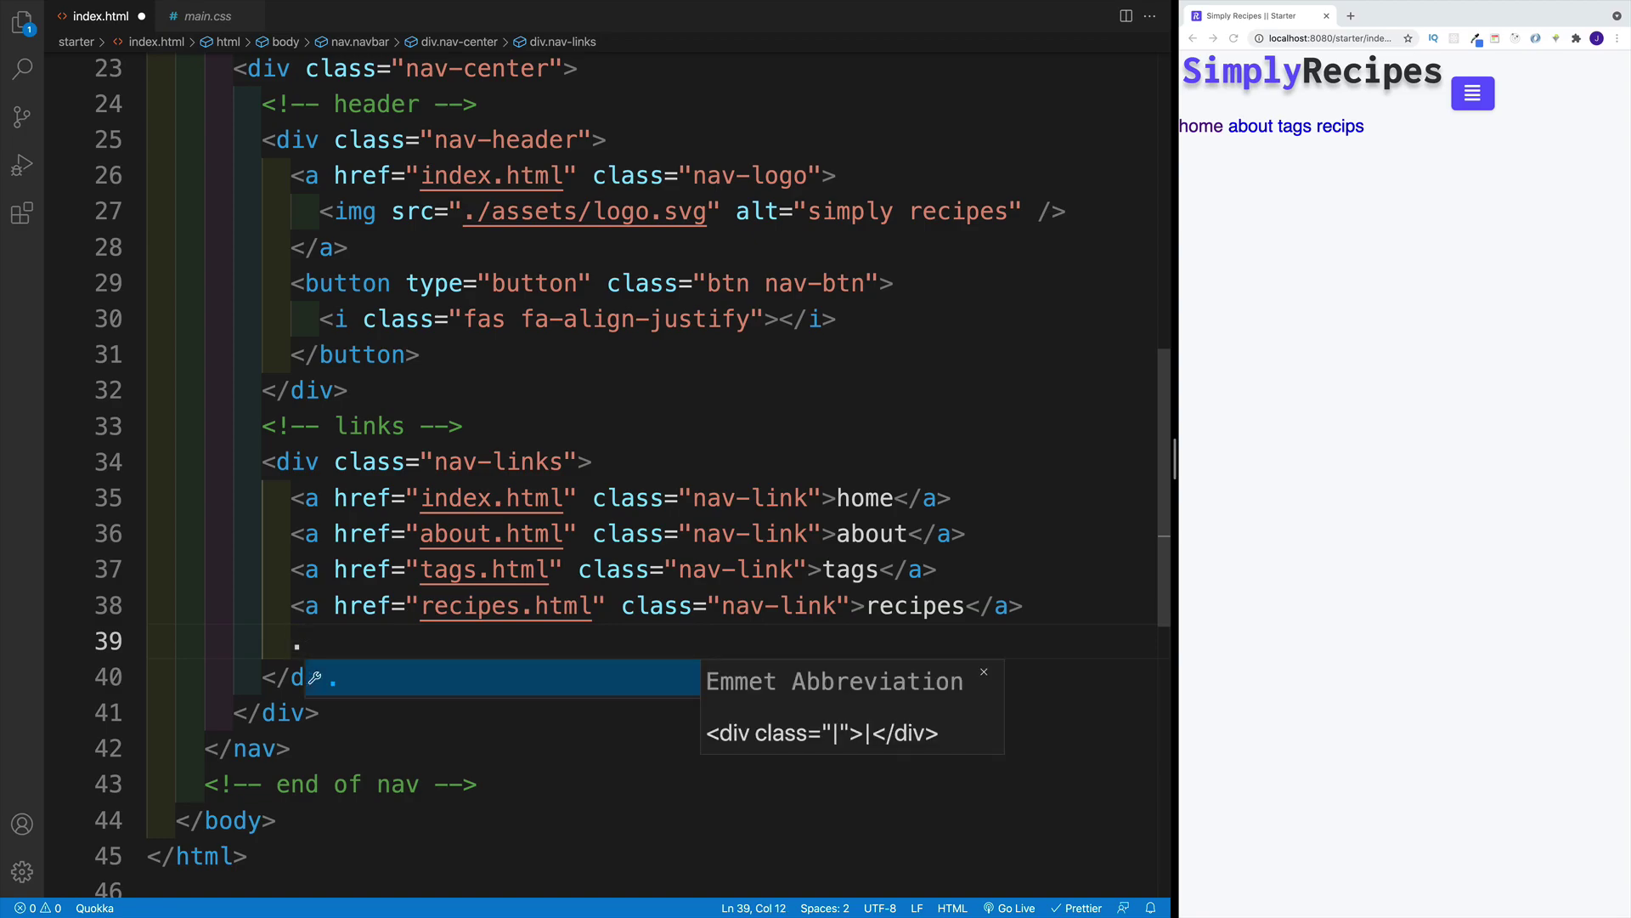
pyautogui.write('nav-link.')
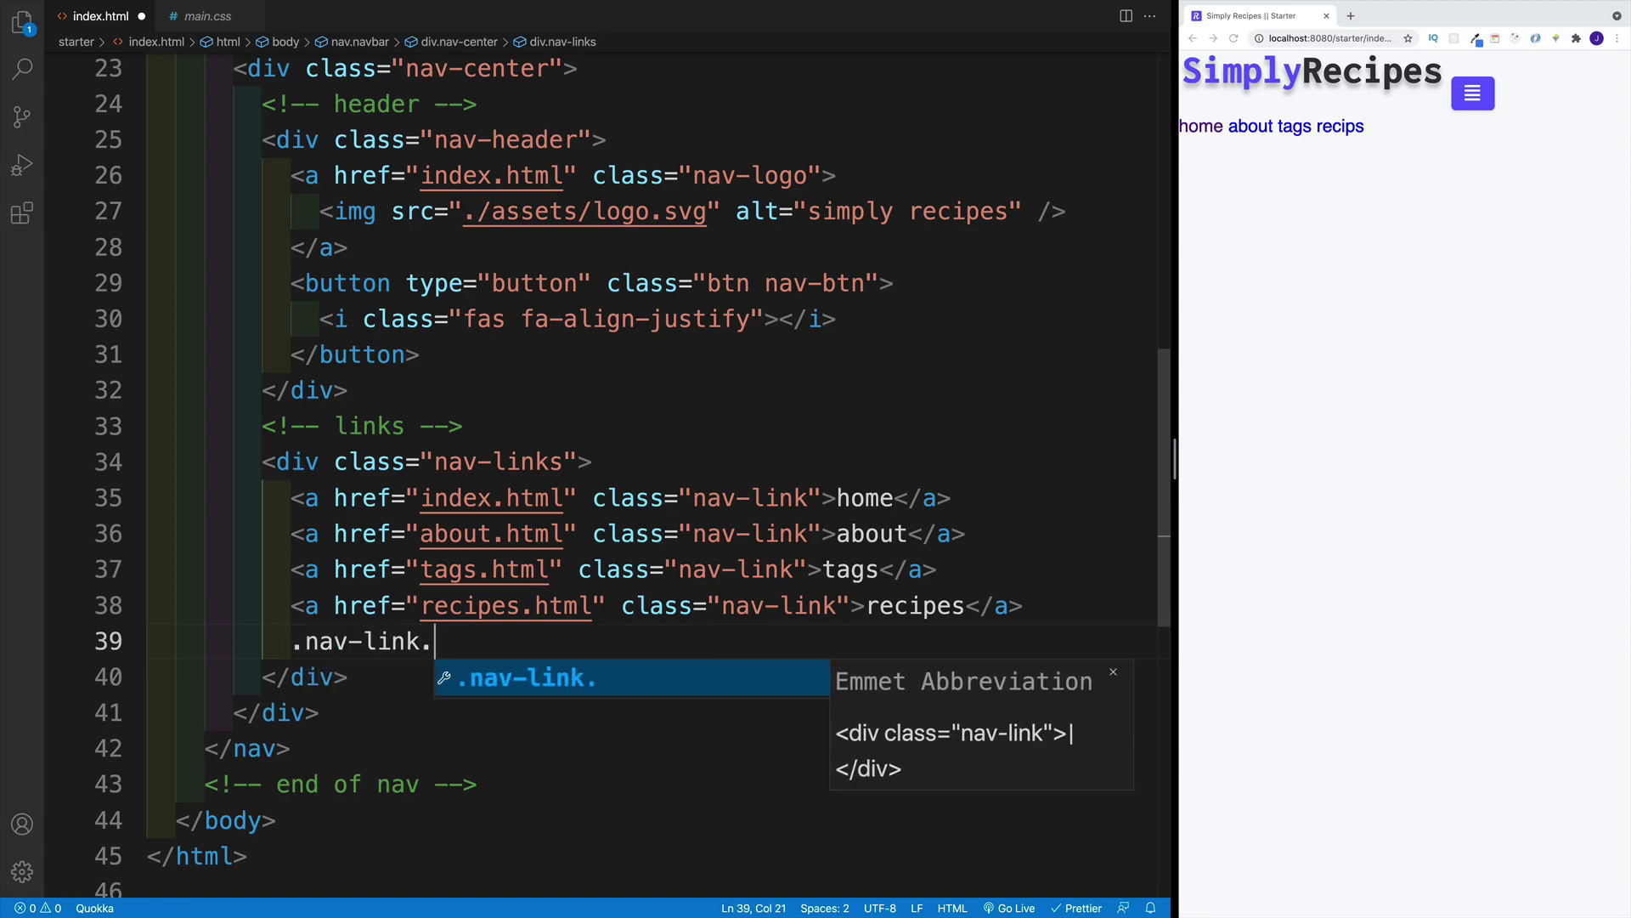
pyautogui.write('contact')
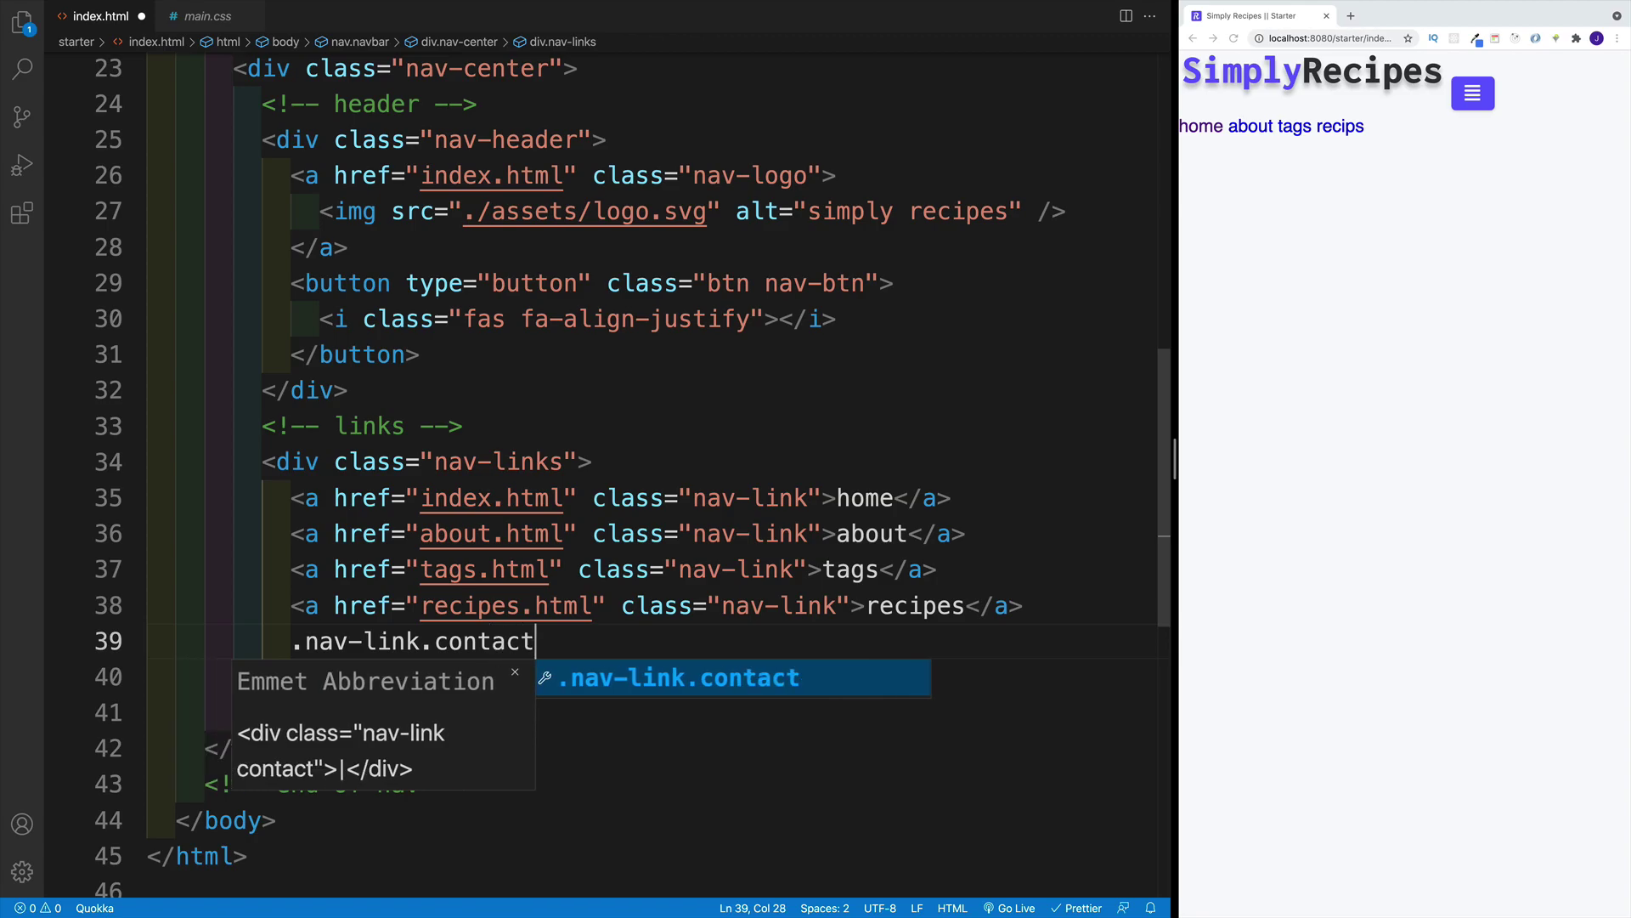
pyautogui.write('-')
pyautogui.write('link')
pyautogui.press('Tab')
pyautogui.press('Return')
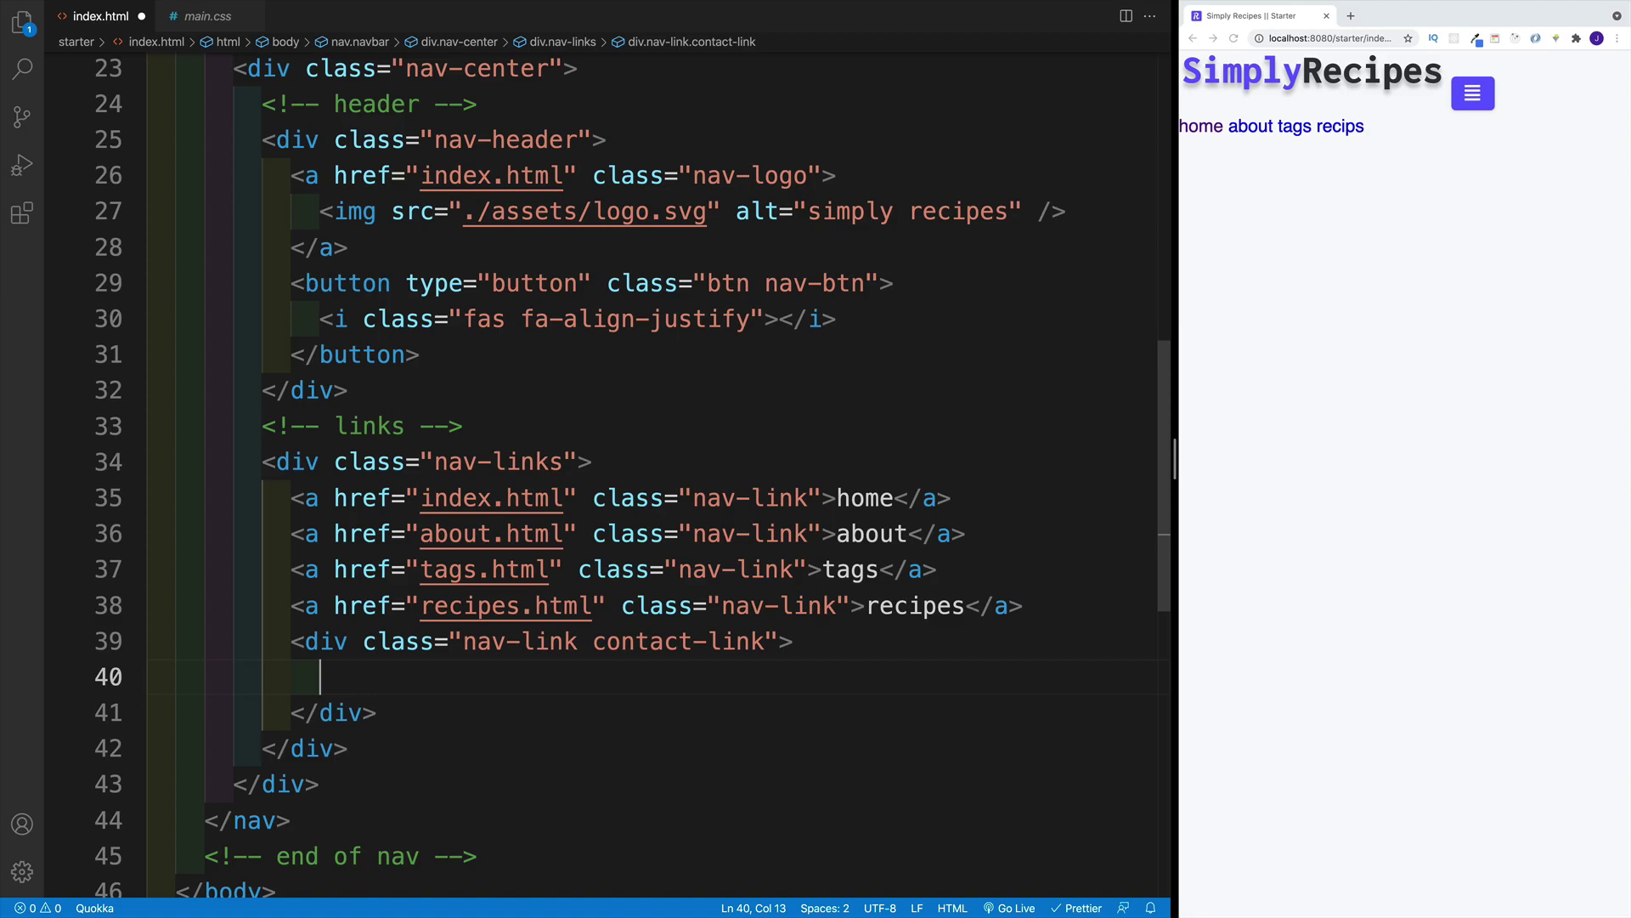
pyautogui.write('a')
pyautogui.press('Tab')
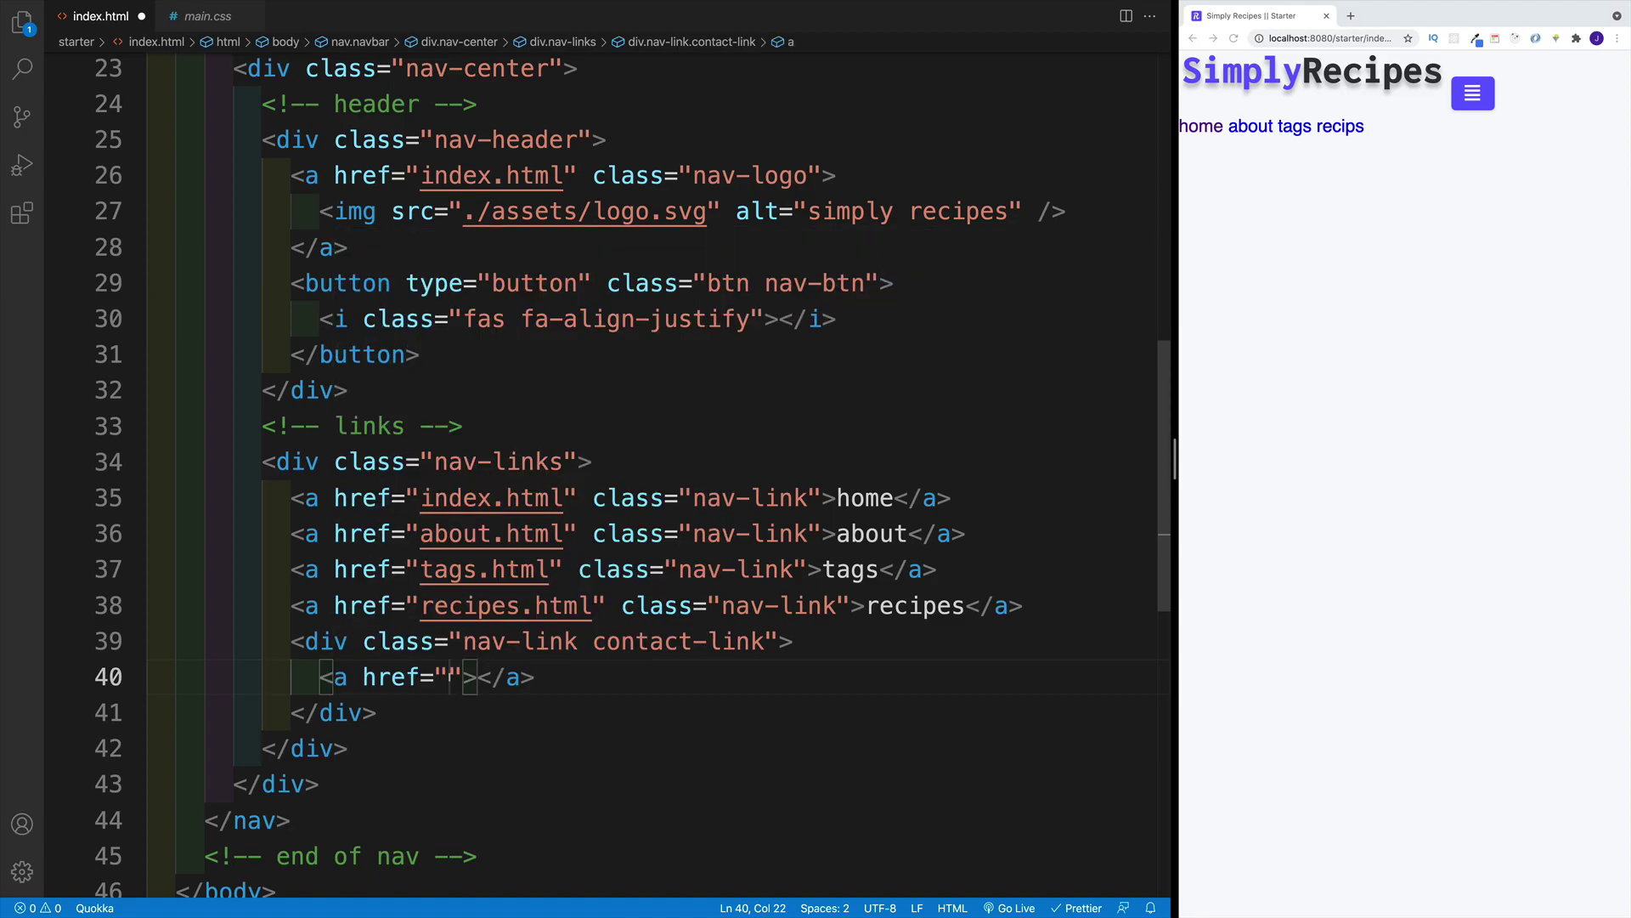
pyautogui.write('conta')
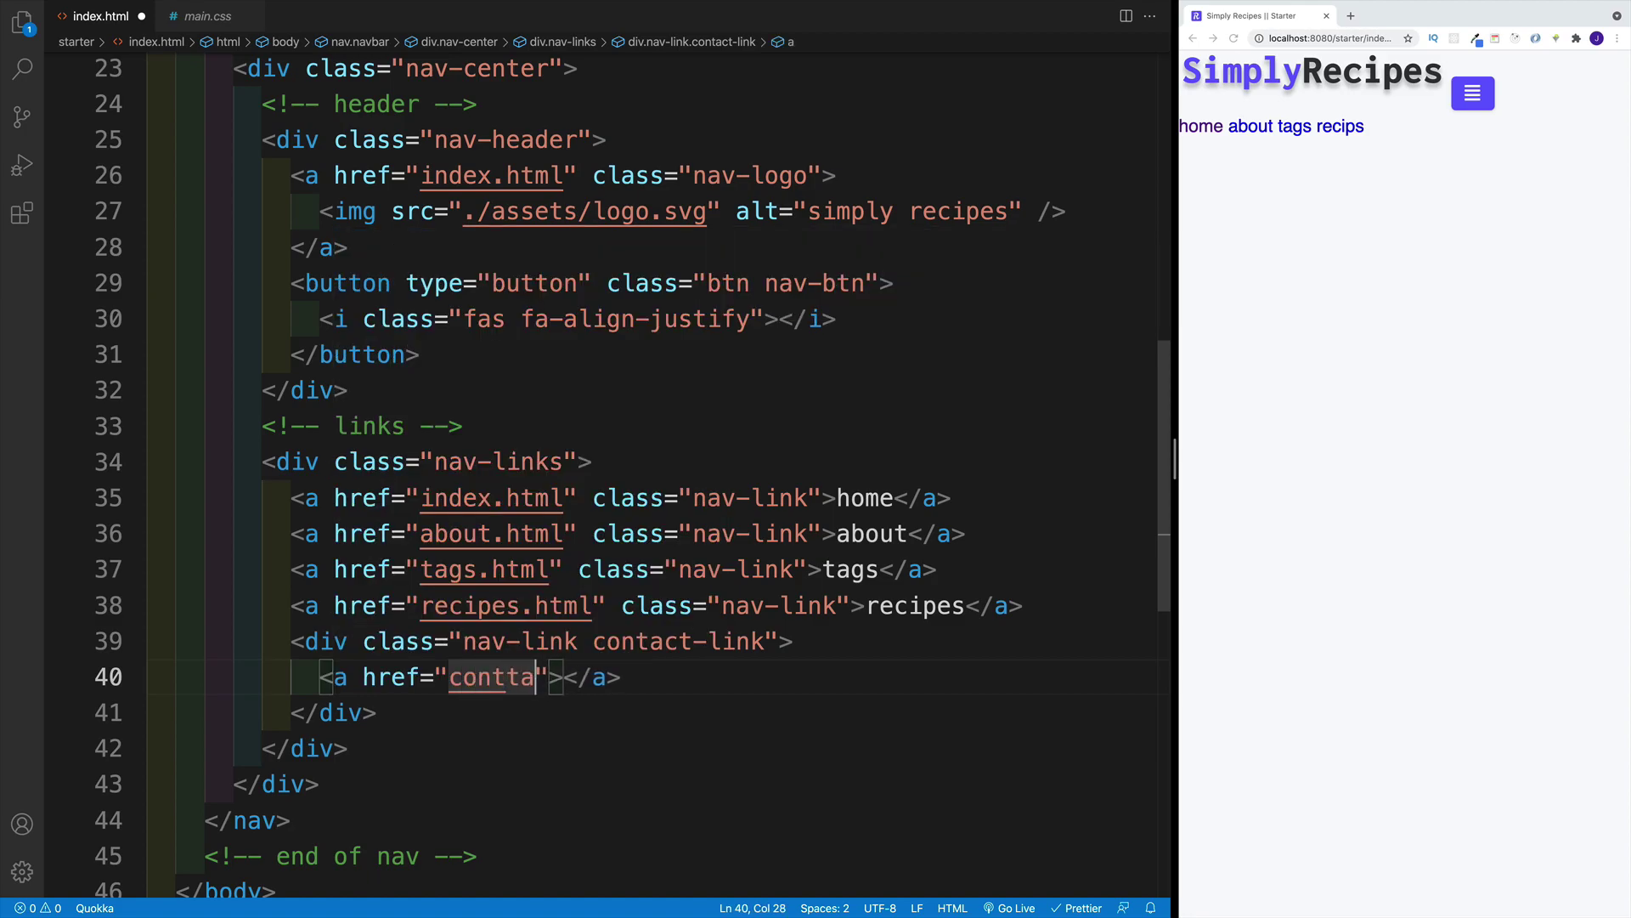
pyautogui.write('ct.html')
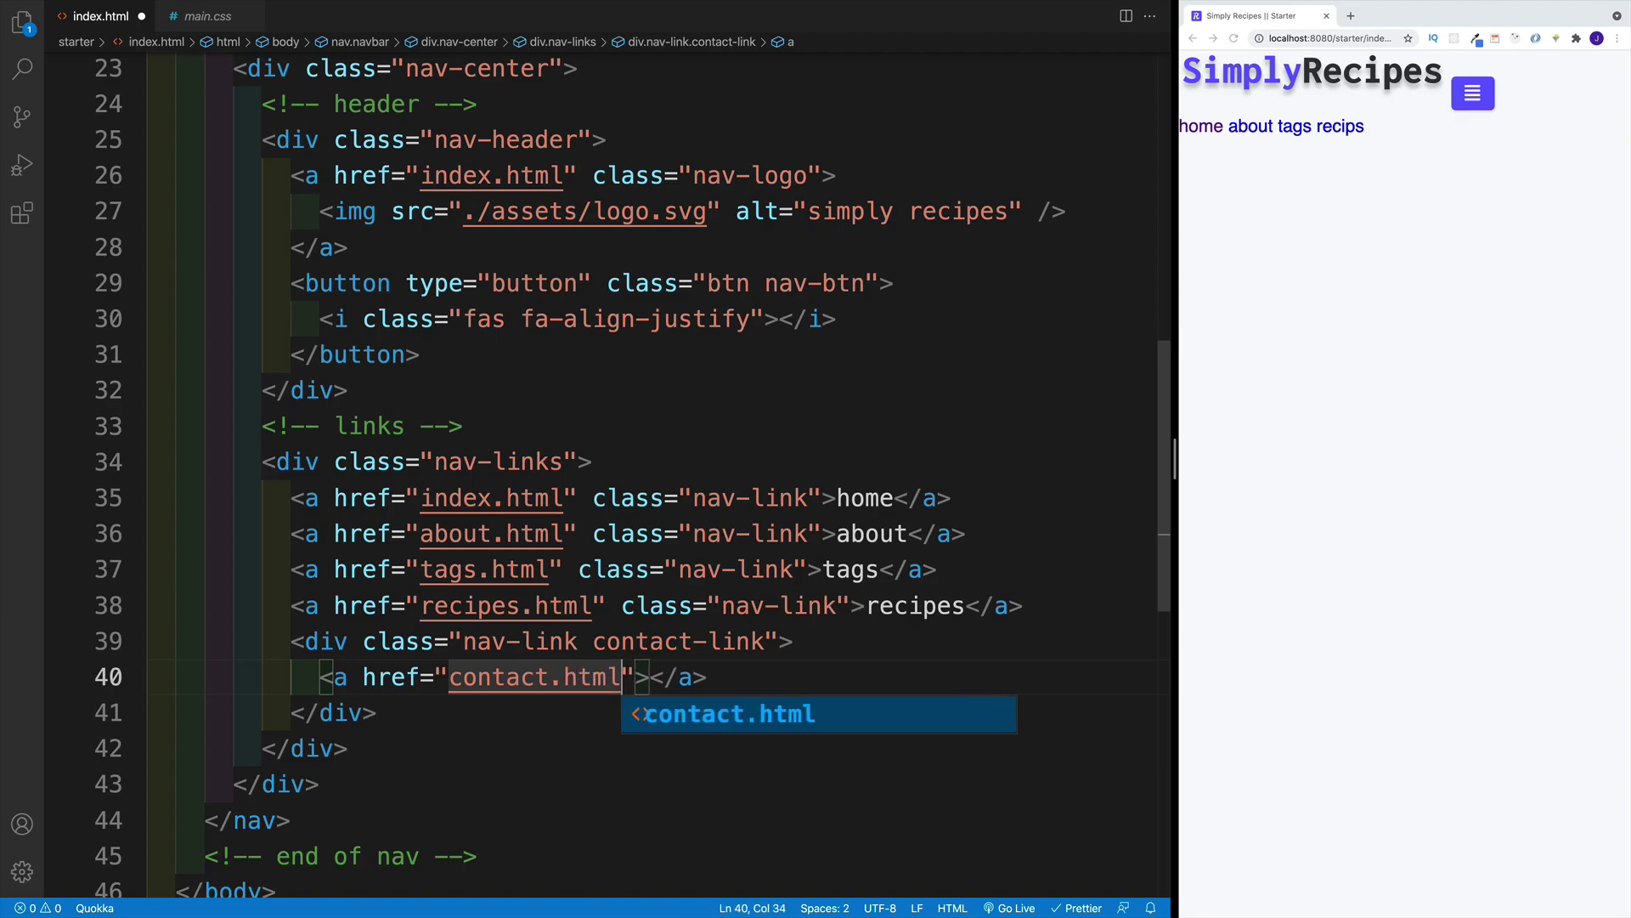
pyautogui.press('Right')
pyautogui.write('cl')
pyautogui.press('Return')
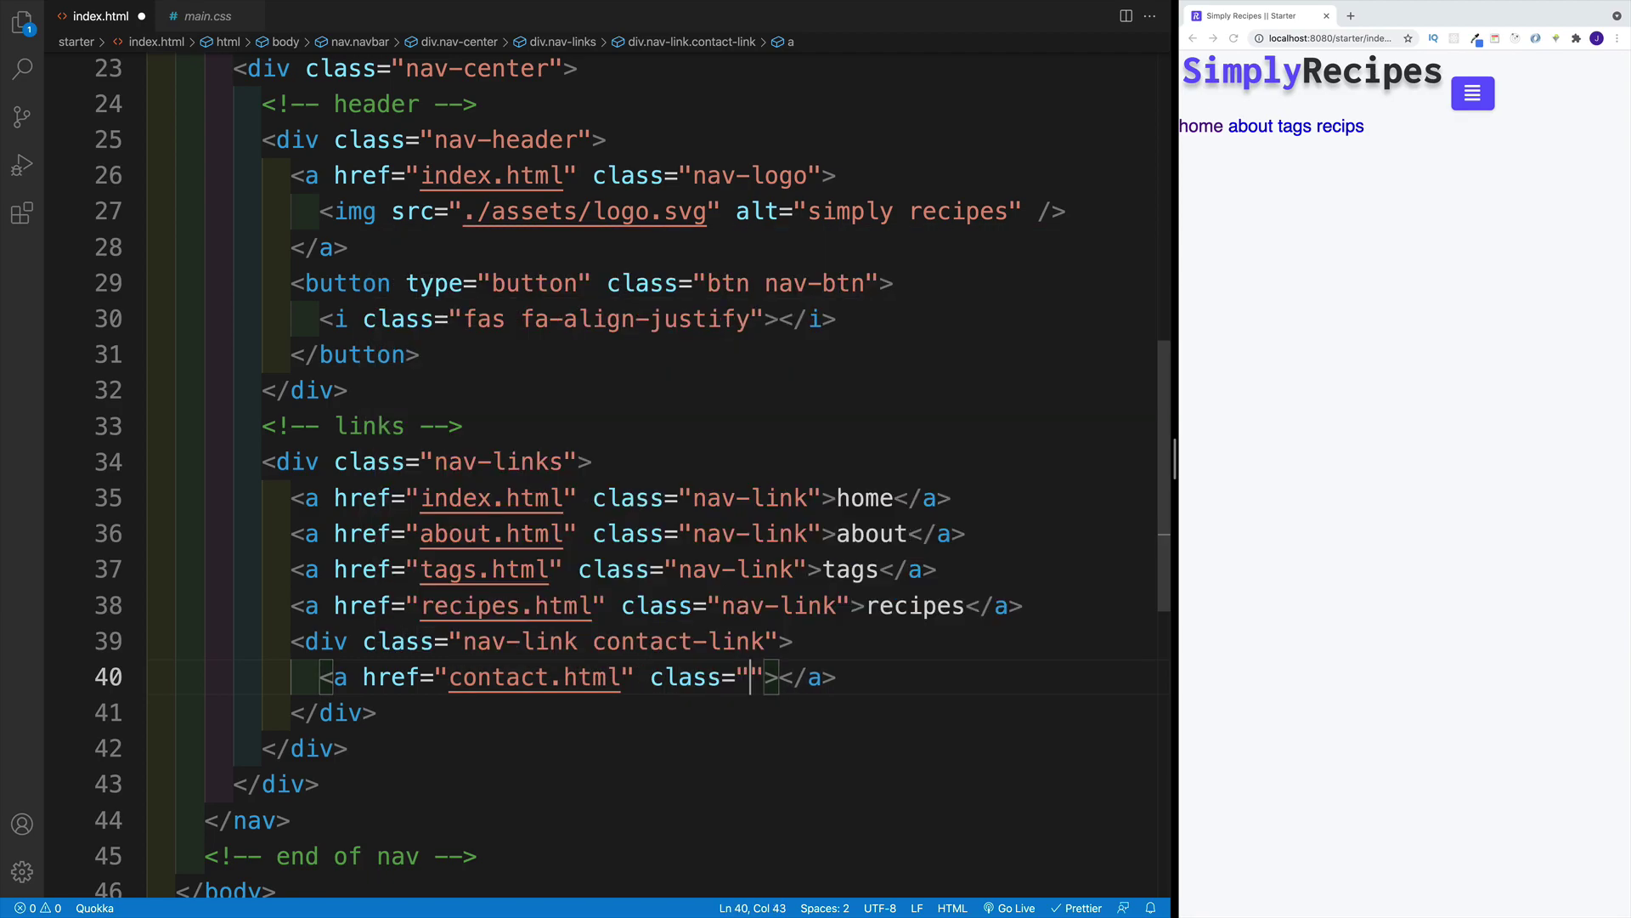
pyautogui.write('btn')
pyautogui.press('Right')
pyautogui.press('Right')
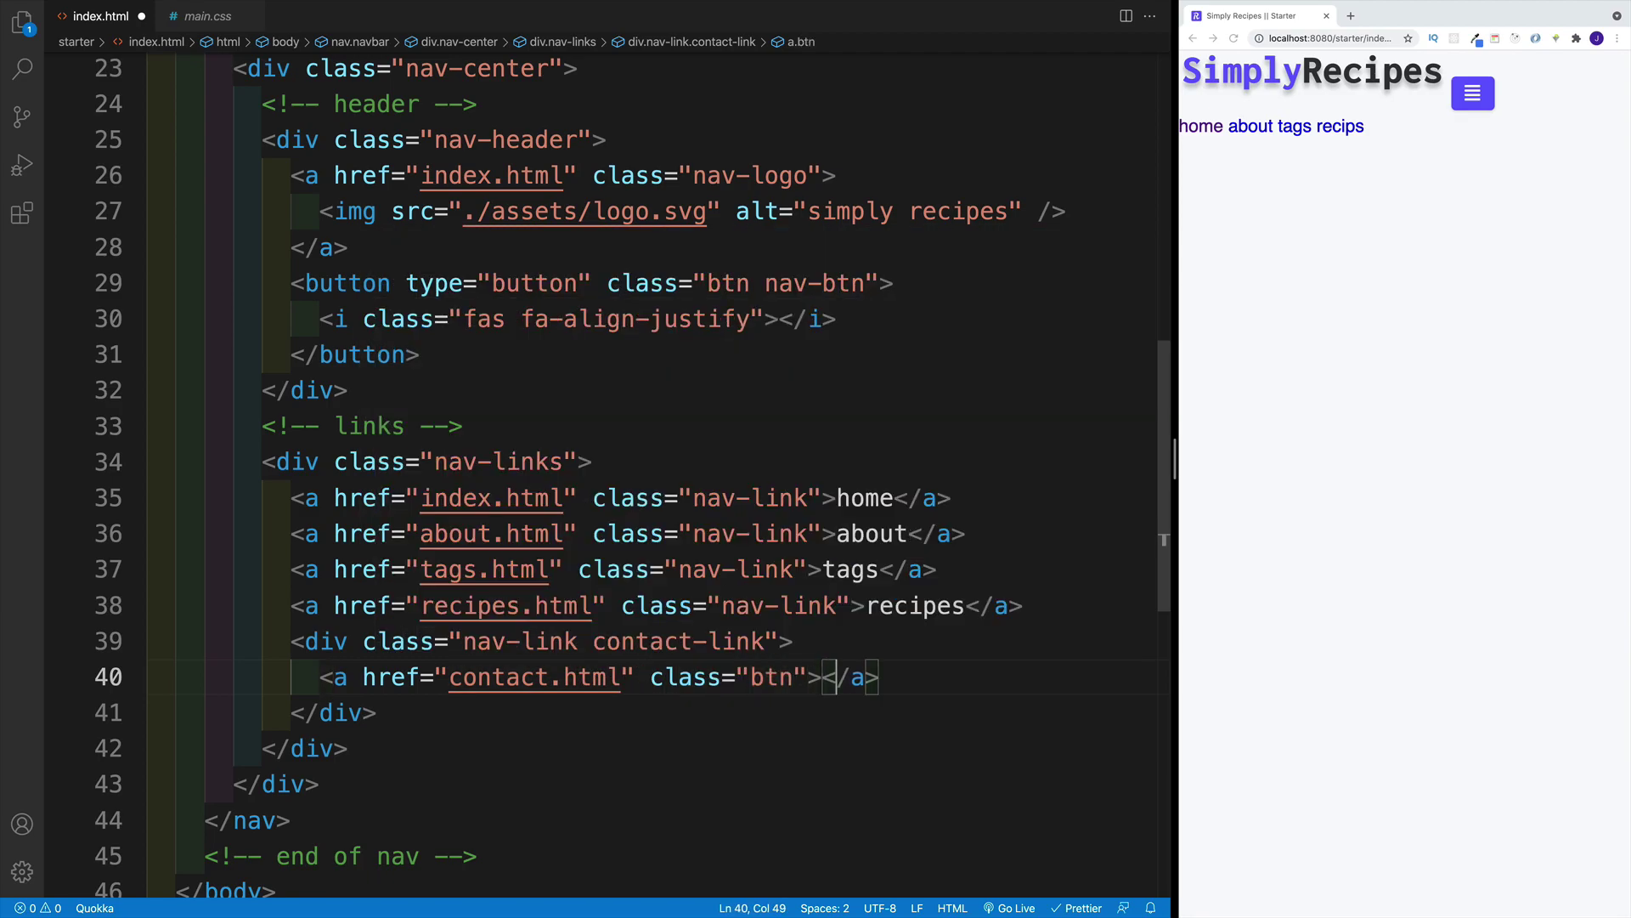
pyautogui.write('cont')
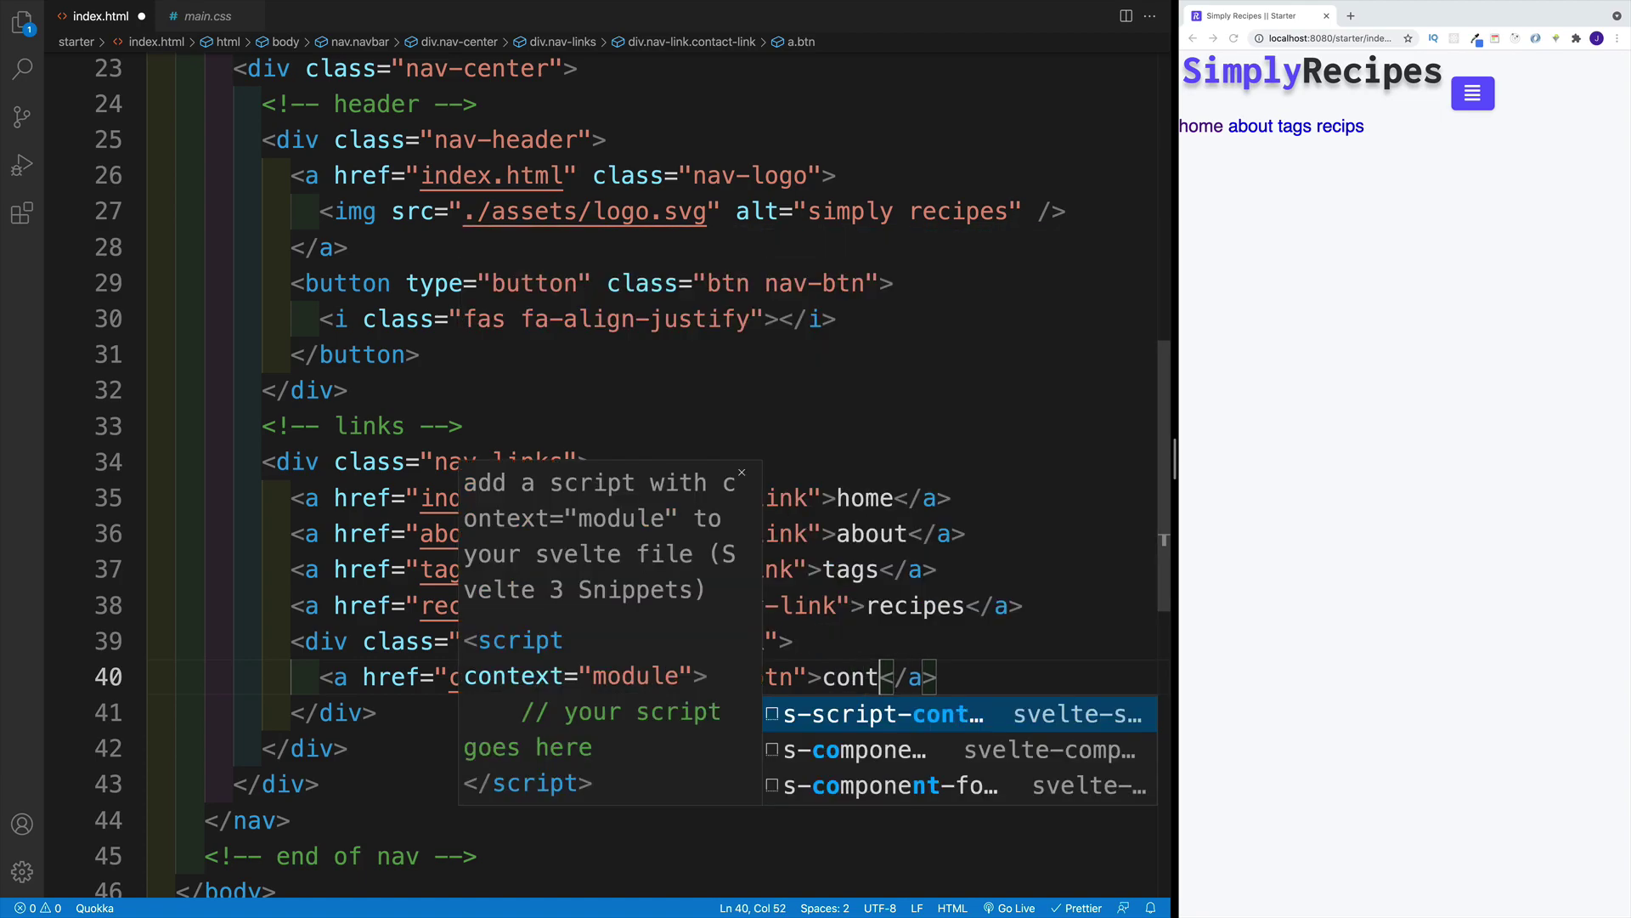
pyautogui.write('act')
pyautogui.hotkey('ctrl', 's')
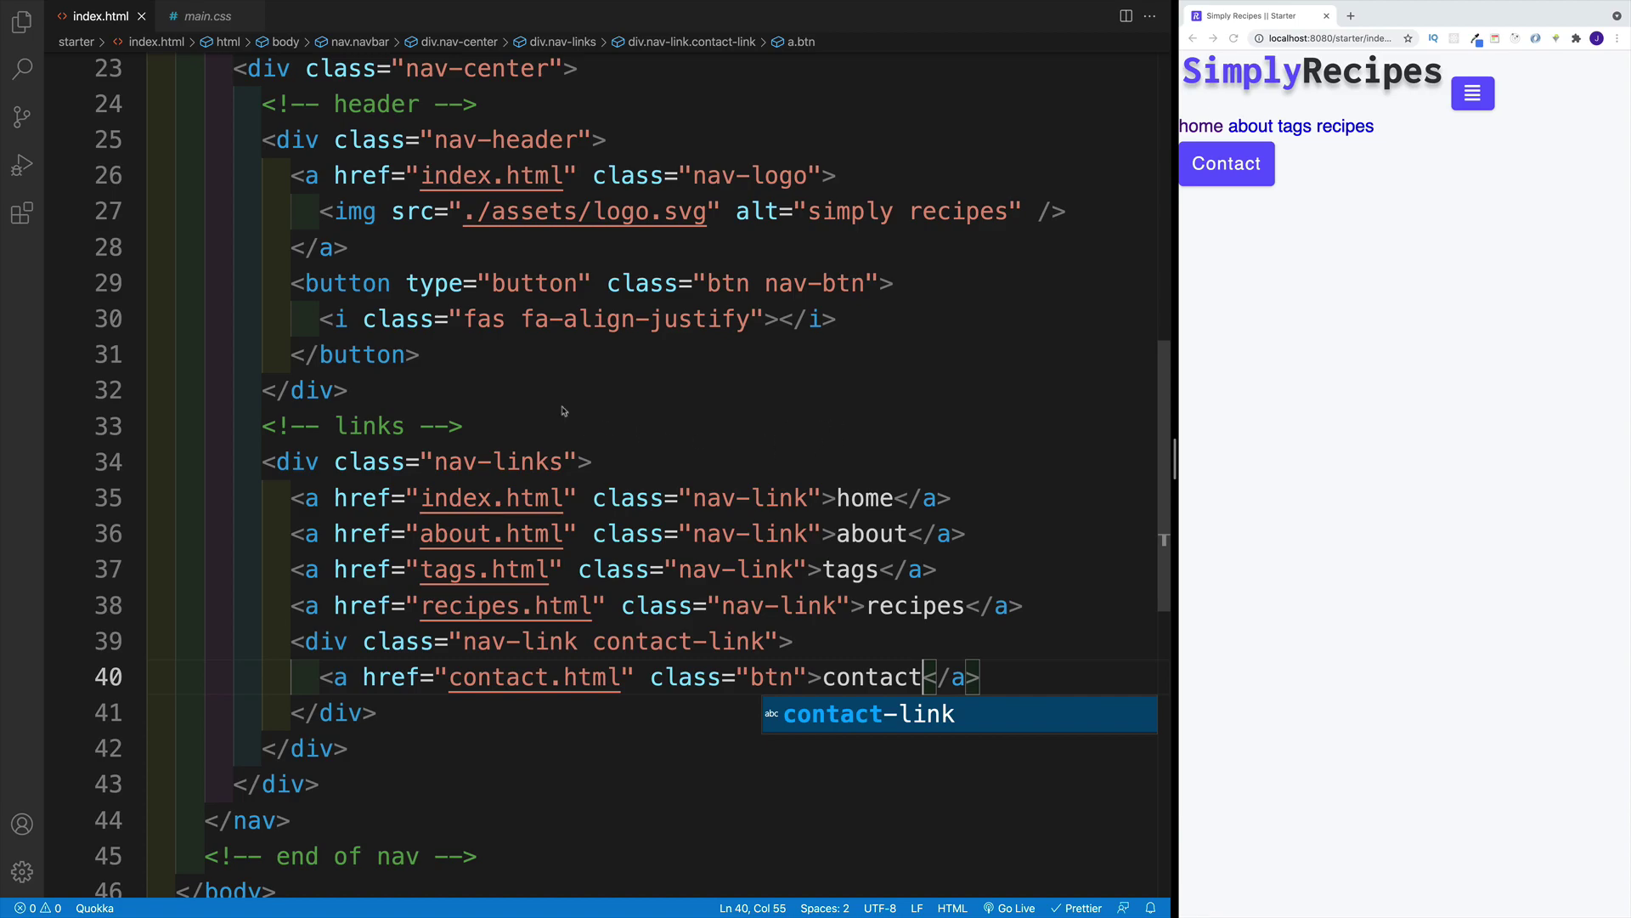
pyautogui.scroll(2, 548, 389)
pyautogui.scroll(-4, 548, 389)
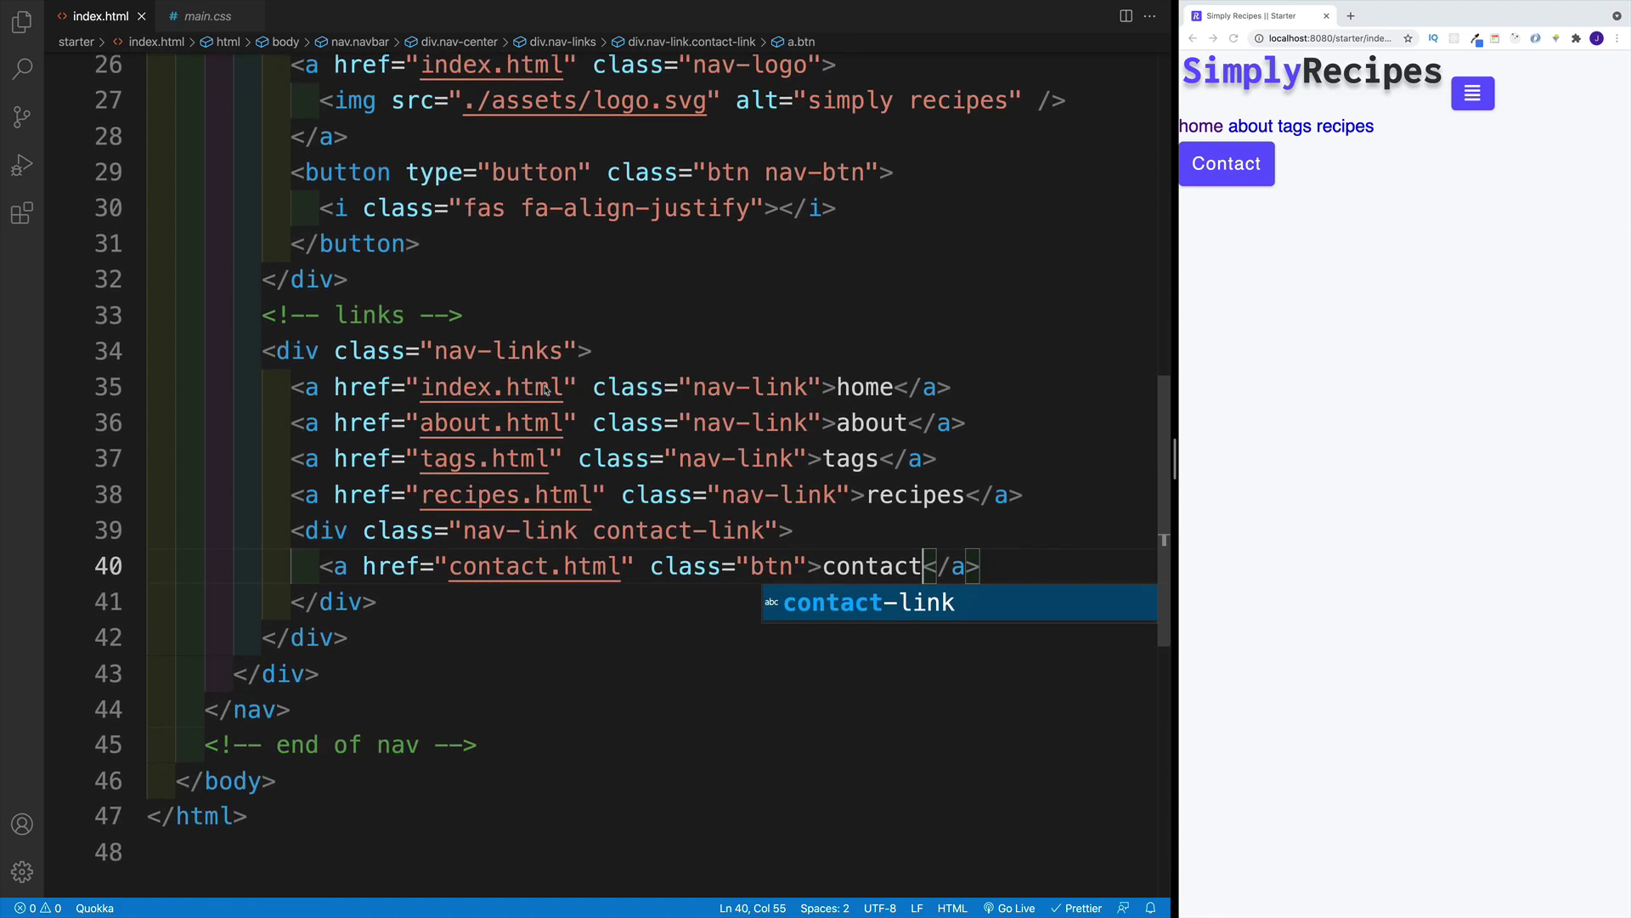